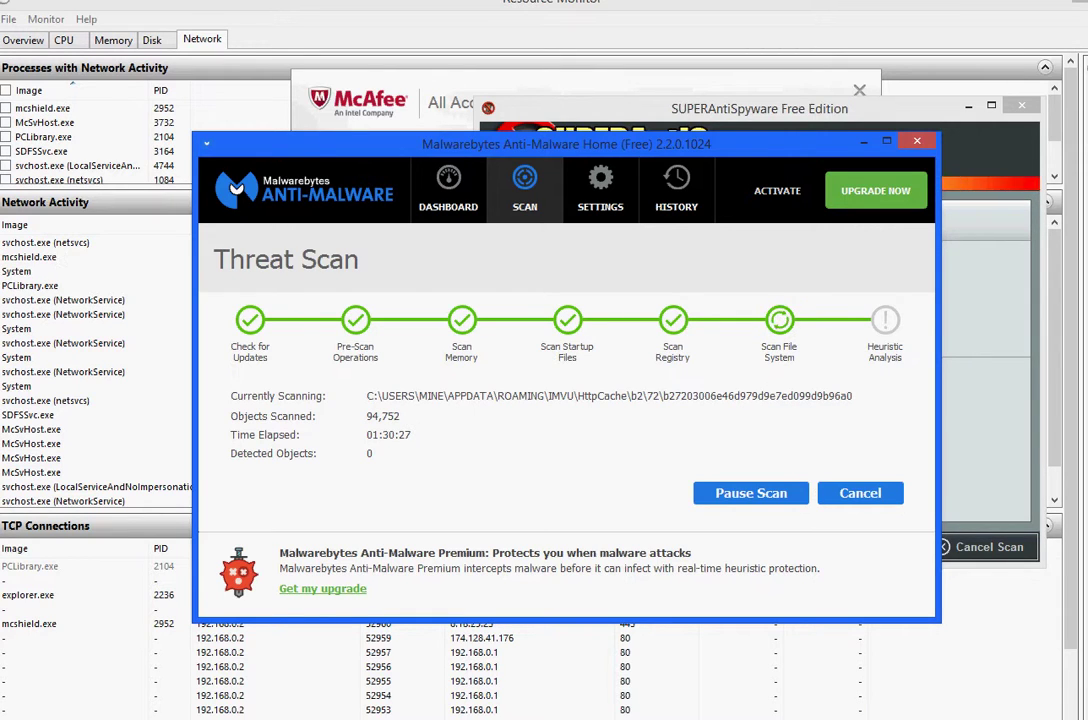
- Show the detailed results view of Spybot's system scan, and minimize Spybot after checking McAfee's Security History
{"action": "key", "text": "alt+Tab"}
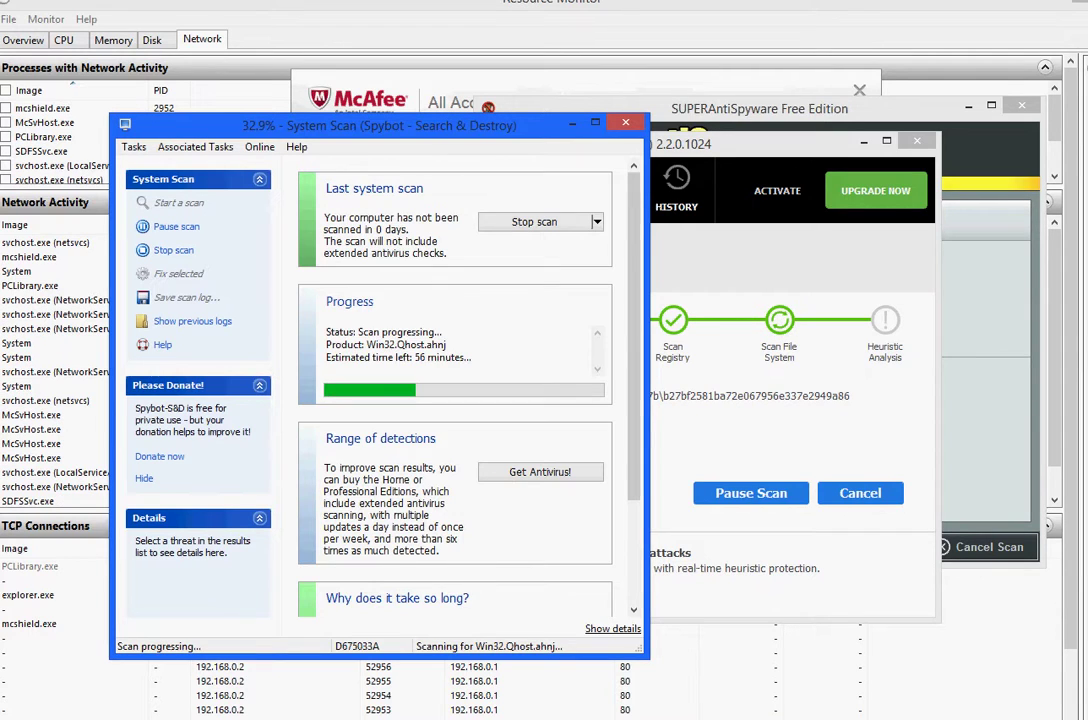
{"action": "left_click", "coordinate": [612, 628]}
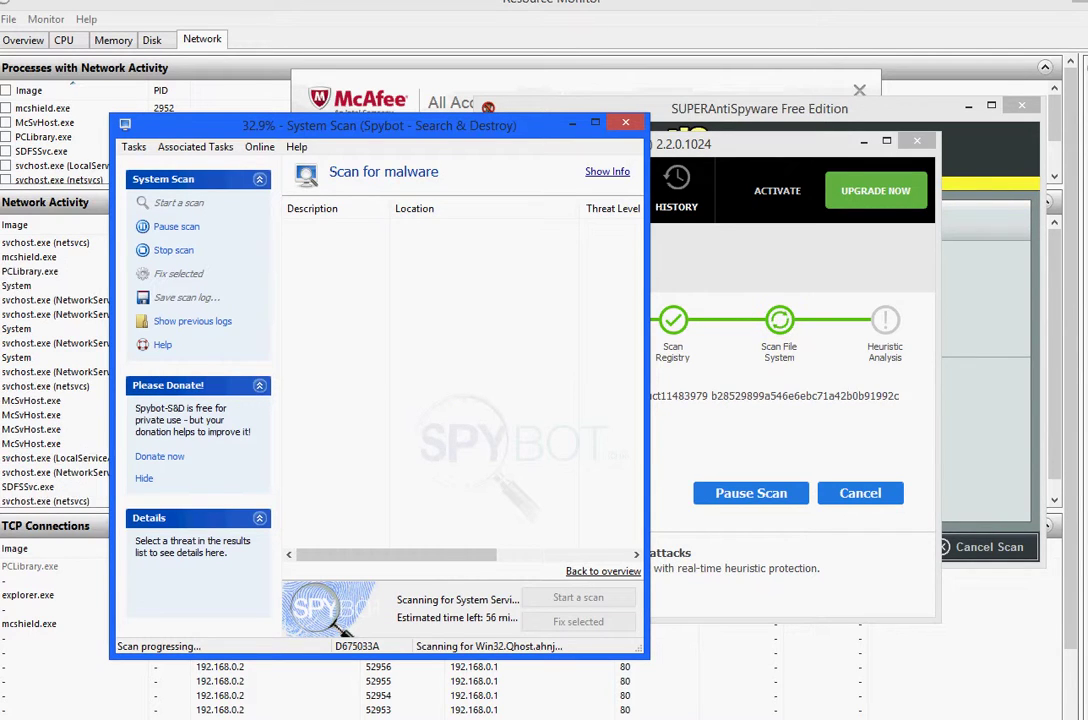
{"action": "key", "text": "alt+Tab"}
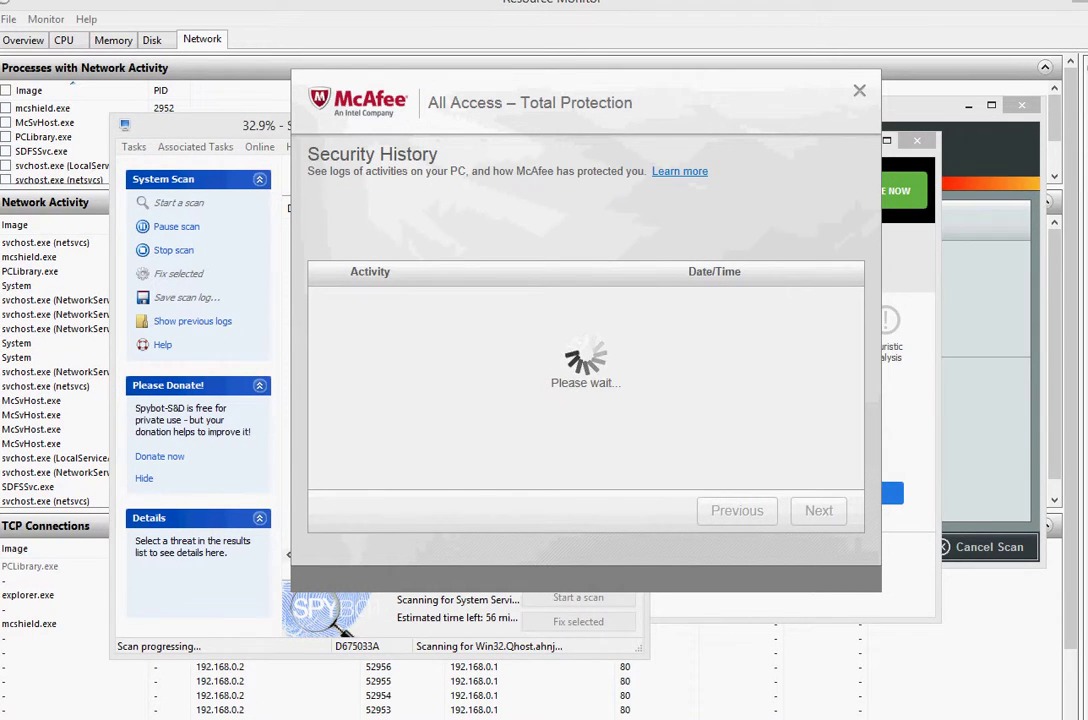
{"action": "key", "text": "alt+Tab"}
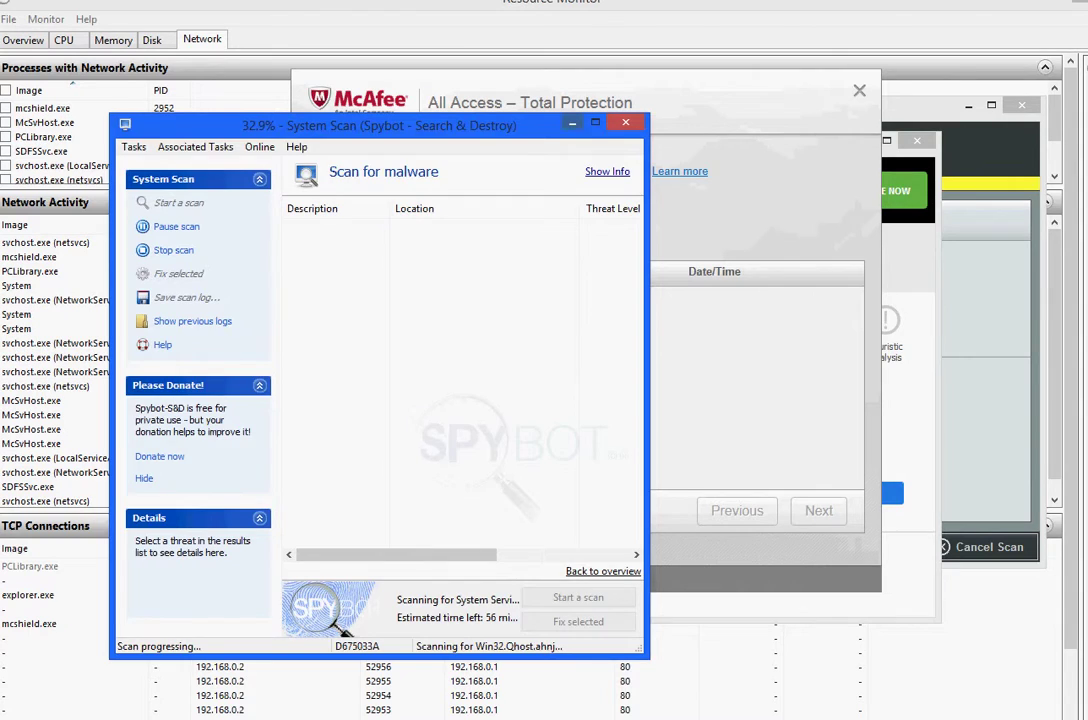
{"action": "key", "text": "super+Down"}
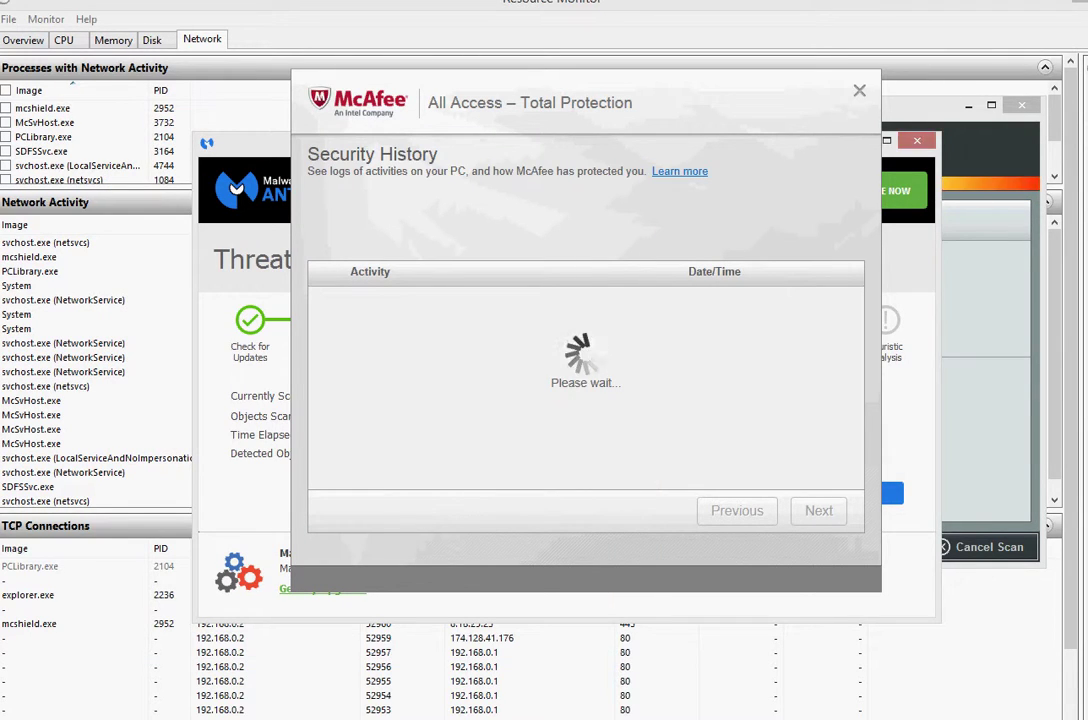
- Switch to Resource Monitor and select the TCP connection to remote address 174.128.41.176 on local port 52959
{"action": "key", "text": "alt+Tab"}
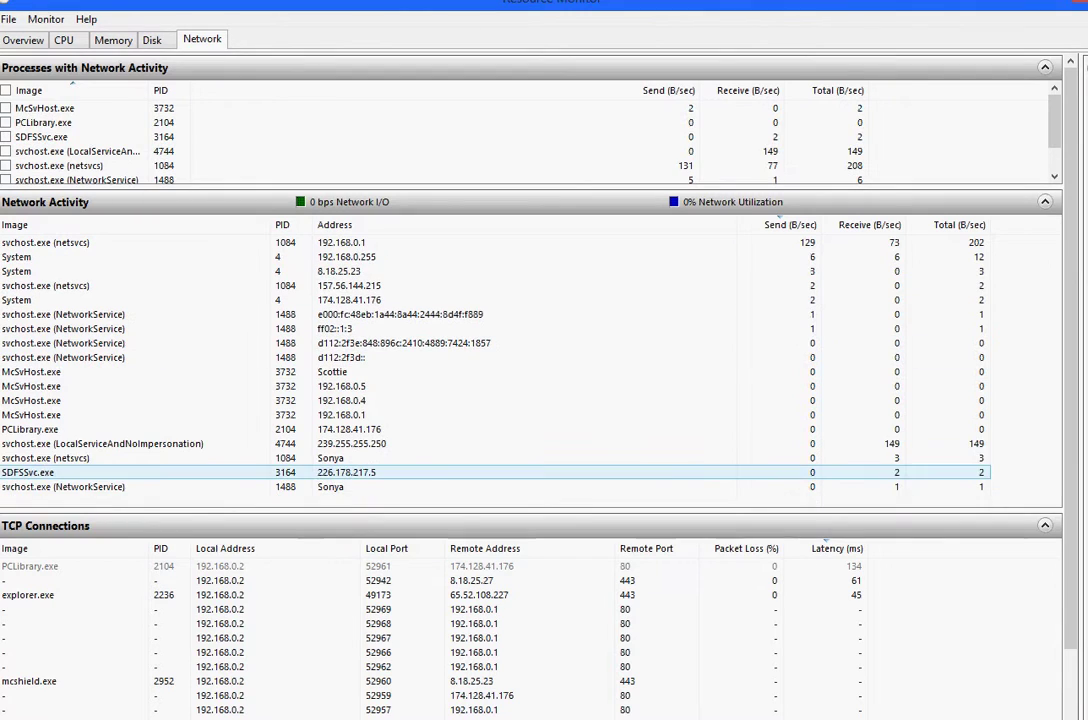
{"action": "scroll", "coordinate": [530, 330], "scroll_direction": "down", "scroll_amount": 3}
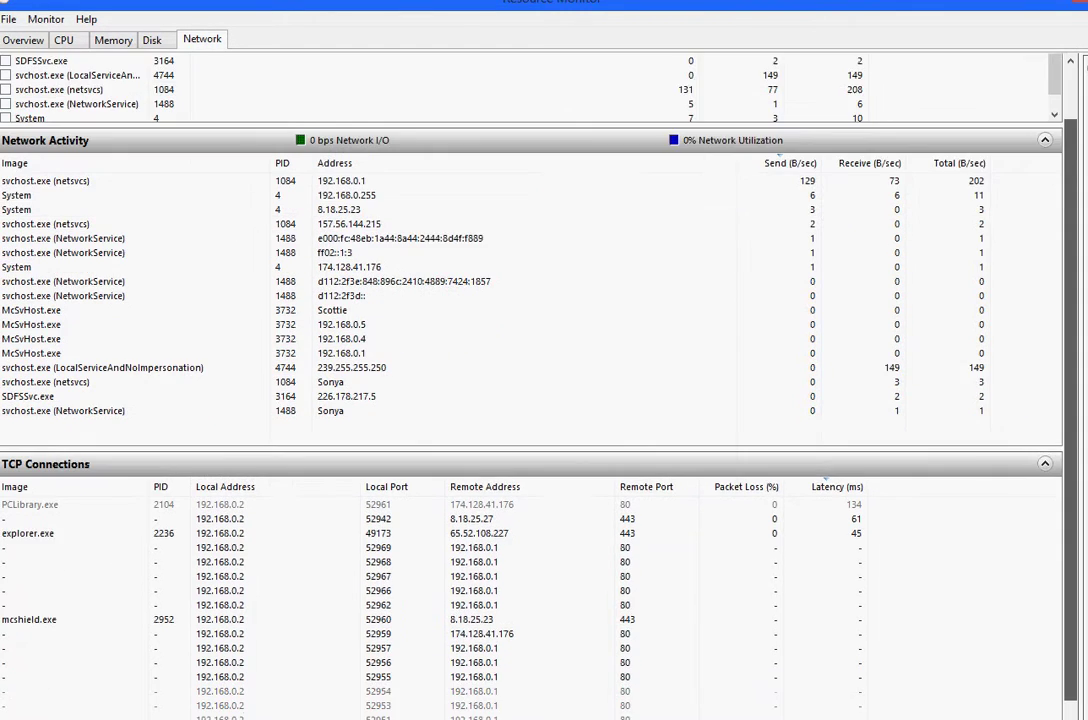
{"action": "scroll", "coordinate": [530, 330], "scroll_direction": "down", "scroll_amount": 1}
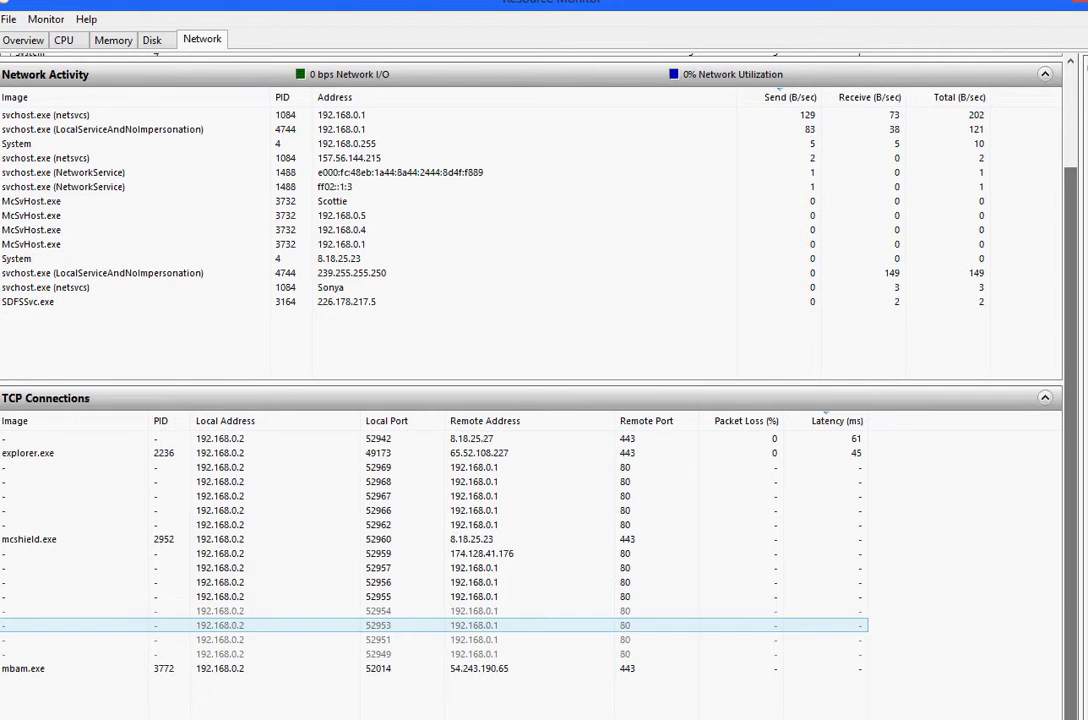
{"action": "left_click", "coordinate": [482, 554]}
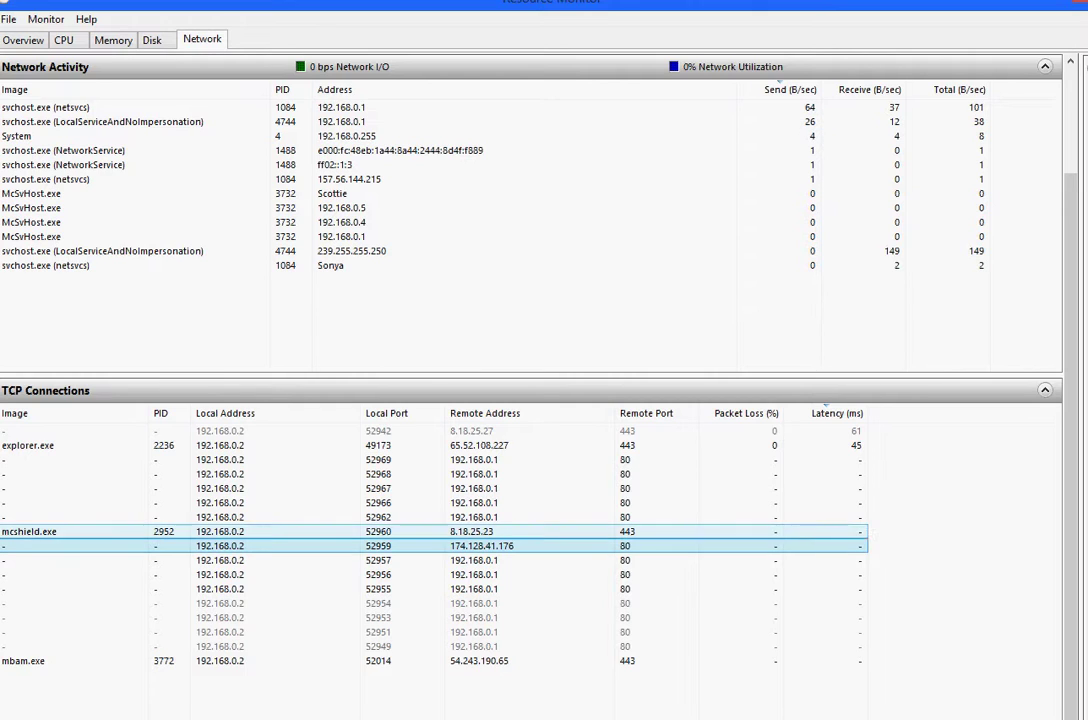
- Examine the svchost.exe, System and McSvHost.exe entries in Network Activity and the addresses they communicate with
{"action": "left_click", "coordinate": [100, 251]}
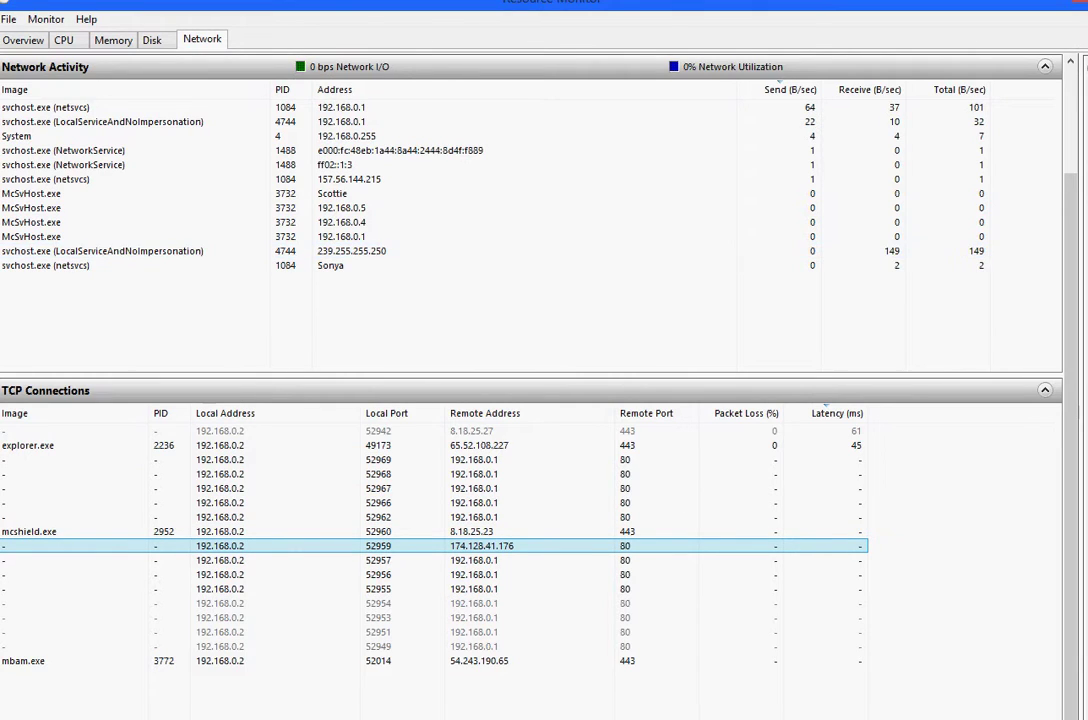
{"action": "left_click", "coordinate": [100, 236]}
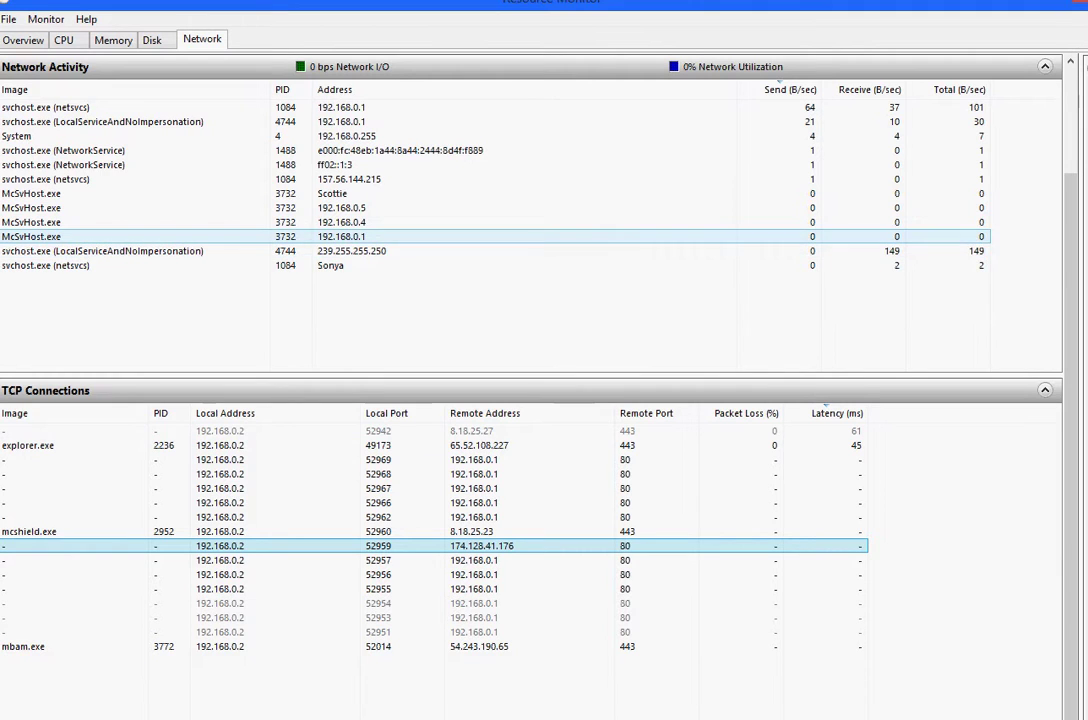
{"action": "left_click", "coordinate": [100, 136]}
{"action": "left_click", "coordinate": [100, 165]}
{"action": "left_click", "coordinate": [100, 179]}
{"action": "left_click", "coordinate": [100, 193]}
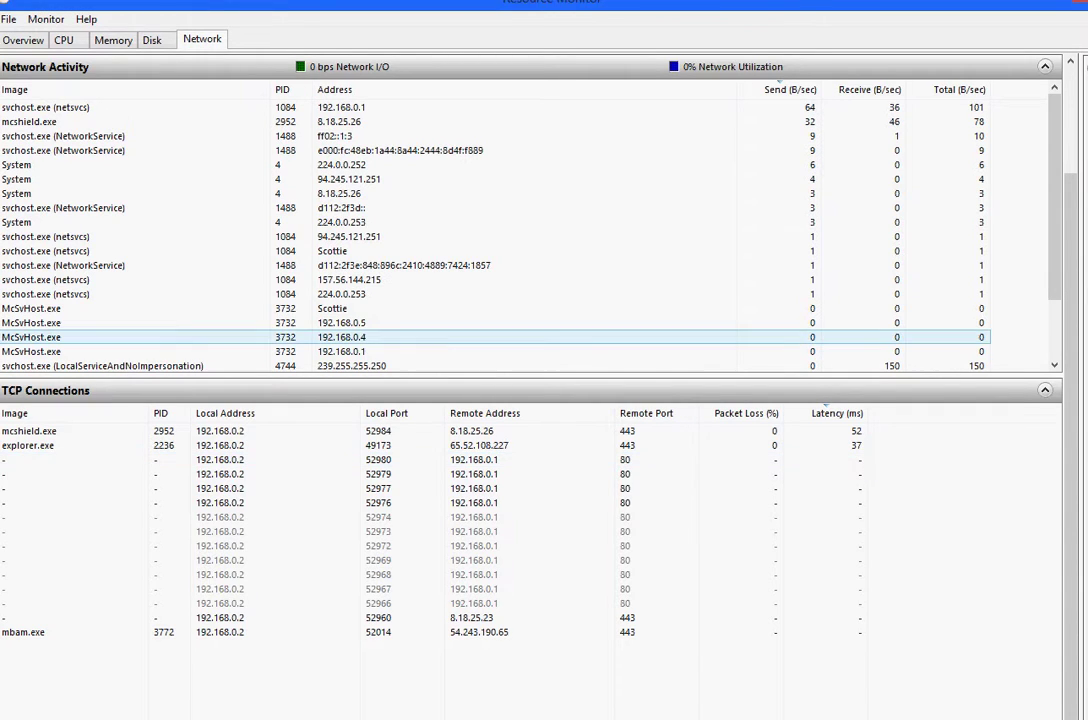
{"action": "scroll", "coordinate": [450, 230], "scroll_direction": "down", "scroll_amount": 3}
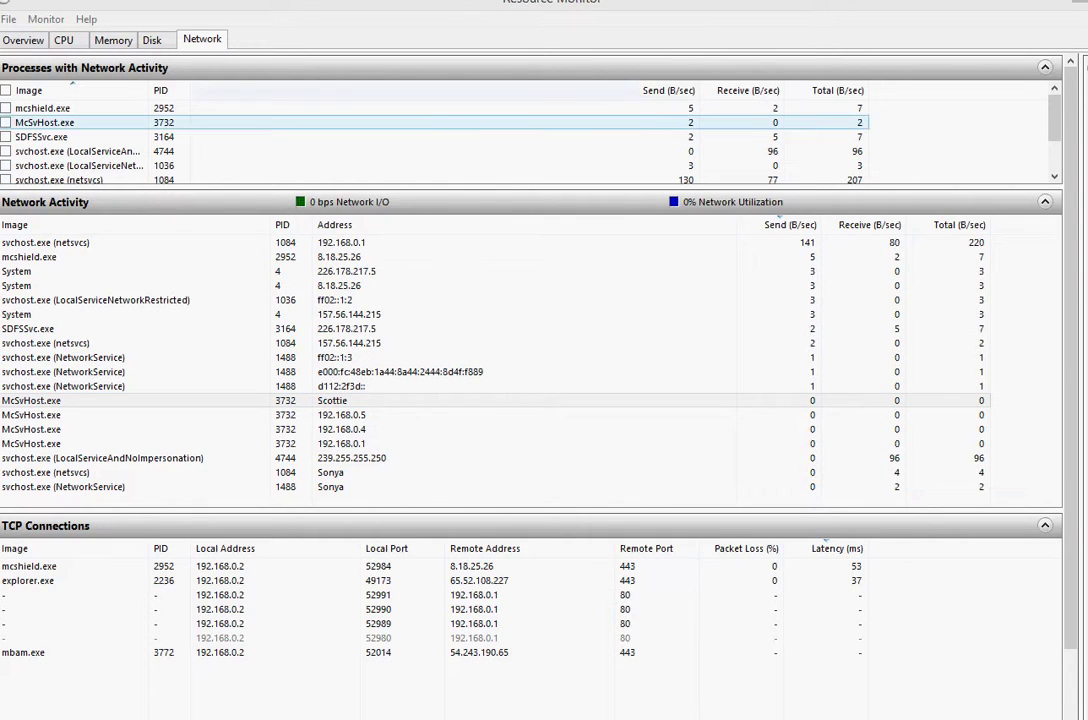
- Collapse the TCP Connections section and select the svchost.exe entry for 239.255.255.250 in Network Activity
{"action": "left_click_drag", "start_coordinate": [1054, 118], "coordinate": [1054, 146]}
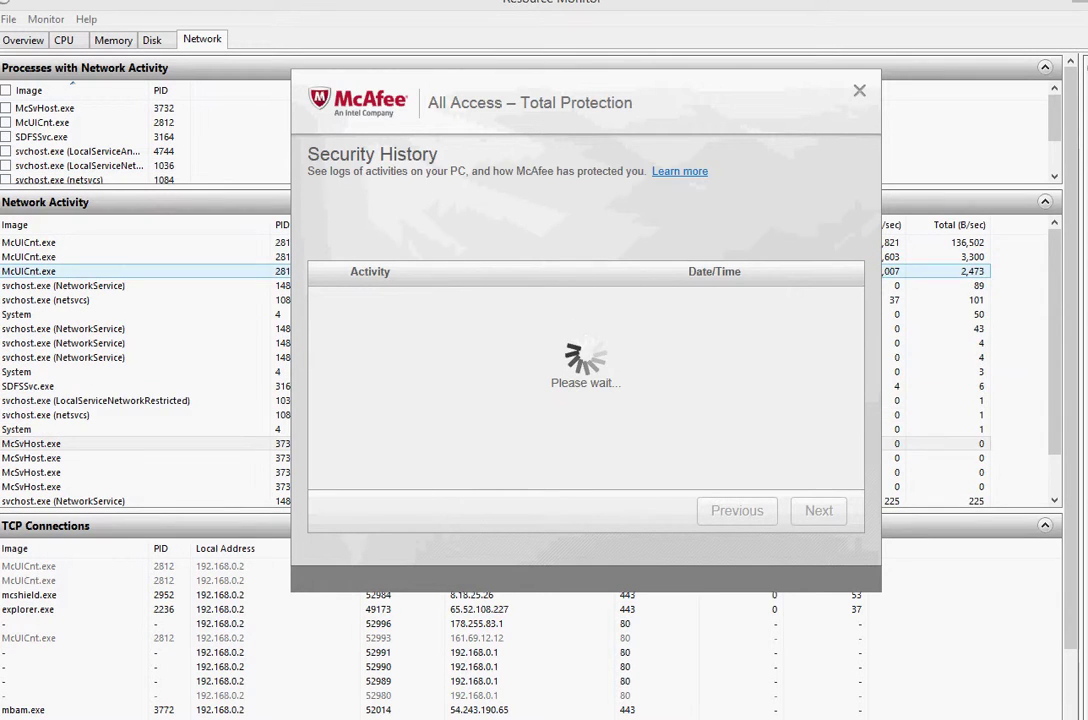
{"action": "left_click", "coordinate": [1044, 525]}
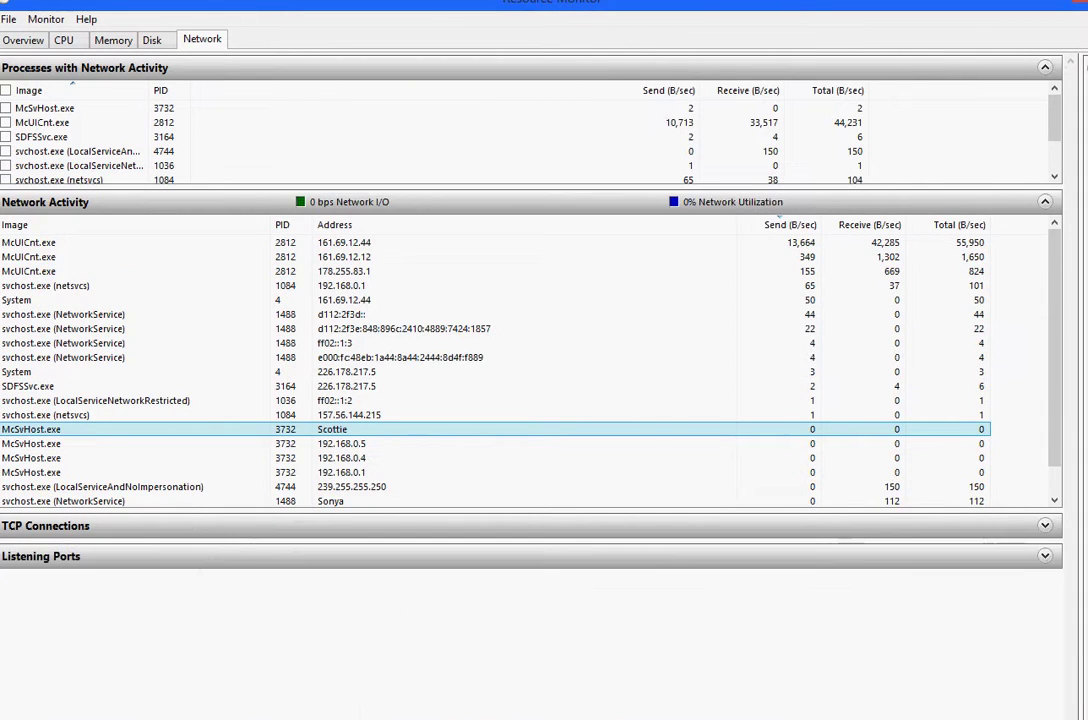
{"action": "scroll", "coordinate": [495, 472], "scroll_direction": "down", "scroll_amount": 1}
{"action": "left_click", "coordinate": [495, 486]}
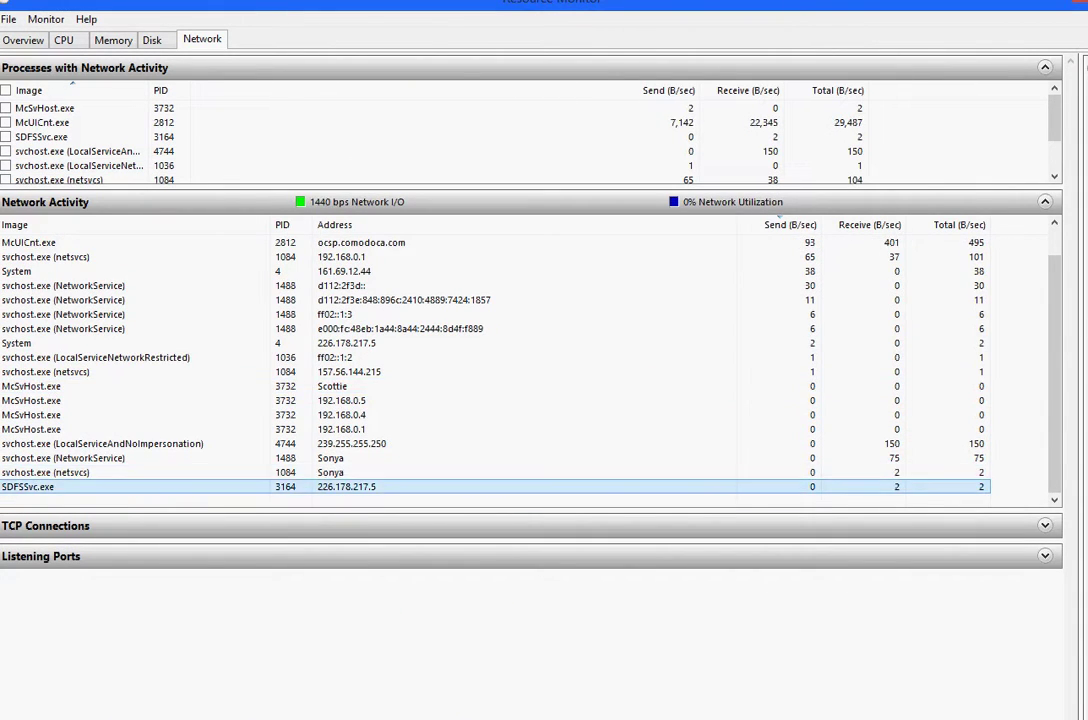
{"action": "left_click", "coordinate": [495, 443]}
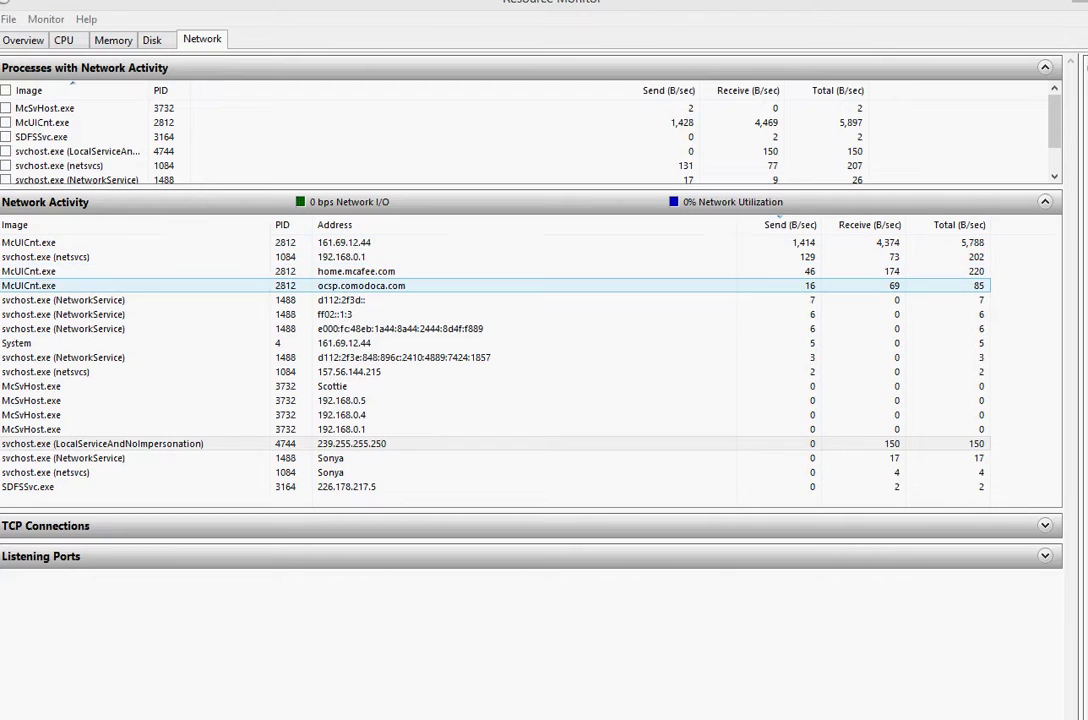
- Inspect the Network Activity entries for ocsp.comodoca.com, the svchost.exe address d112:2f3d:: and System at 161.69.12.44
{"action": "left_click", "coordinate": [361, 285]}
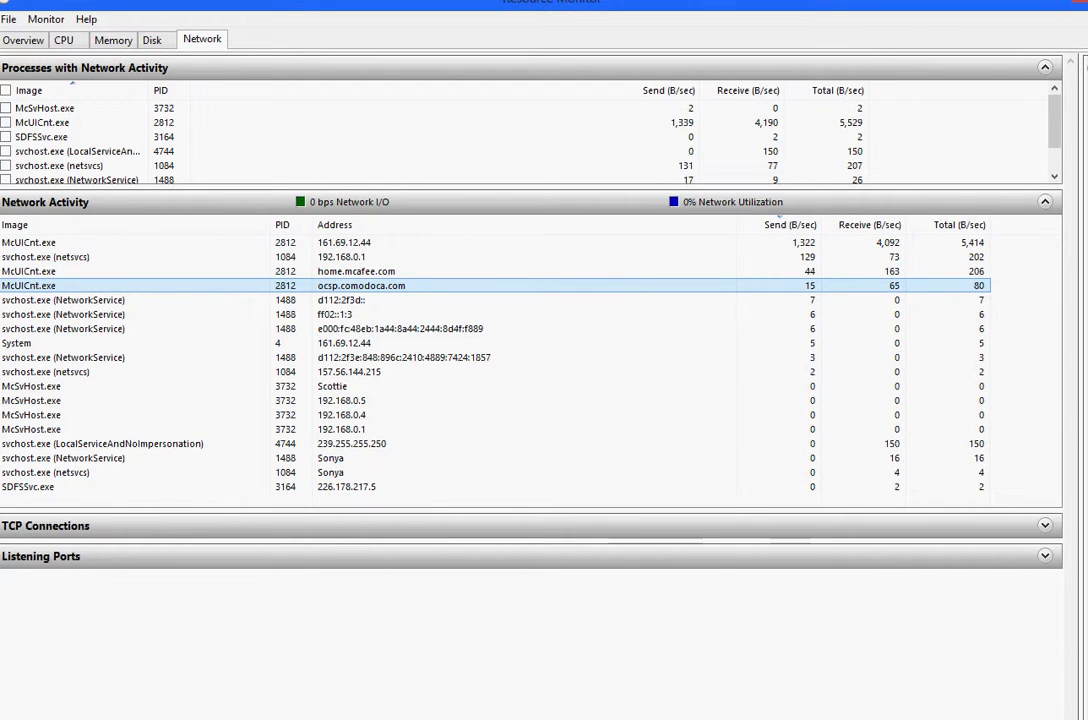
{"action": "key", "text": "Down"}
{"action": "key", "text": "Down"}
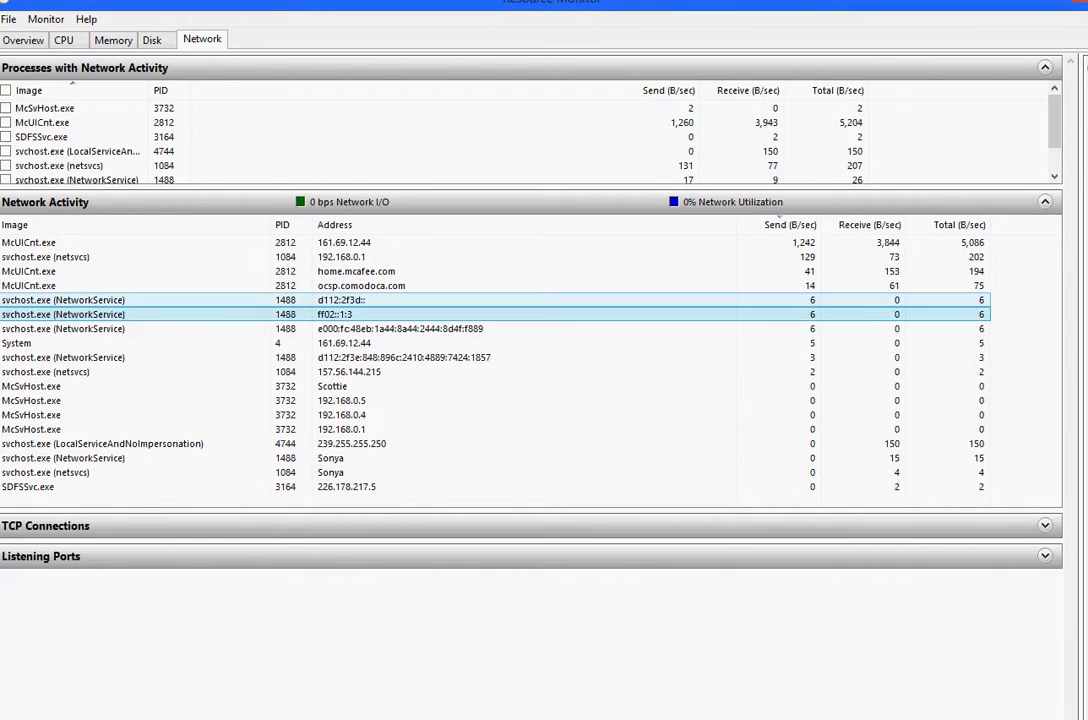
{"action": "key", "text": "Up"}
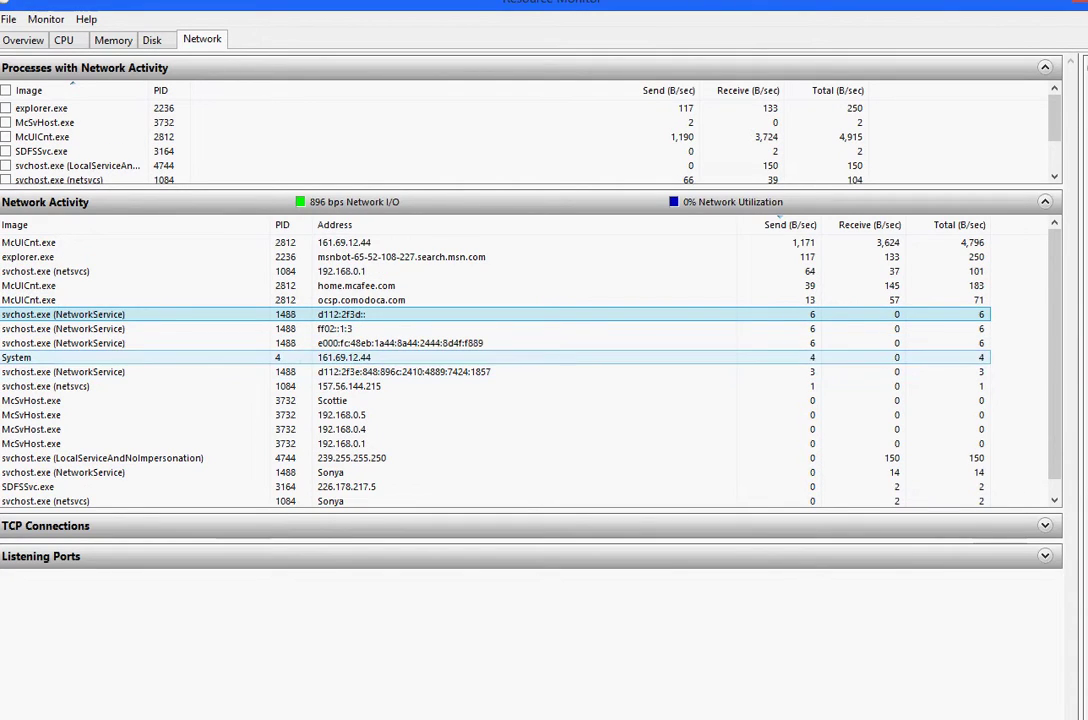
{"action": "left_click", "coordinate": [344, 357]}
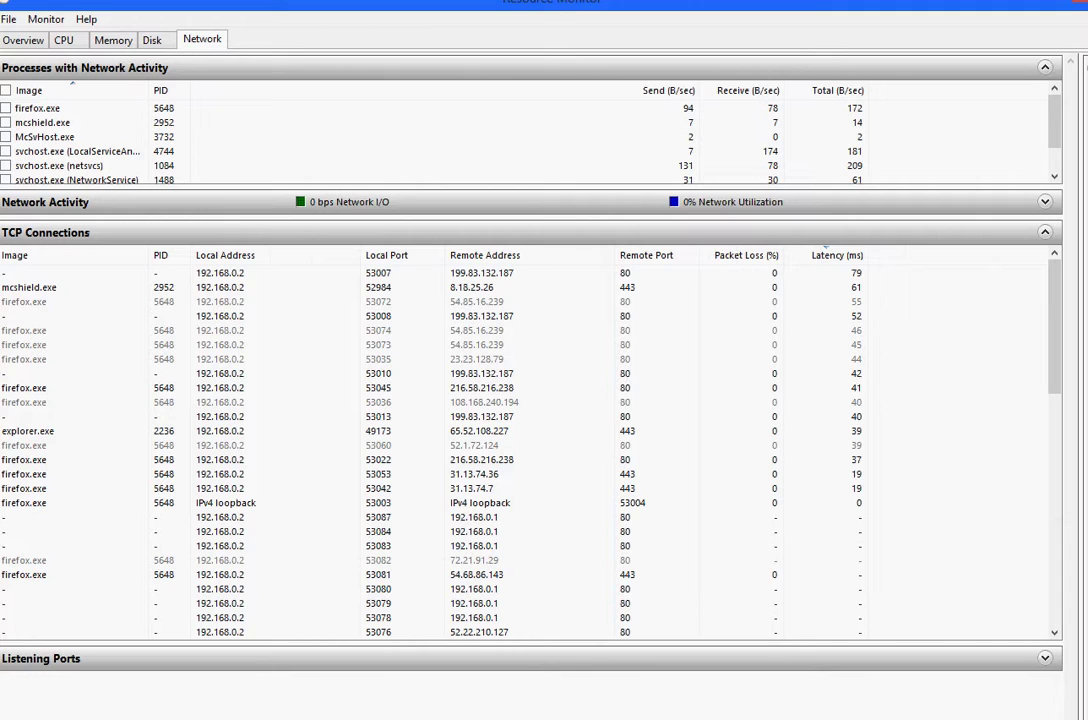
- Examine the full TCP Connections list, including the connection to 199.83.132.187 on local port 53013
{"action": "left_click", "coordinate": [220, 316]}
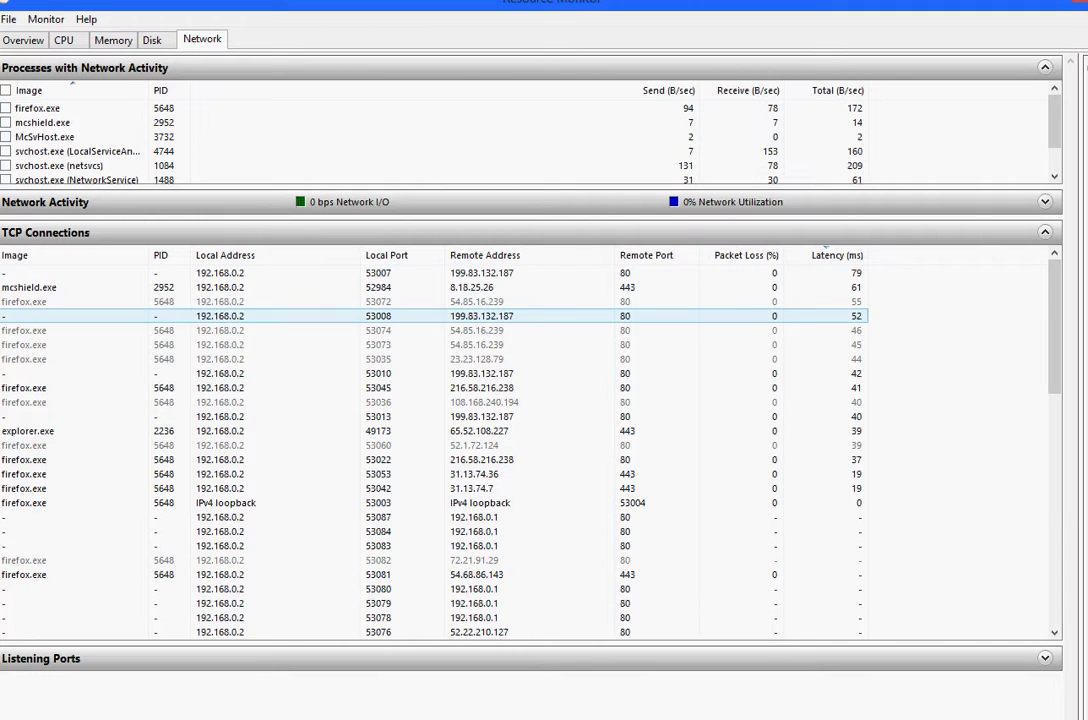
{"action": "left_click", "coordinate": [378, 416]}
{"action": "scroll", "coordinate": [378, 400], "scroll_direction": "down", "scroll_amount": 13}
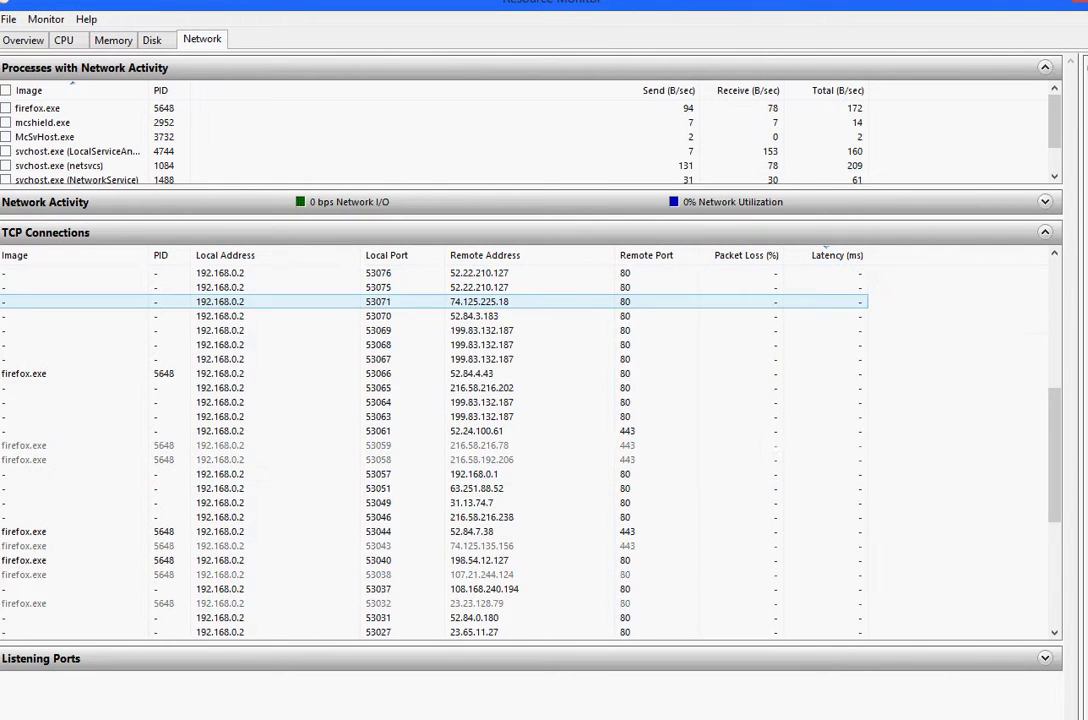
{"action": "scroll", "coordinate": [434, 445], "scroll_direction": "down", "scroll_amount": 2}
{"action": "scroll", "coordinate": [434, 473], "scroll_direction": "up", "scroll_amount": 15}
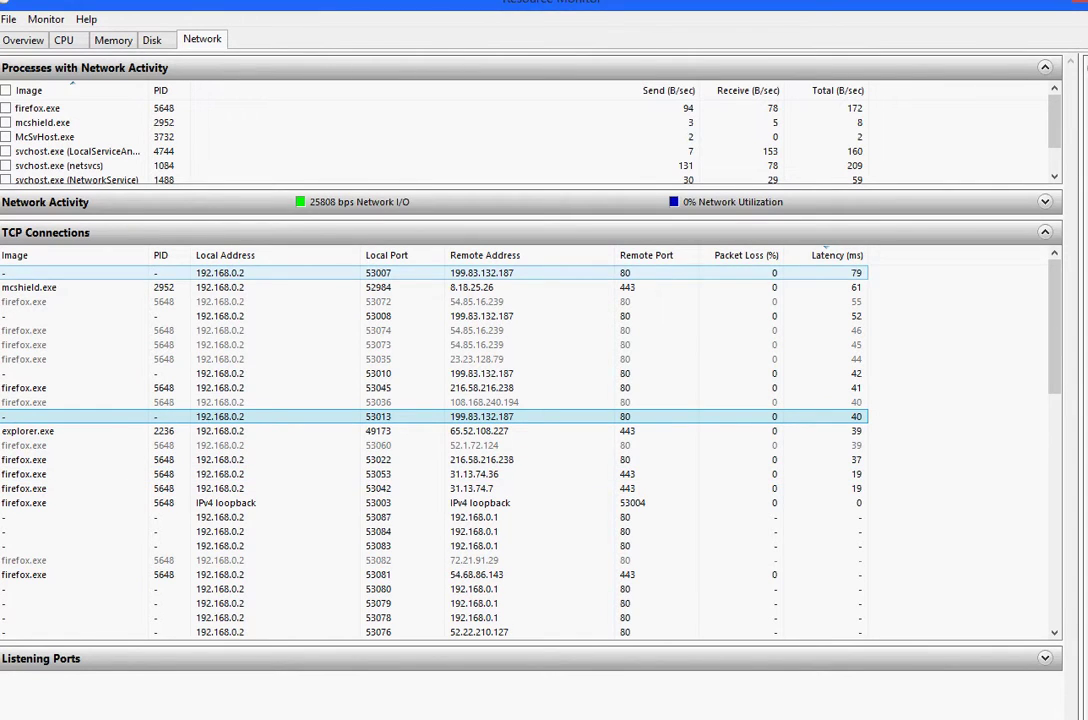
- Expand Network Activity and inspect the firefox.exe entries for facebook.com, ord30s21-in-f78.1e100.net and the amazonaws.com host
{"action": "left_click", "coordinate": [434, 202]}
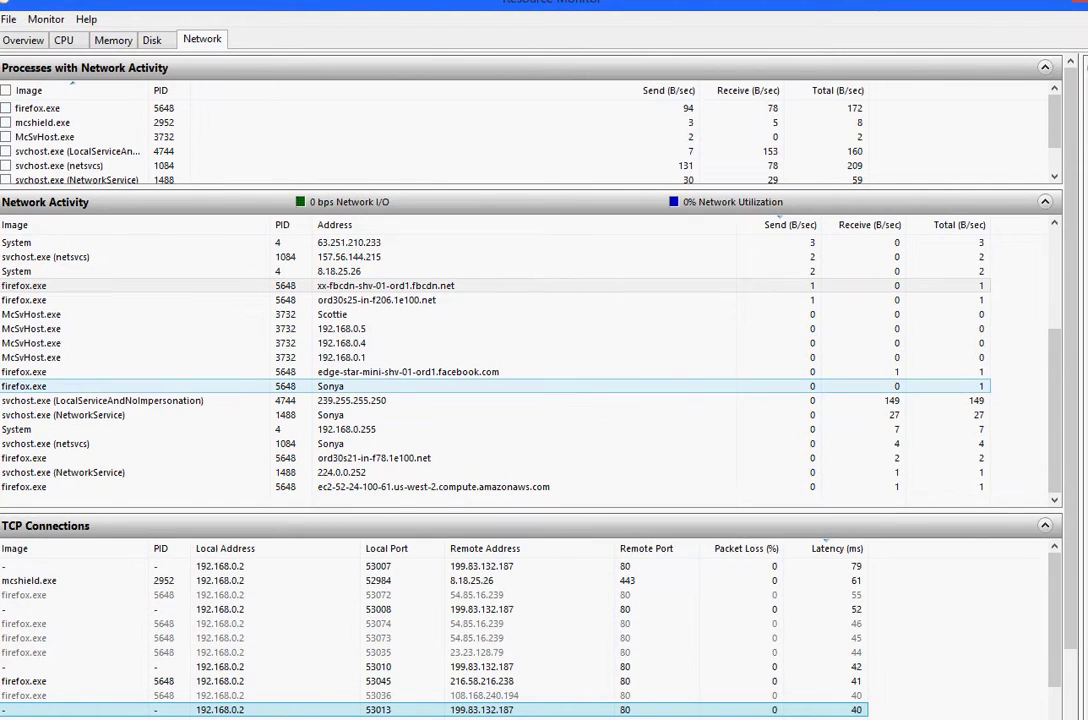
{"action": "scroll", "coordinate": [434, 630], "scroll_direction": "down", "scroll_amount": 2}
{"action": "left_click", "coordinate": [408, 371]}
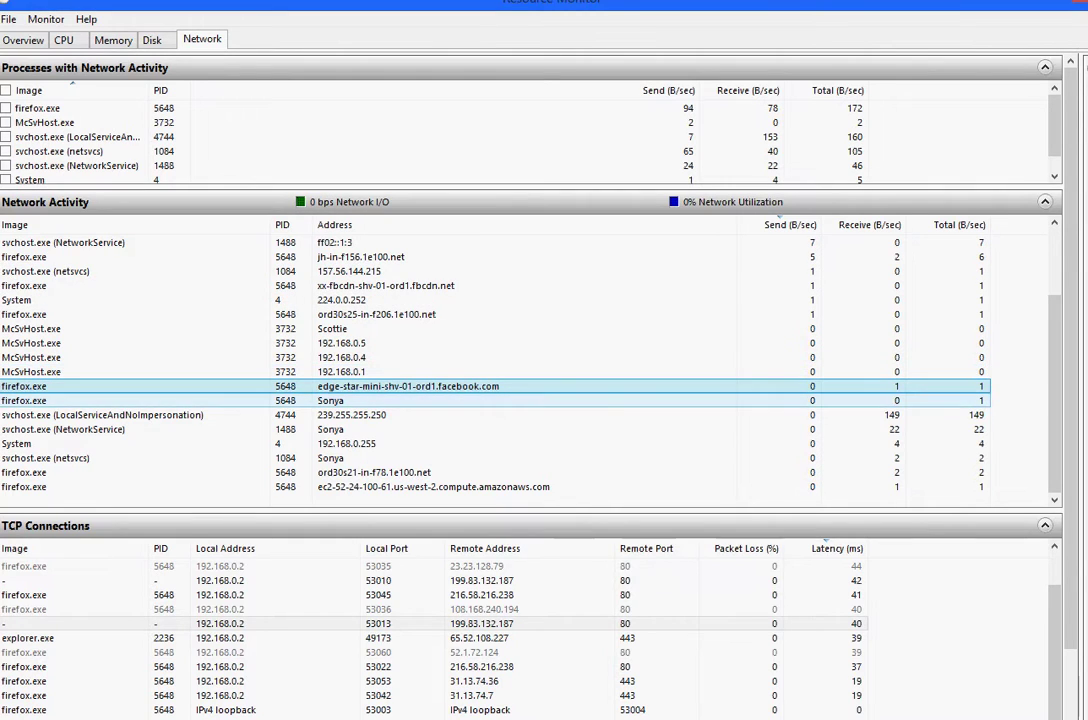
{"action": "left_click", "coordinate": [374, 472]}
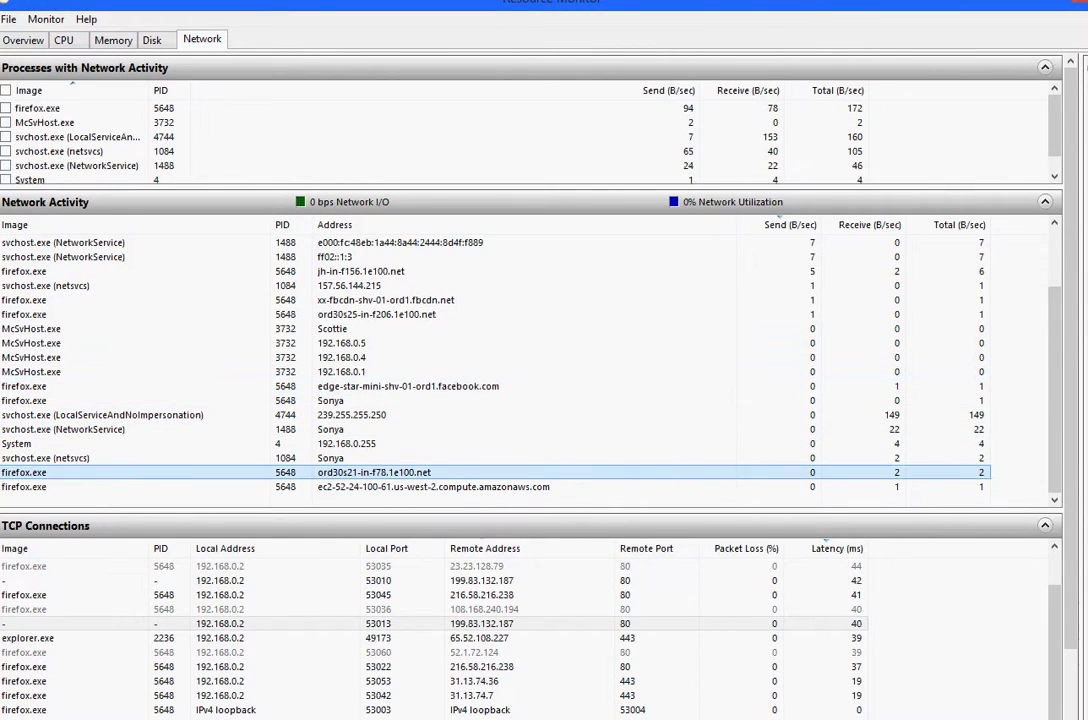
{"action": "left_click", "coordinate": [433, 487]}
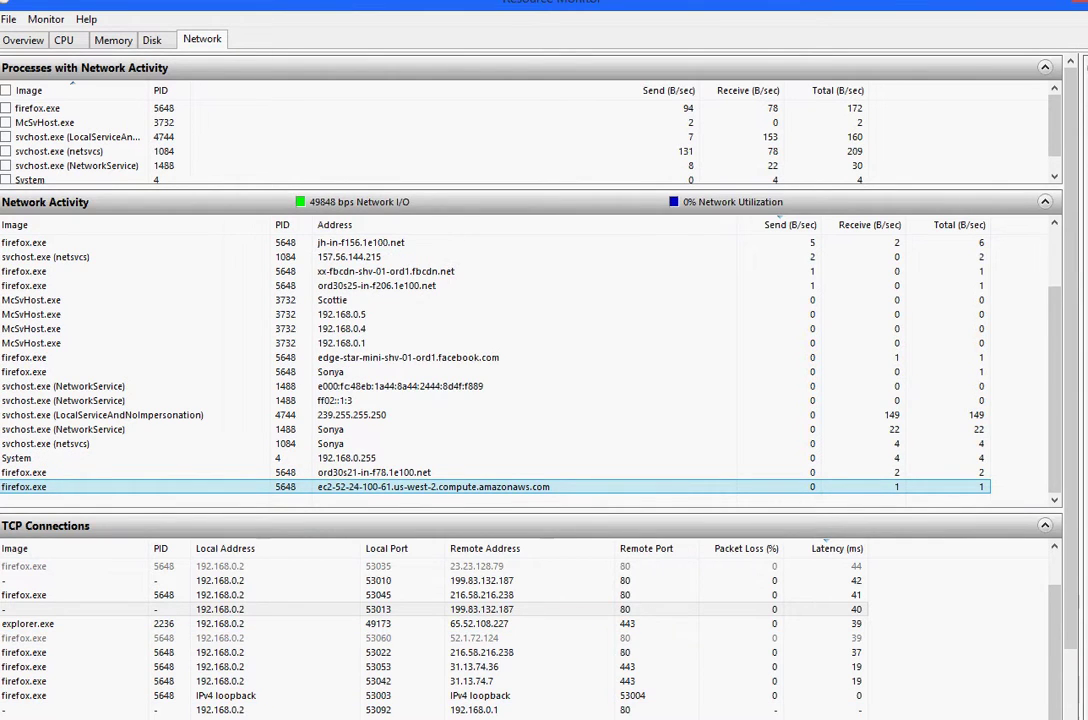
- Check the SUPERAntiSpyware scan progress and bring up the Firefox window with the InboxDollars "ip tracker" search
{"action": "key", "text": "alt+Tab"}
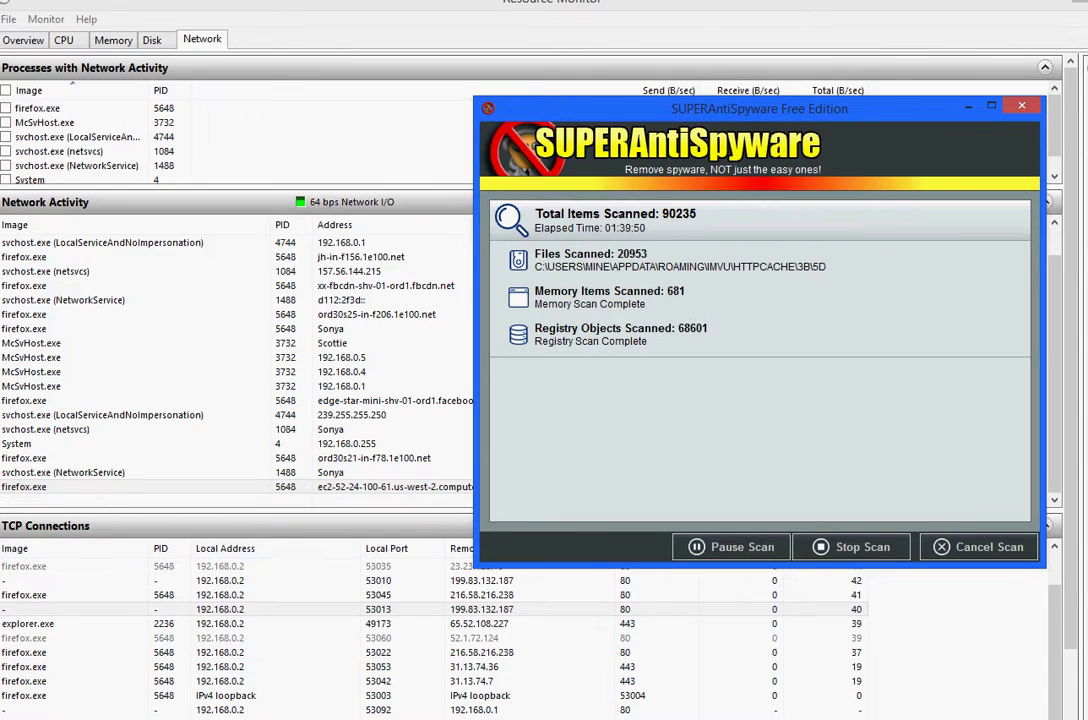
{"action": "key", "text": "alt+Tab"}
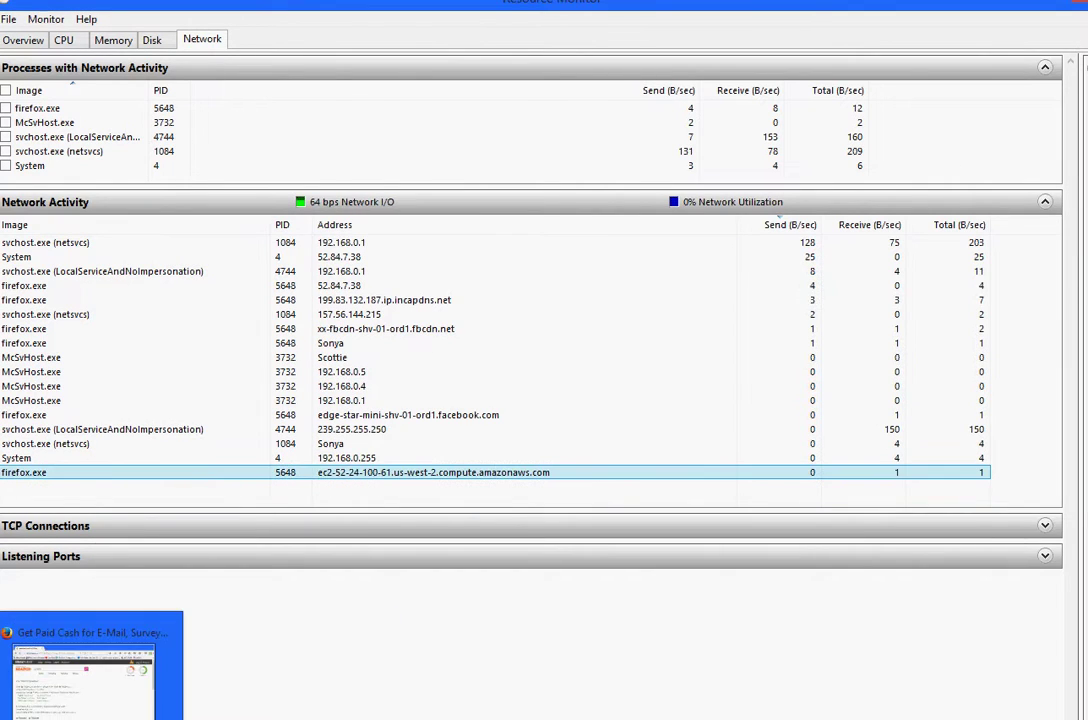
{"action": "left_click", "coordinate": [92, 680]}
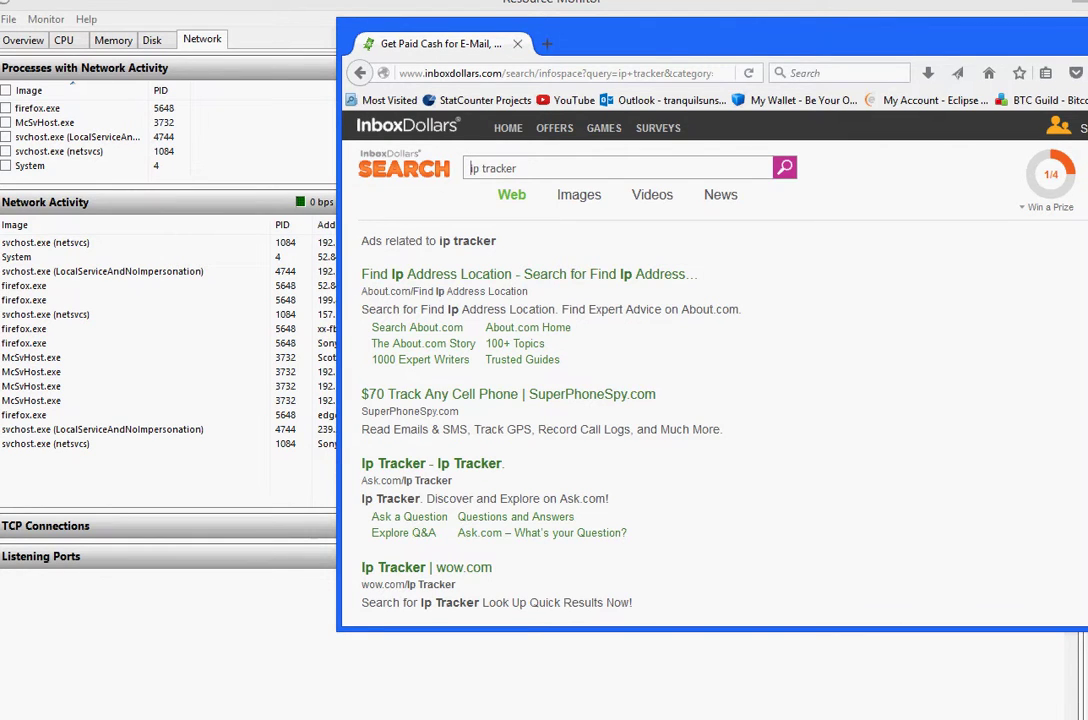
- Expand TCP Connections in Resource Monitor, select the firefox.exe IPv4 loopback connection and review the list of remote addresses
{"action": "left_click", "coordinate": [250, 525]}
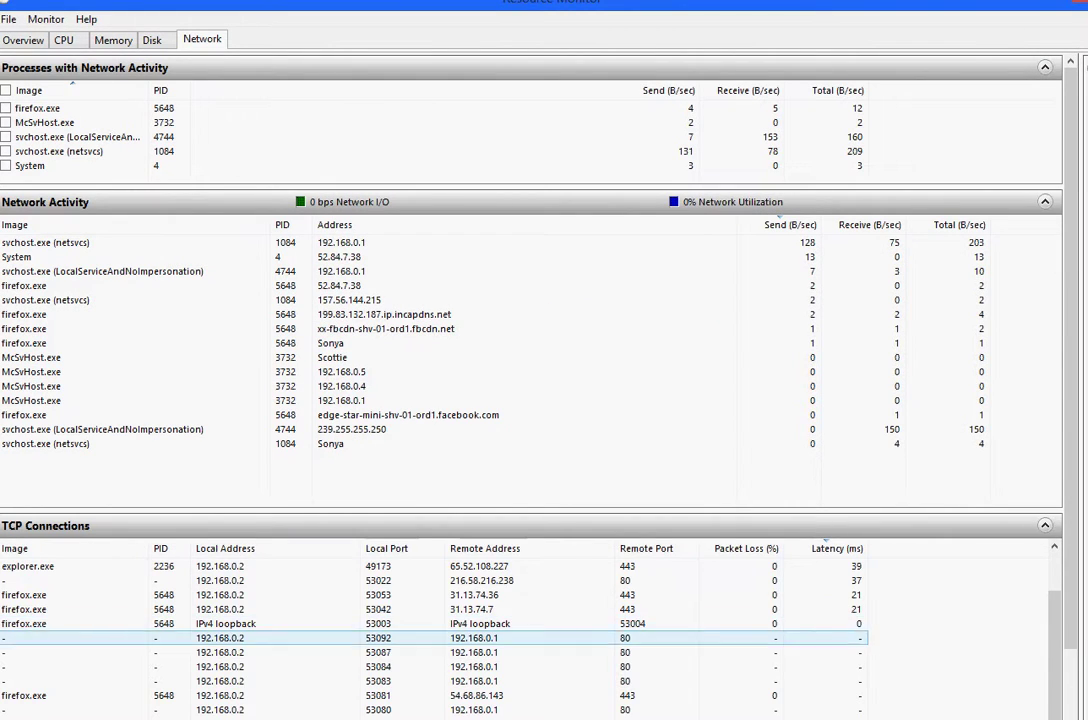
{"action": "left_click", "coordinate": [434, 623]}
{"action": "scroll", "coordinate": [434, 573], "scroll_direction": "down", "scroll_amount": 8}
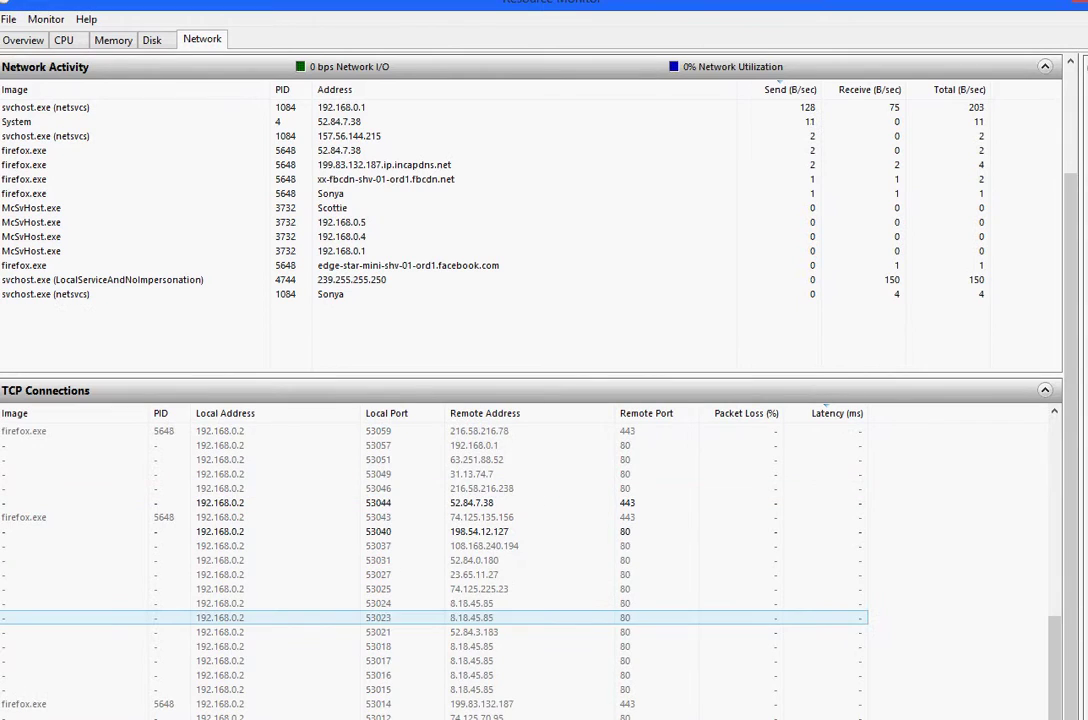
{"action": "scroll", "coordinate": [434, 617], "scroll_direction": "up", "scroll_amount": 10}
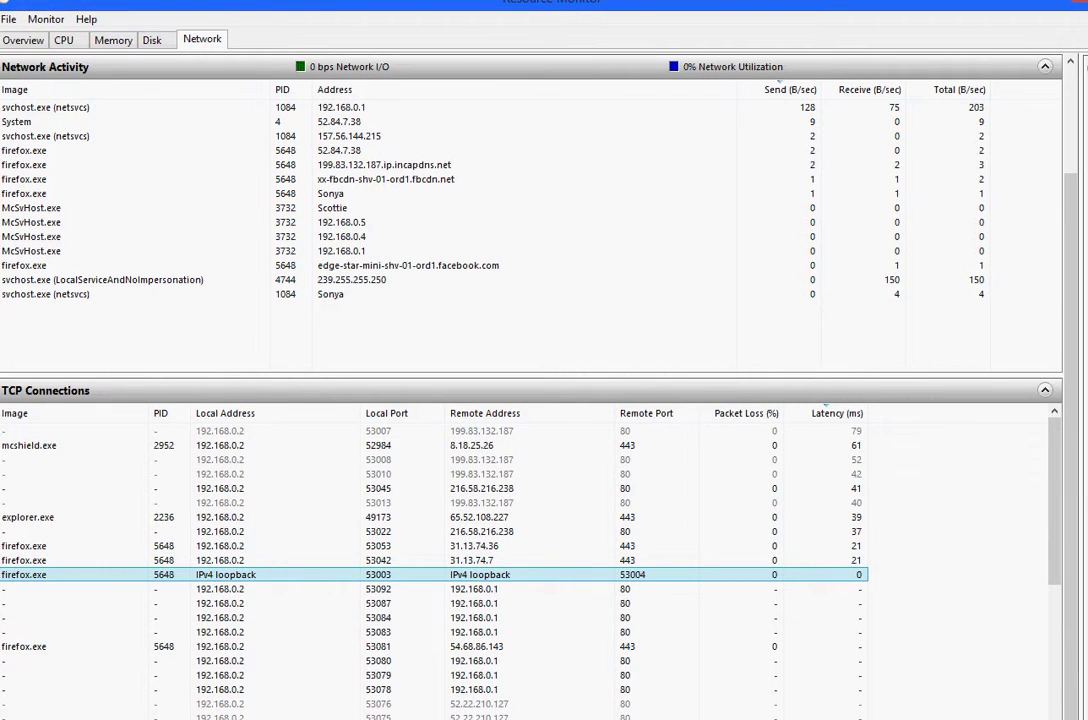
{"action": "scroll", "coordinate": [434, 646], "scroll_direction": "down", "scroll_amount": 10}
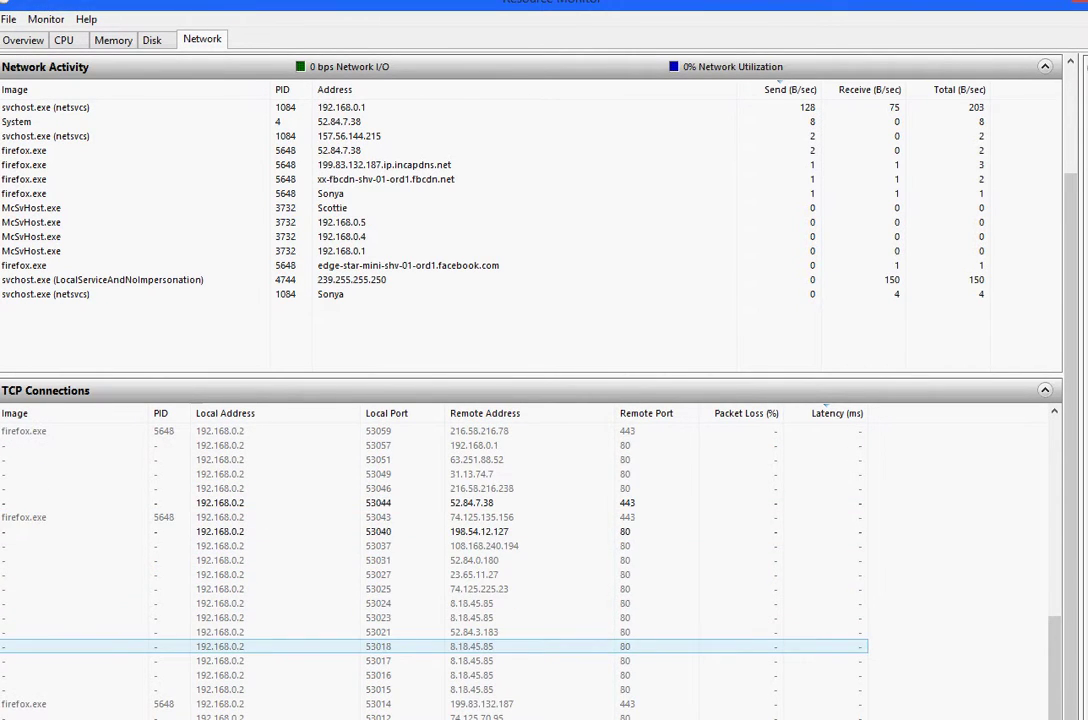
- Enlarge the TCP Connections list over the Network Activity section and review its connections from the beginning
{"action": "left_click_drag", "start_coordinate": [434, 374], "coordinate": [434, 216]}
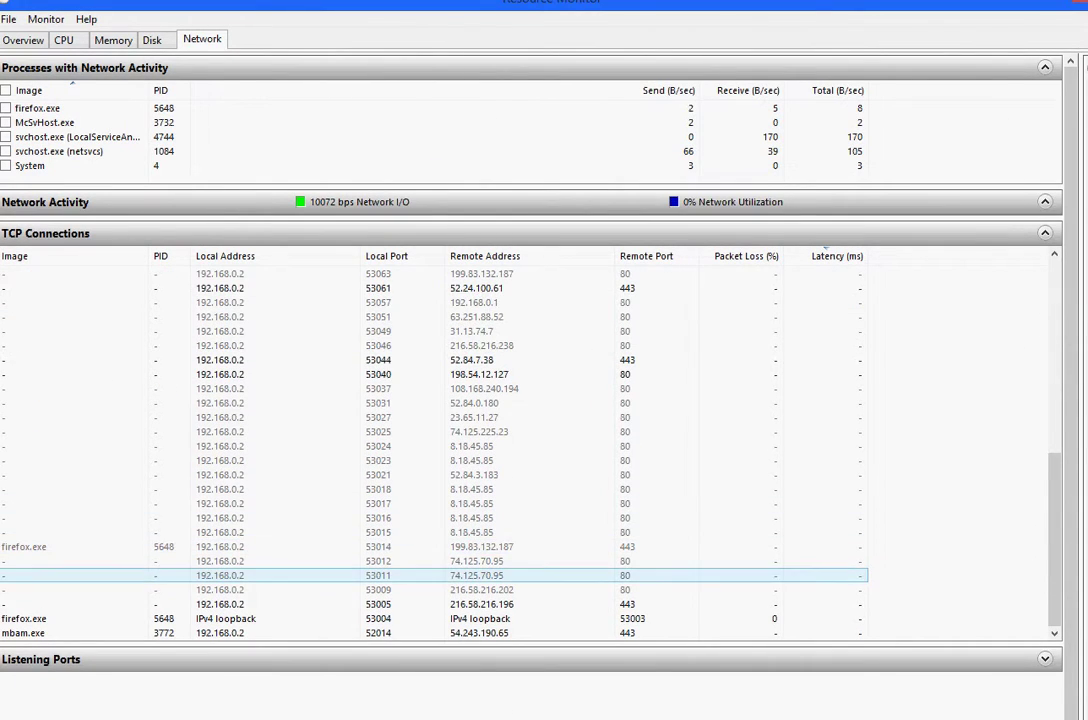
{"action": "scroll", "coordinate": [434, 575], "scroll_direction": "up", "scroll_amount": 9}
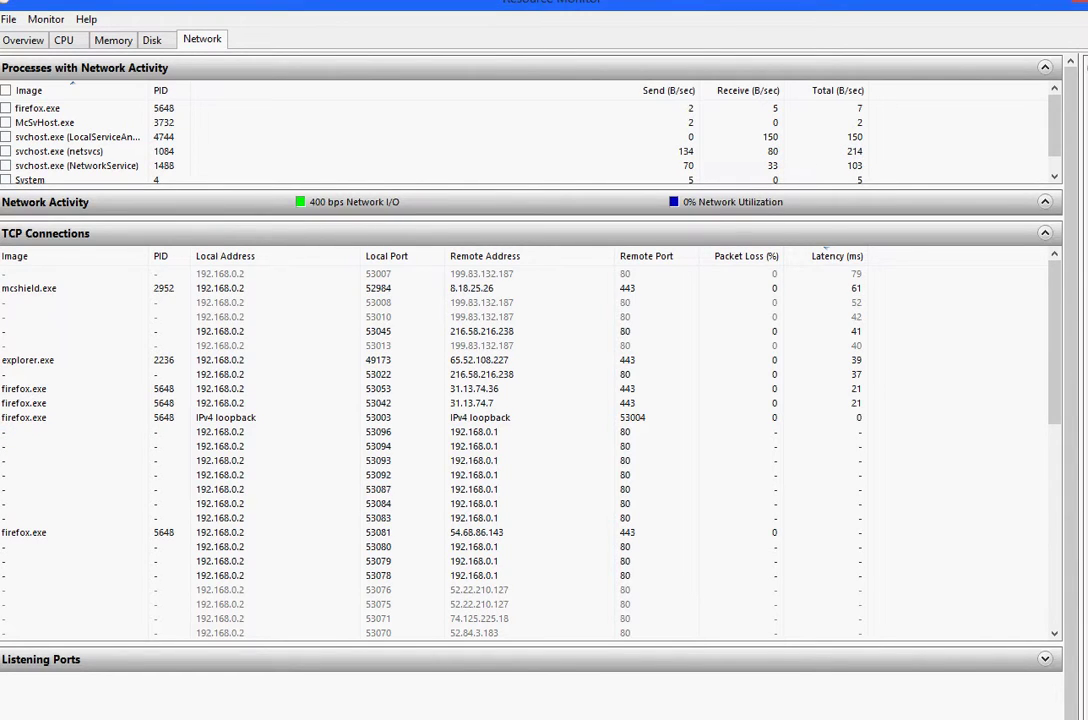
- Switch to the Command Prompt and run netstat -a -o -n -b
{"action": "key", "text": "alt+Tab"}
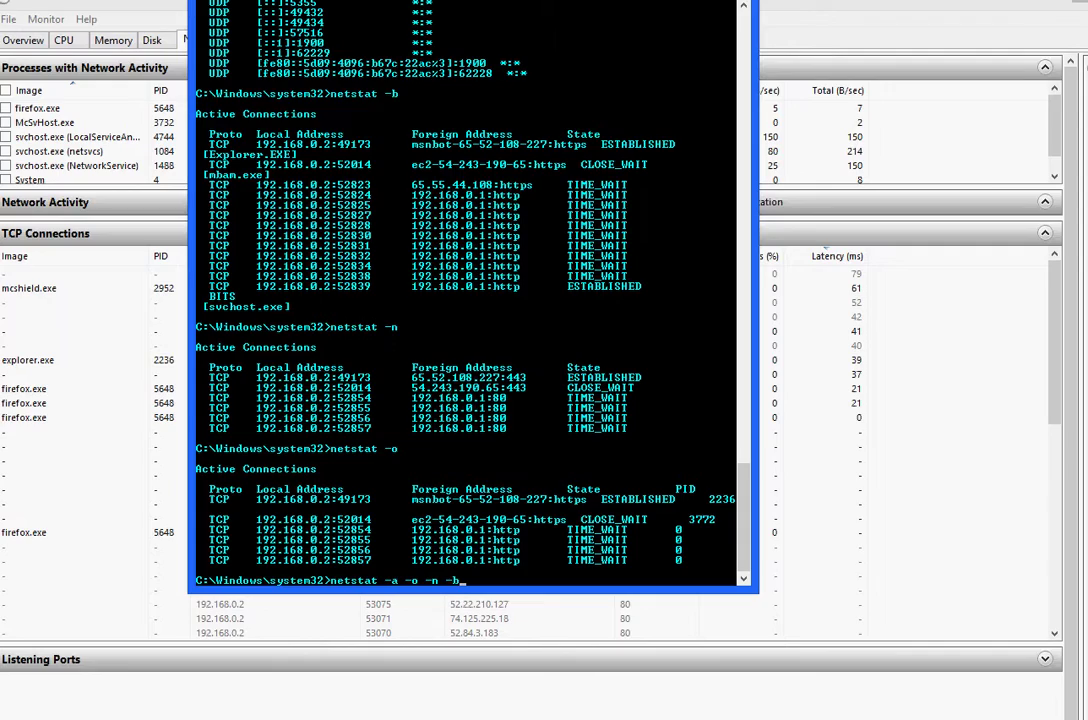
{"action": "key", "text": "Return"}
- Examine the netstat listing from its UDP entries back to the start of Active Connections, checking foreign addresses, states, PIDs and owning executables
{"action": "scroll", "coordinate": [470, 290], "scroll_direction": "up", "scroll_amount": 15}
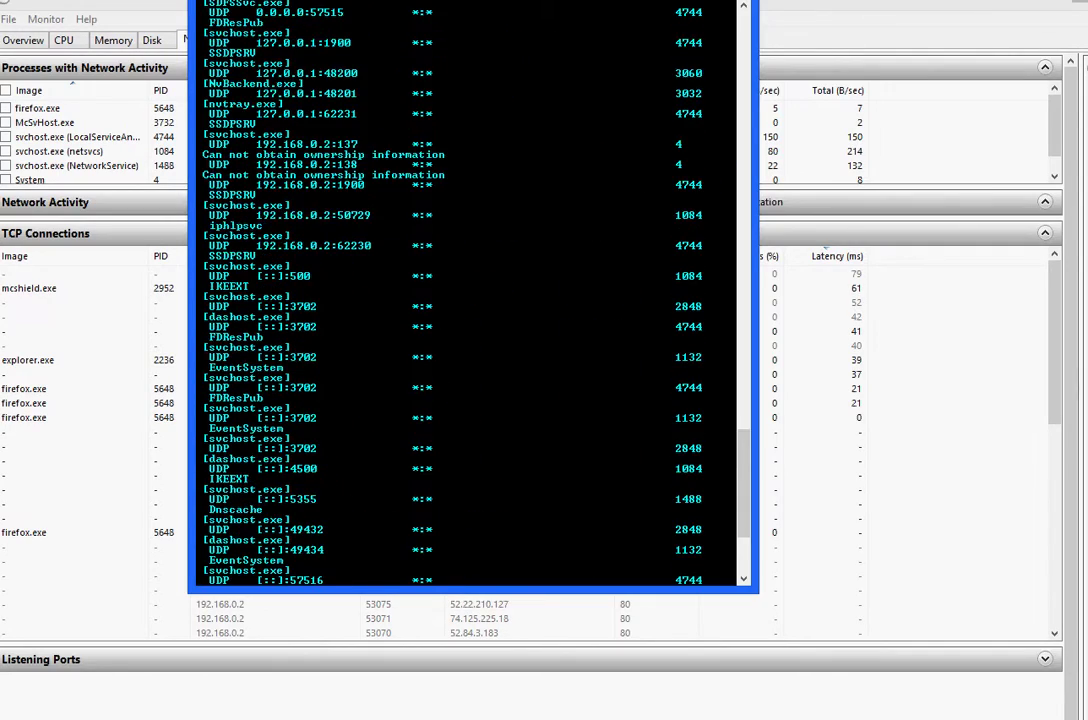
{"action": "scroll", "coordinate": [470, 290], "scroll_direction": "up", "scroll_amount": 17}
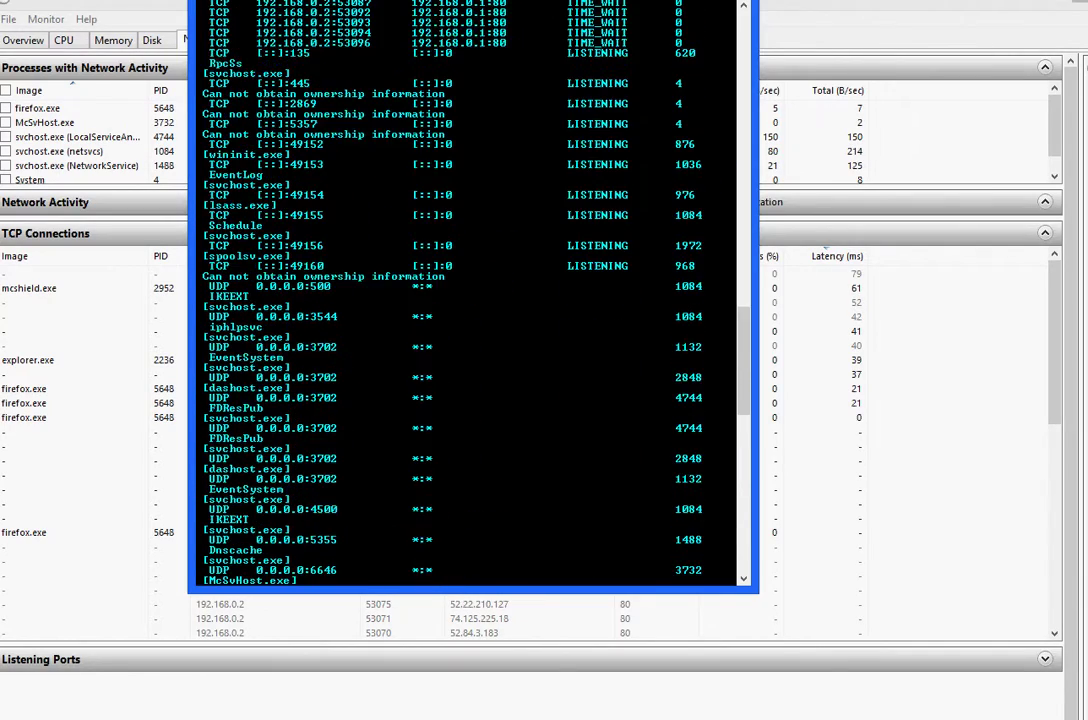
{"action": "scroll", "coordinate": [470, 290], "scroll_direction": "up", "scroll_amount": 5}
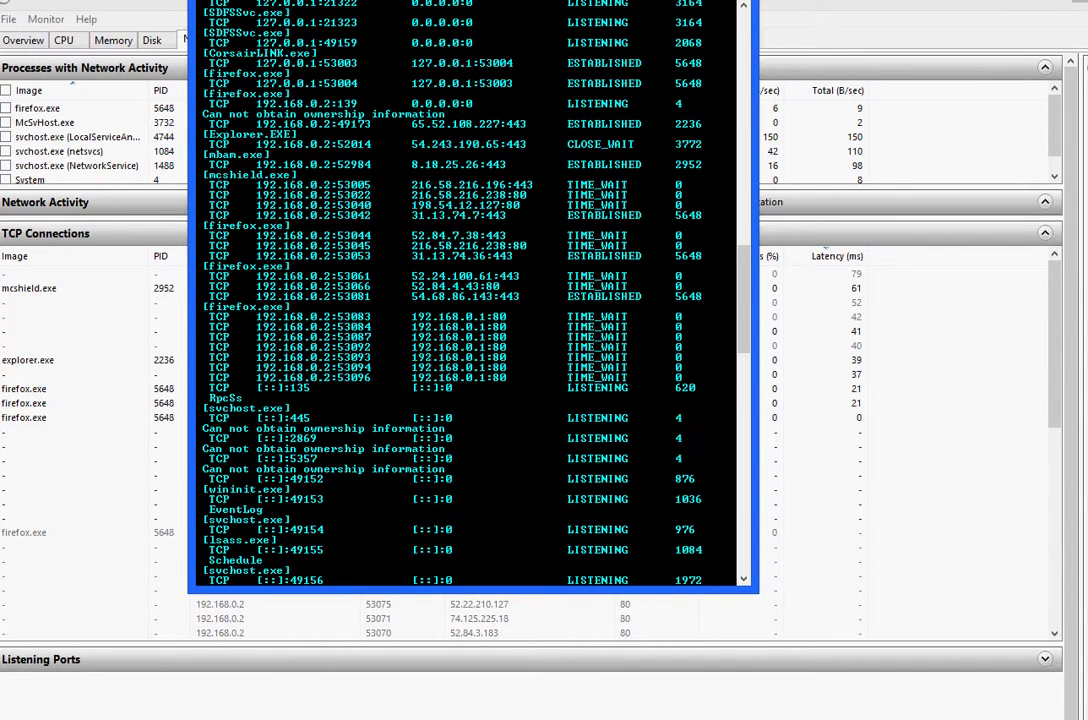
{"action": "scroll", "coordinate": [470, 290], "scroll_direction": "up", "scroll_amount": 3}
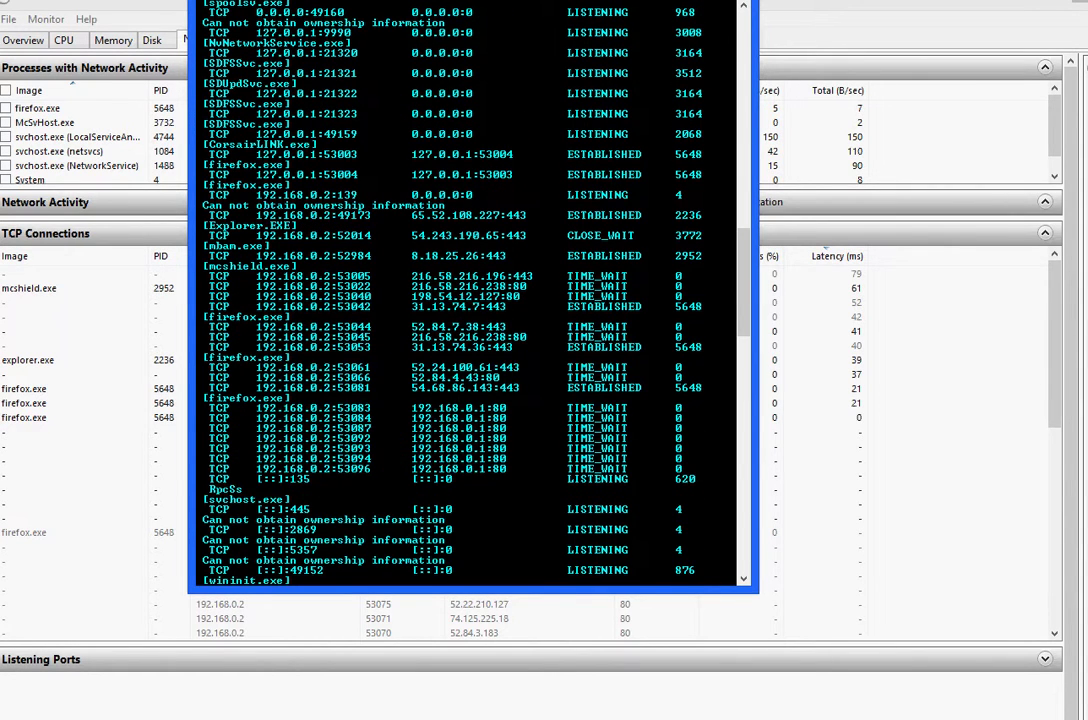
{"action": "scroll", "coordinate": [470, 290], "scroll_direction": "up", "scroll_amount": 3}
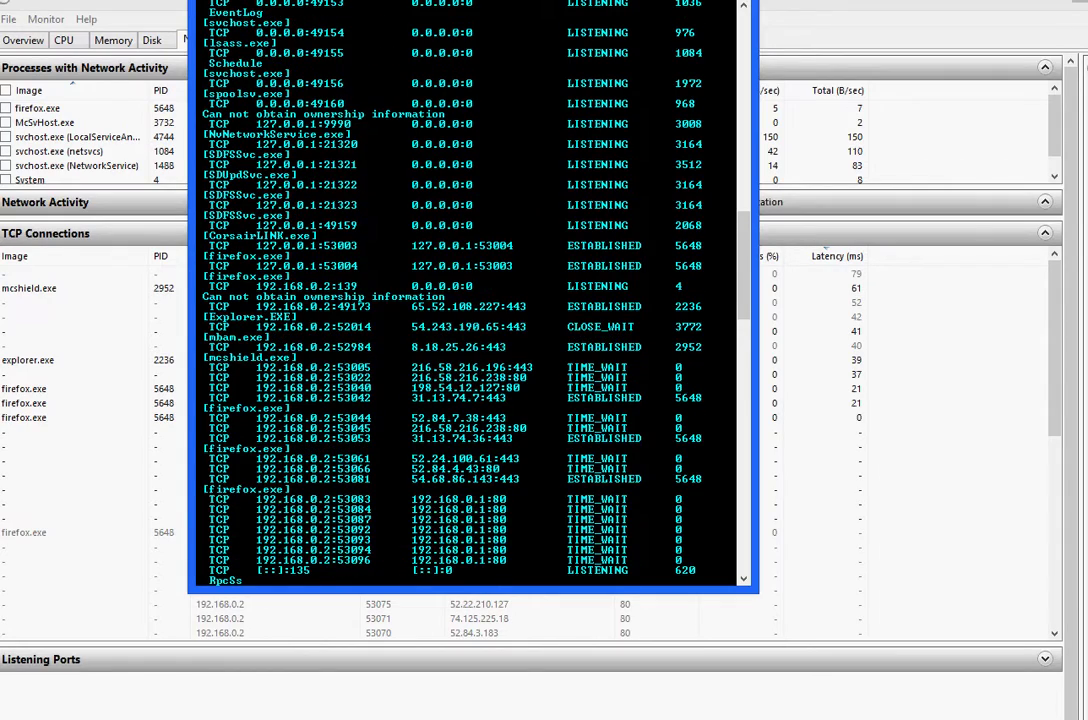
{"action": "scroll", "coordinate": [470, 290], "scroll_direction": "up", "scroll_amount": 4}
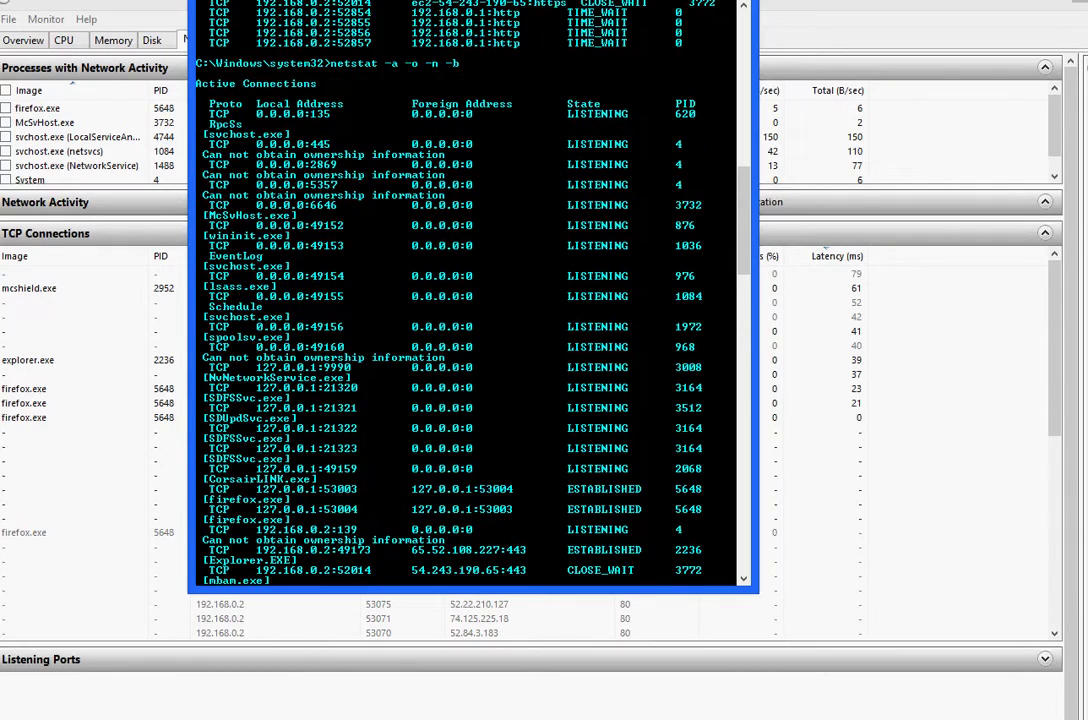
{"action": "scroll", "coordinate": [470, 290], "scroll_direction": "up", "scroll_amount": 4}
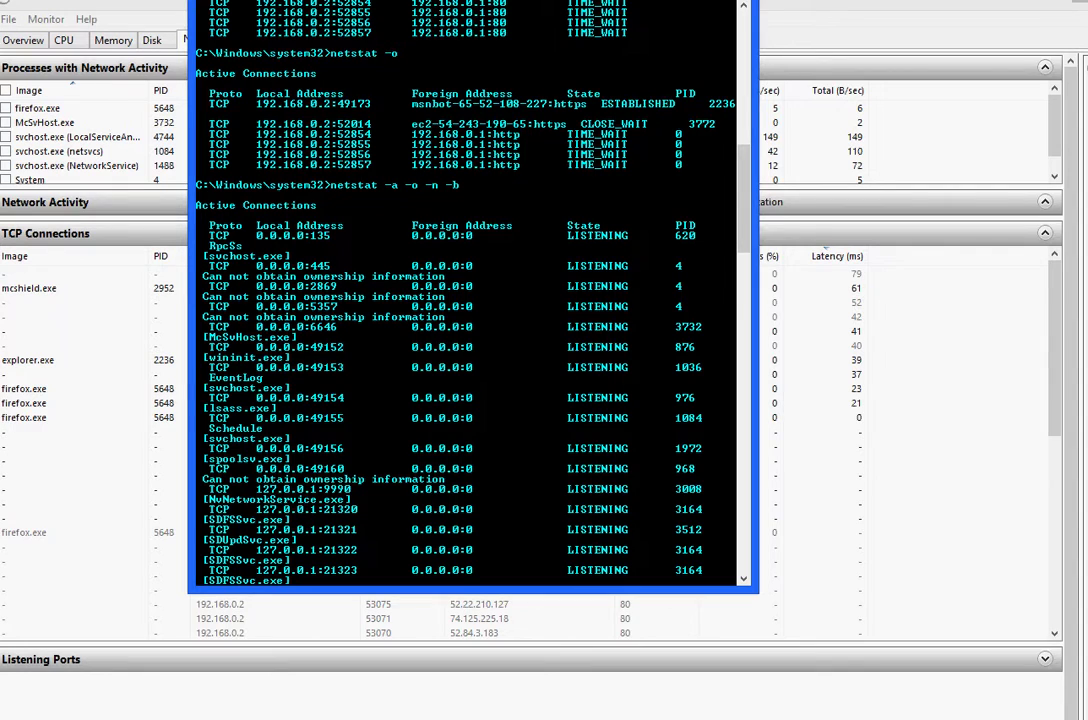
{"action": "scroll", "coordinate": [475, 290], "scroll_direction": "up", "scroll_amount": 1}
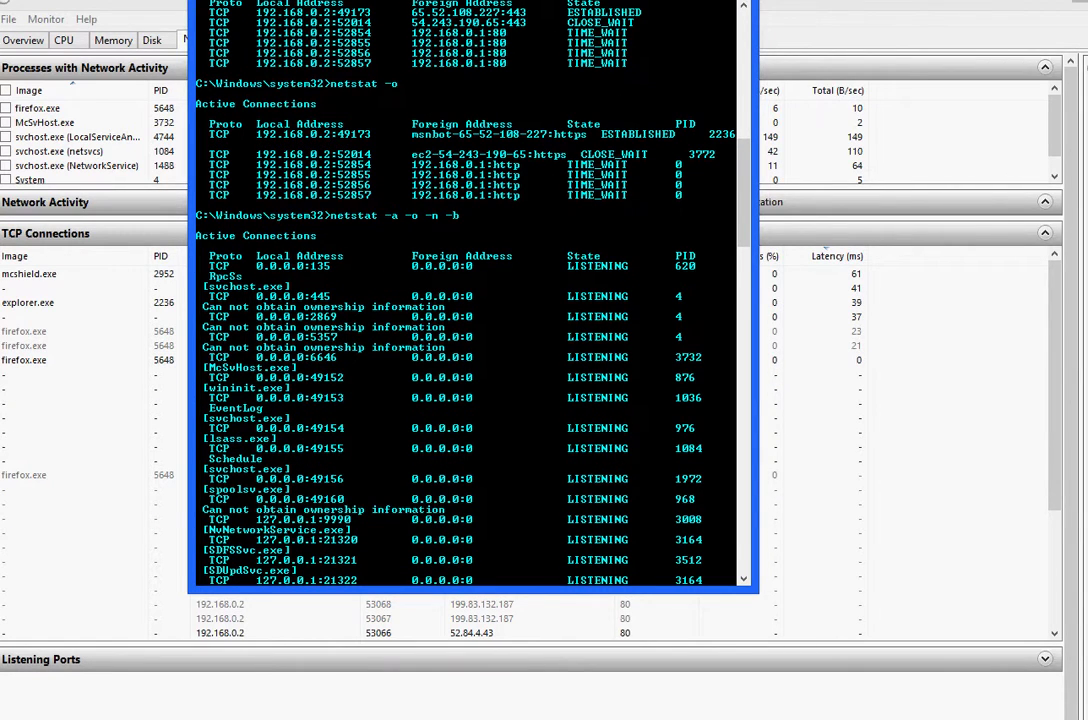
{"action": "scroll", "coordinate": [475, 290], "scroll_direction": "down", "scroll_amount": 4}
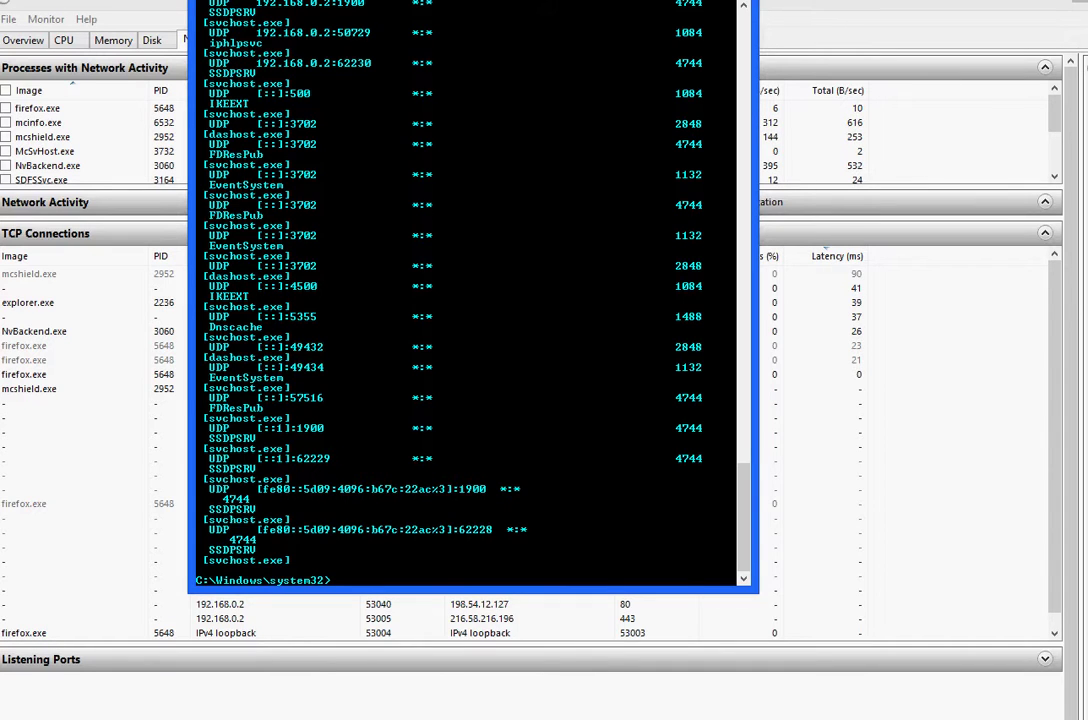
- Return to Resource Monitor and inspect the TCP connections and the Network Activity entries, including firefox.exe to edge-star-mini-shv-01-ord1.facebook.com
{"action": "key", "text": "alt+Tab"}
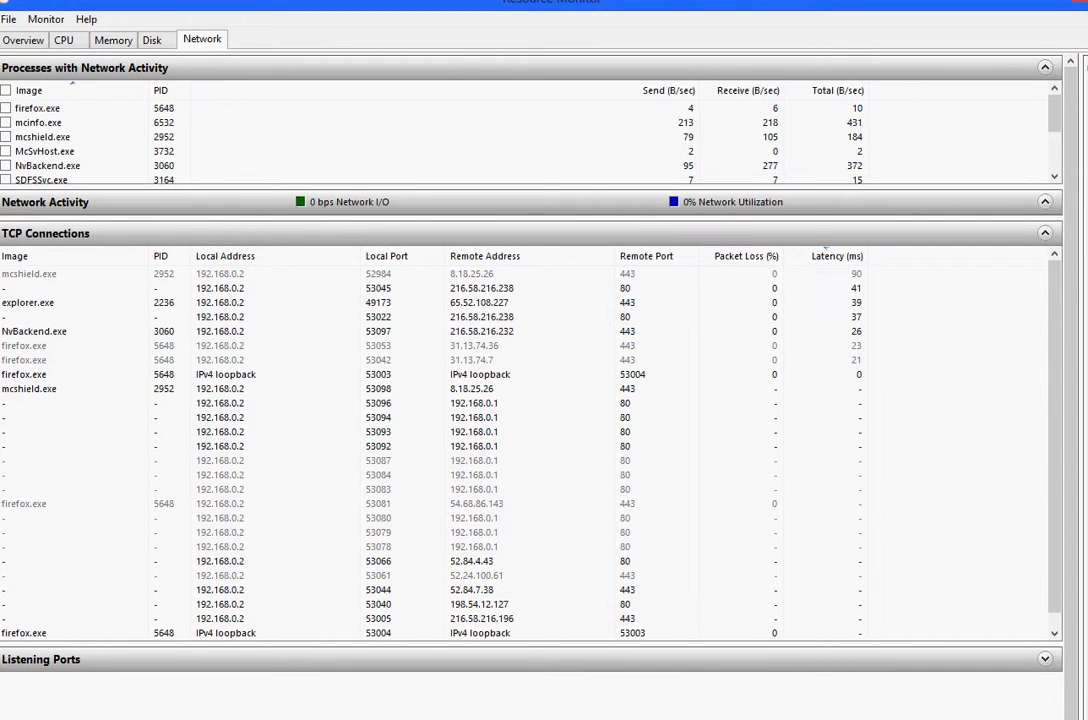
{"action": "key", "text": "alt+Tab"}
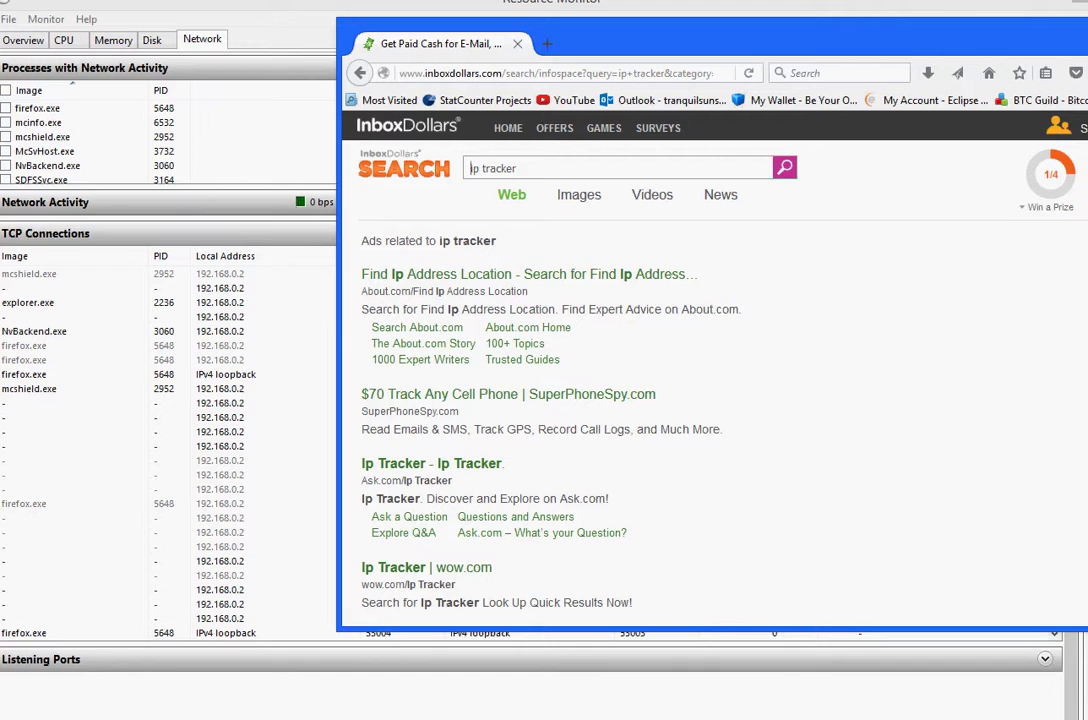
{"action": "key", "text": "alt+Tab"}
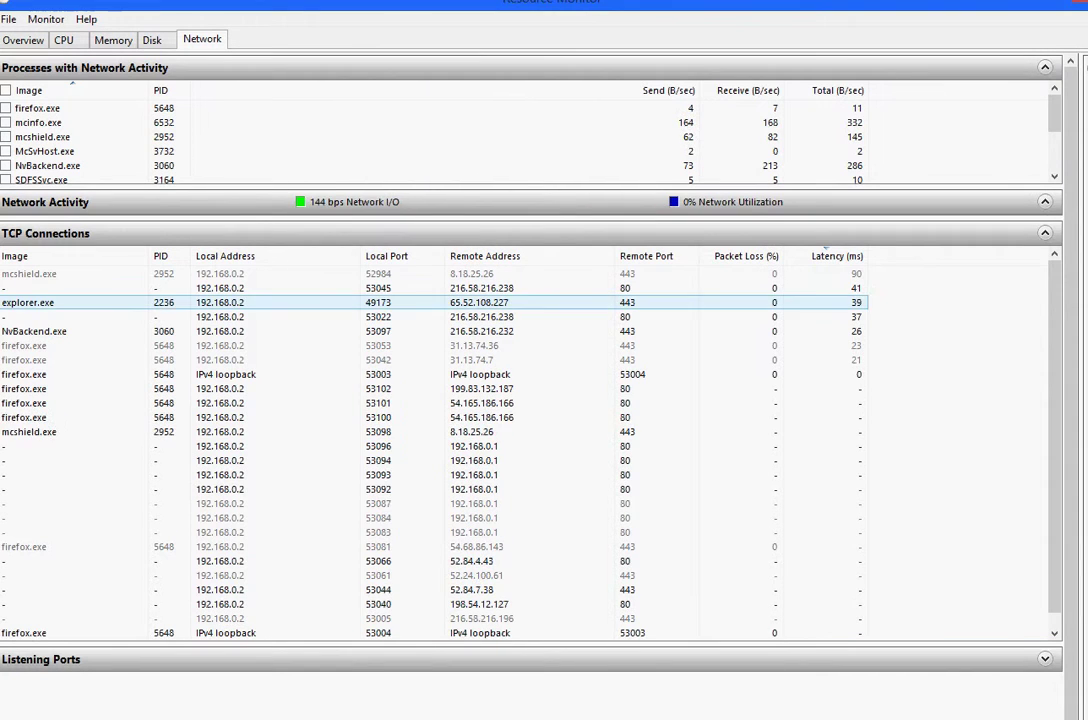
{"action": "left_click", "coordinate": [474, 489]}
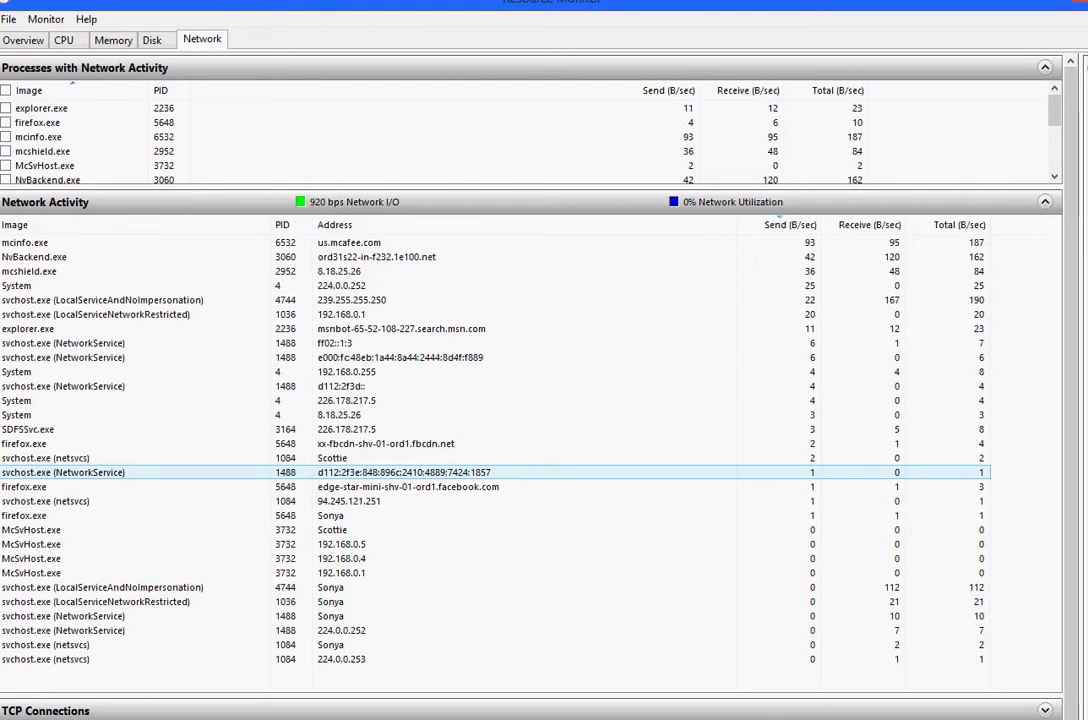
{"action": "left_click", "coordinate": [408, 486]}
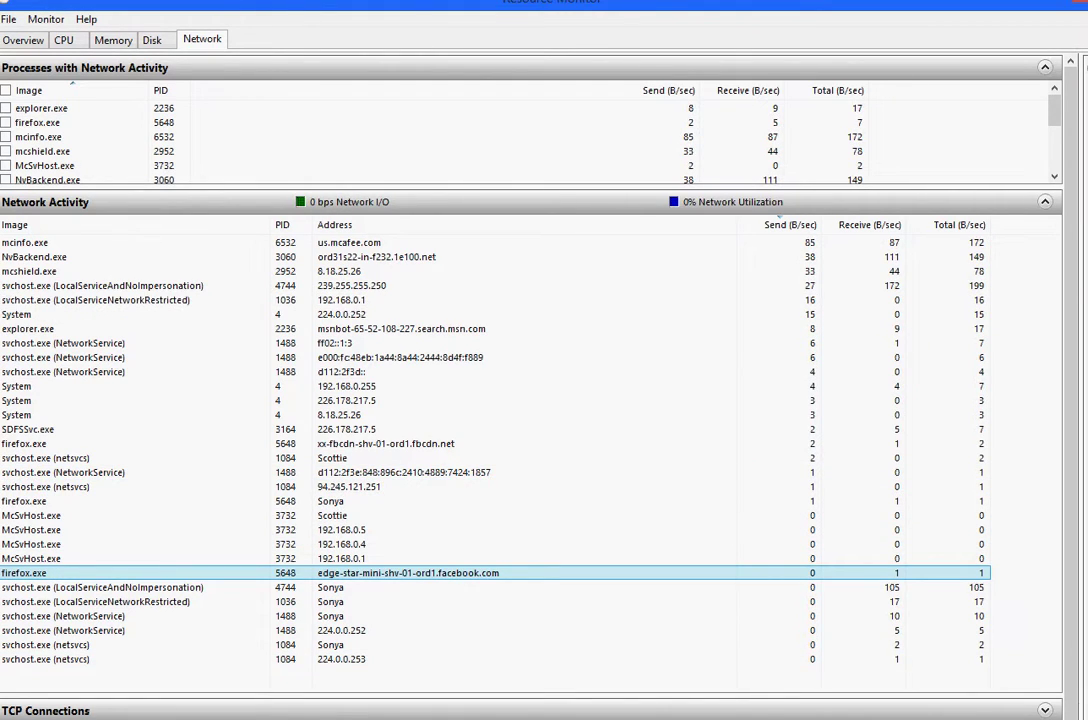
- Check Disk 2 performance in Task Manager and the scan progress in SUPERAntiSpyware, Malwarebytes Anti-Malware and Spybot
{"action": "key", "text": "alt+Tab"}
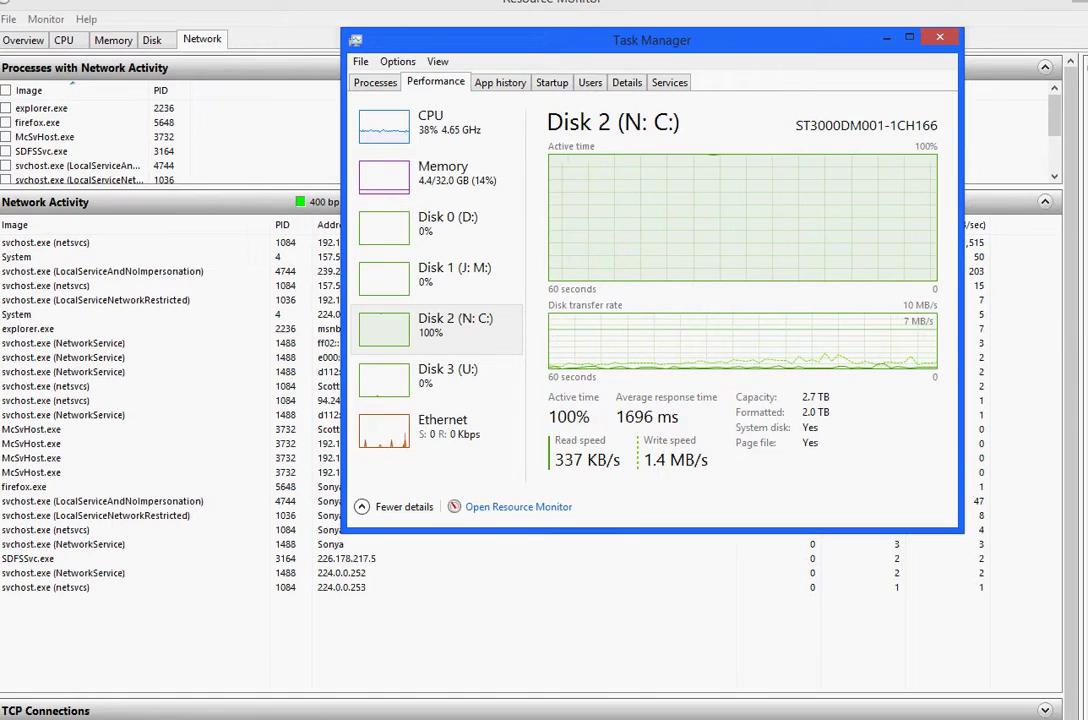
{"action": "key", "text": "alt+Tab"}
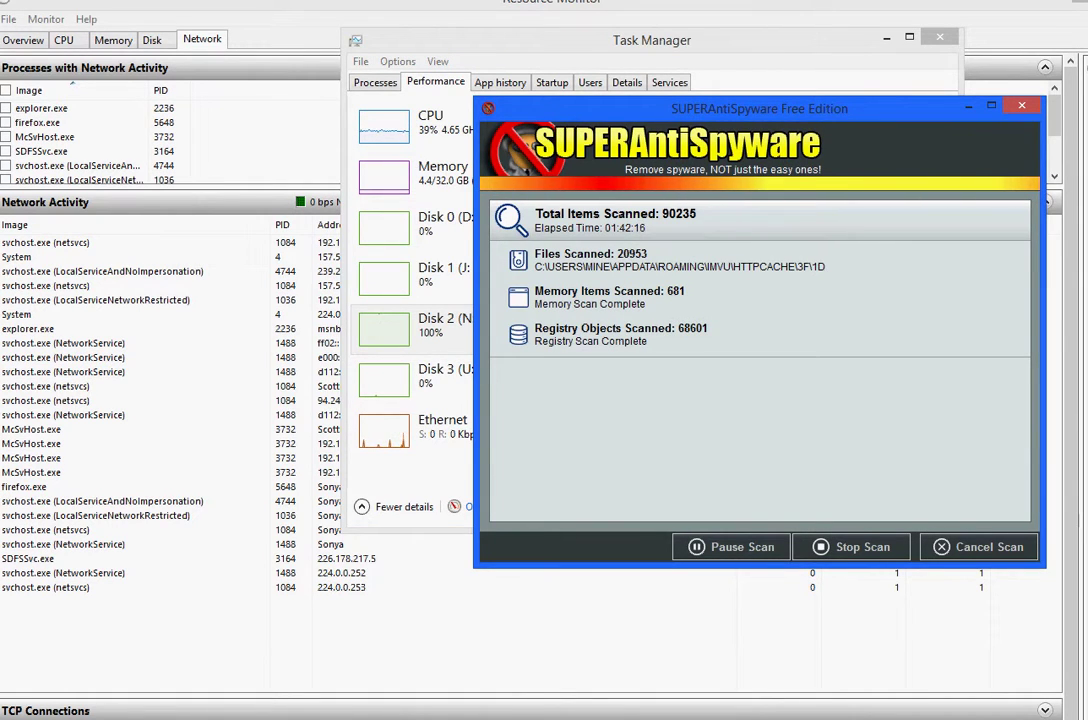
{"action": "key", "text": "alt+Tab"}
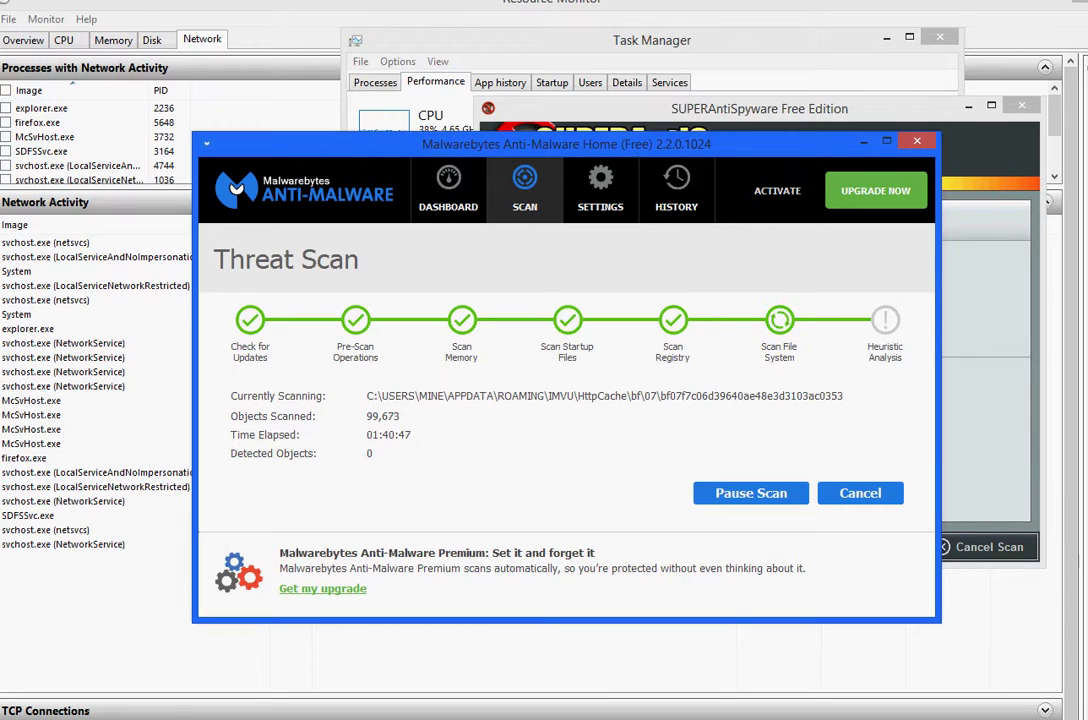
{"action": "key", "text": "alt+Tab"}
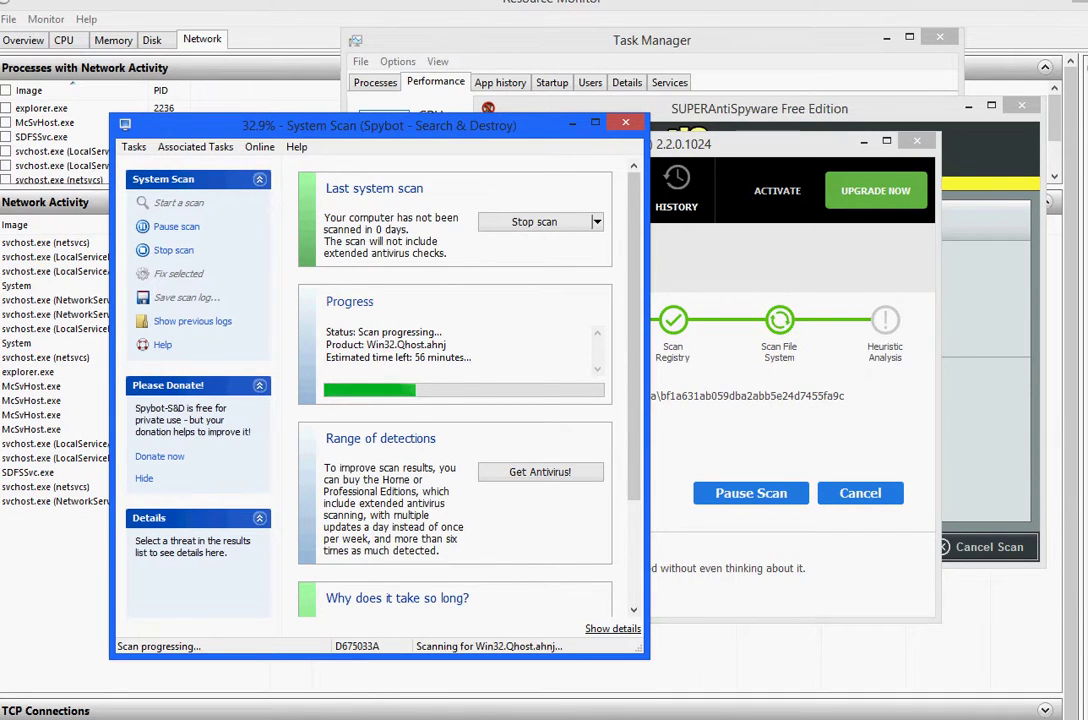
{"action": "key", "text": "alt+Tab"}
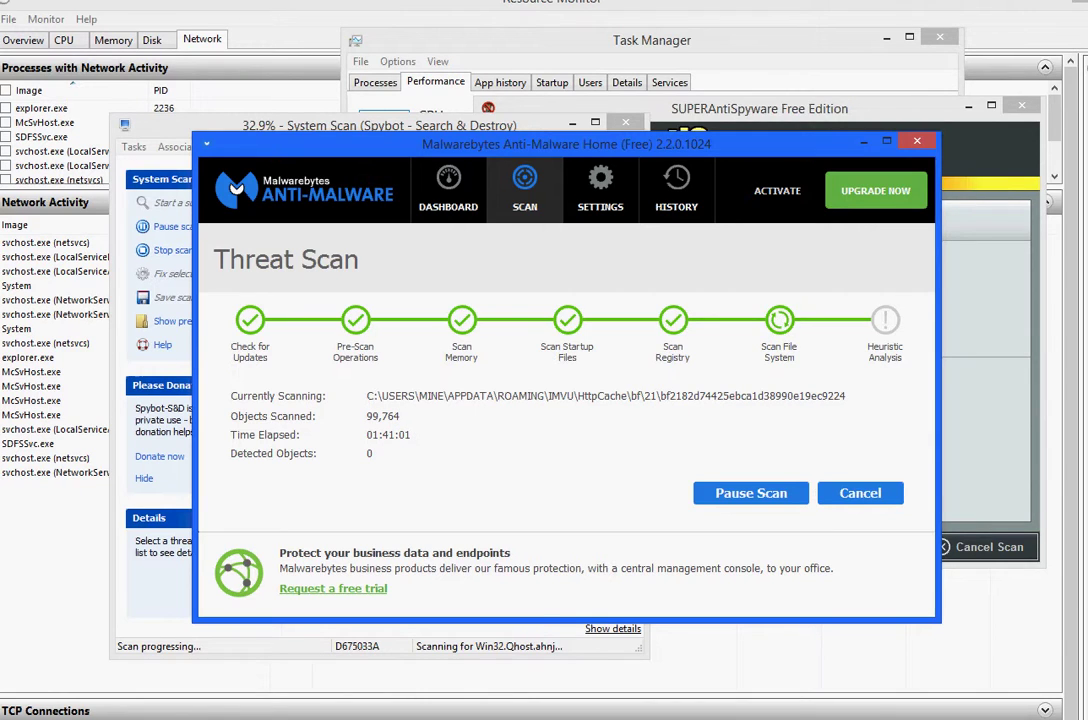
{"action": "key", "text": "alt+Tab"}
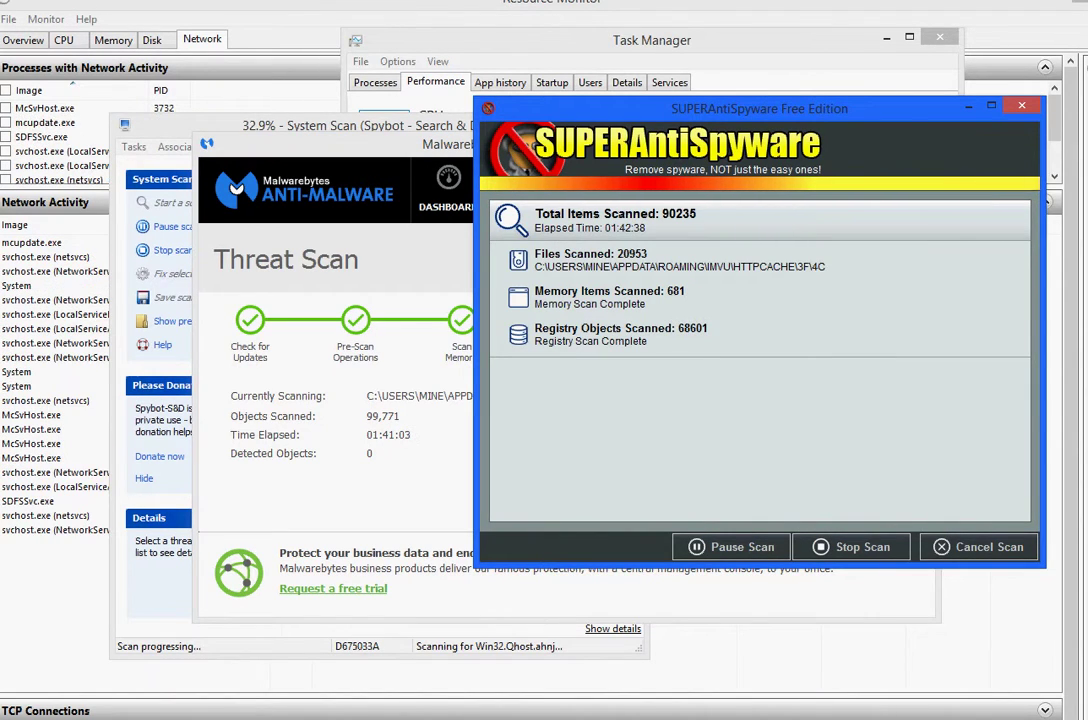
- Go back to Resource Monitor and postpone the available IMVU client update, release 523.0
{"action": "key", "text": "alt+Tab"}
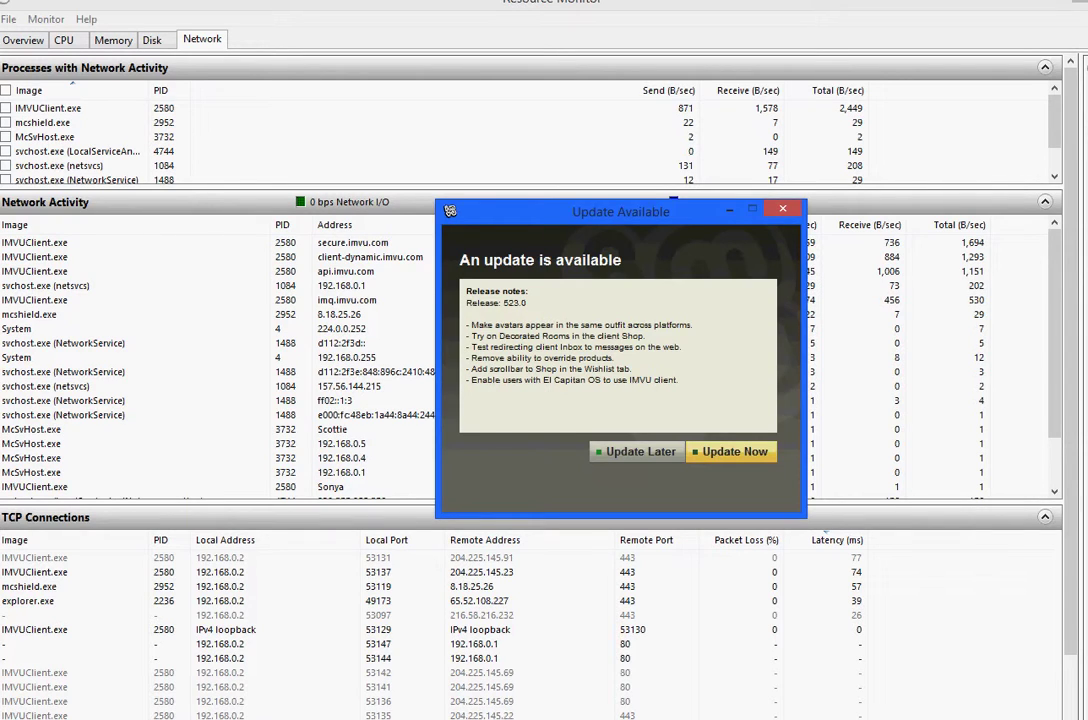
{"action": "left_click", "coordinate": [640, 451]}
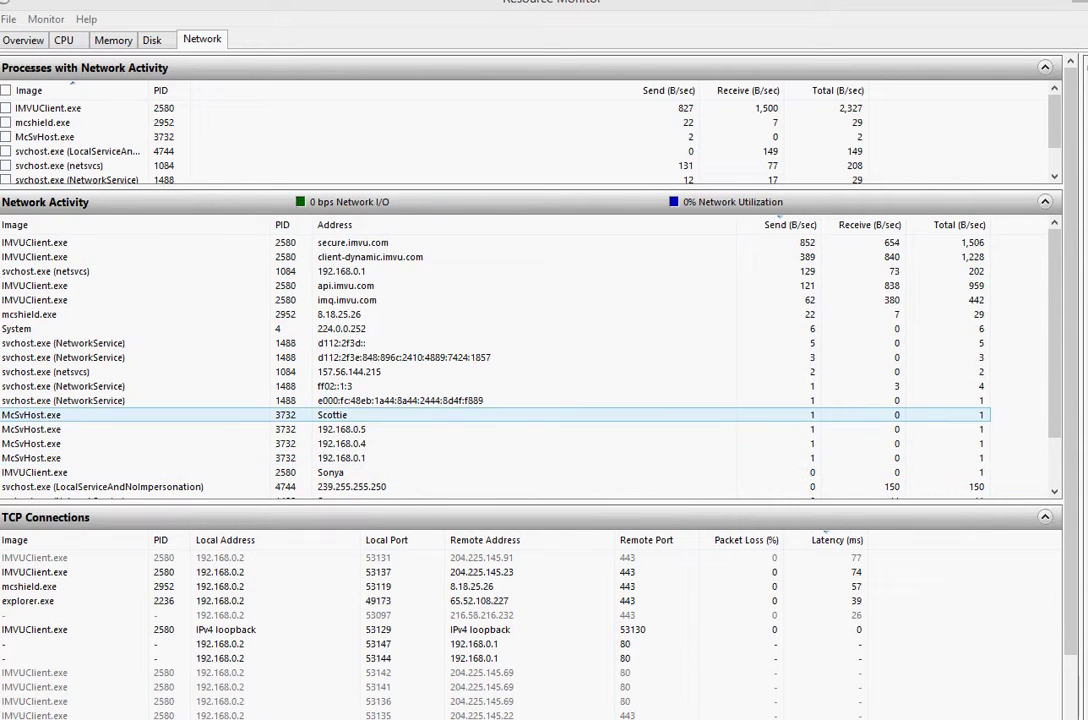
- Inspect the Network Activity entries one by one, from McSvHost.exe at 192.168.0.5 up to the IMVUClient.exe addresses
{"action": "left_click", "coordinate": [340, 429]}
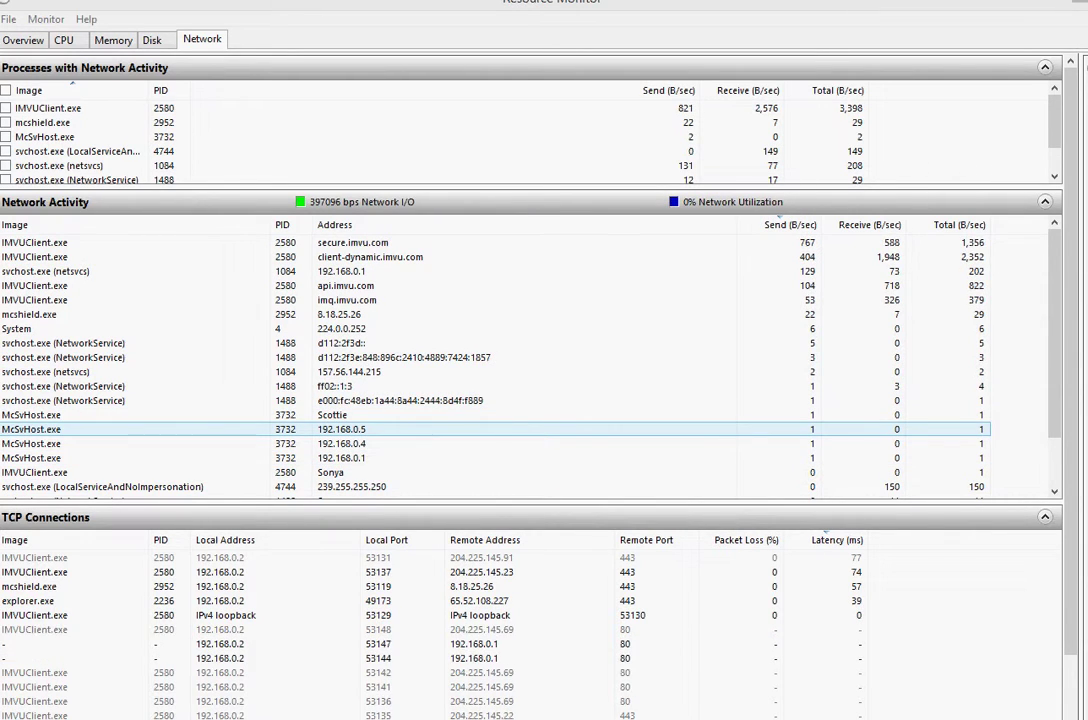
{"action": "key", "text": "Up"}
{"action": "key", "text": "Up"}
{"action": "key", "text": "Up"}
{"action": "key", "text": "Up"}
{"action": "key", "text": "Up"}
{"action": "key", "text": "Up"}
{"action": "key", "text": "Up"}
{"action": "key", "text": "Up"}
{"action": "key", "text": "Up"}
{"action": "key", "text": "Up"}
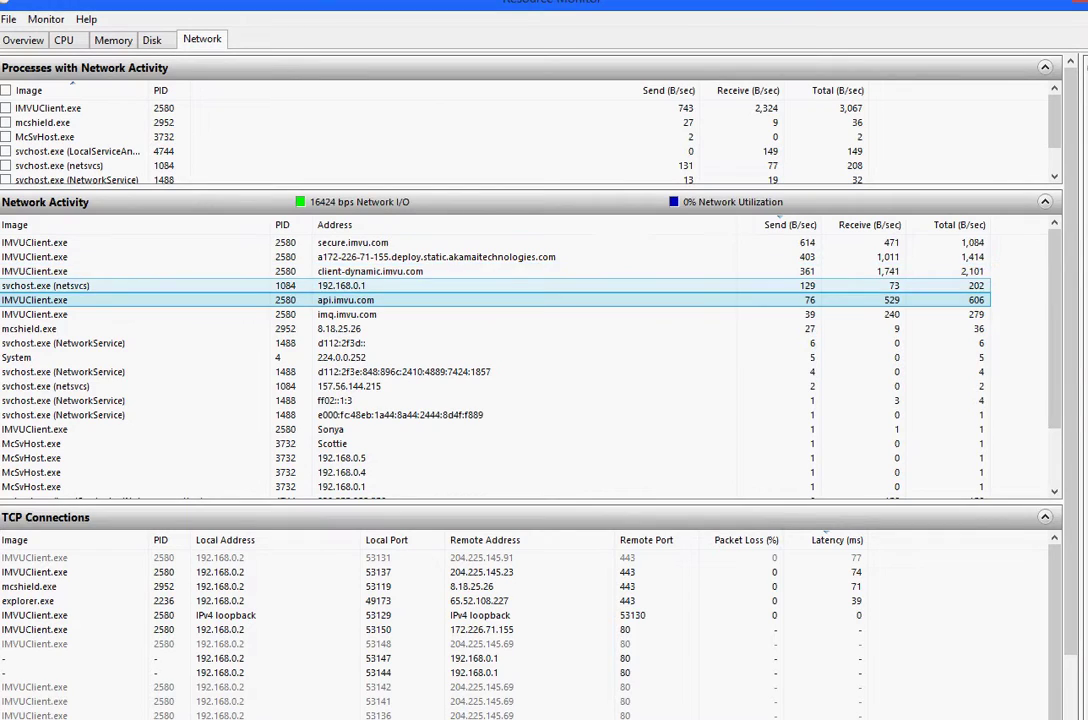
- Inspect the IMVUClient.exe entries for the two akamaitechnologies.com hosts and secure.imvu.com in Network Activity
{"action": "left_click", "coordinate": [436, 285]}
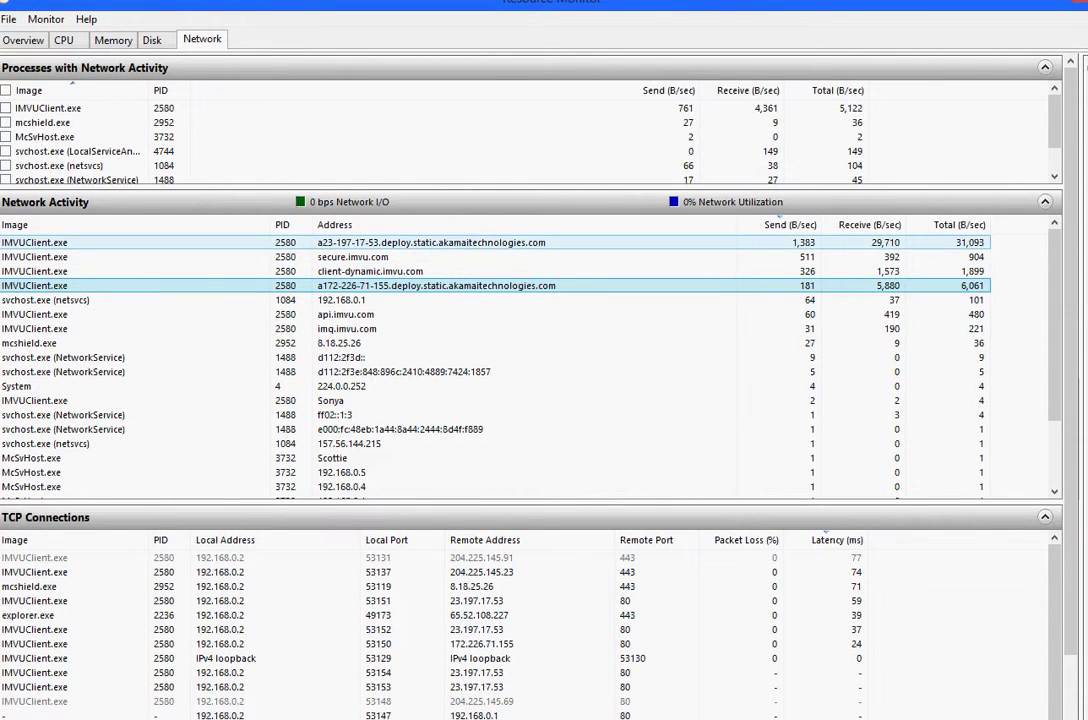
{"action": "left_click", "coordinate": [431, 242]}
{"action": "left_click", "coordinate": [436, 285]}
{"action": "left_click", "coordinate": [431, 242]}
{"action": "left_click", "coordinate": [353, 257]}
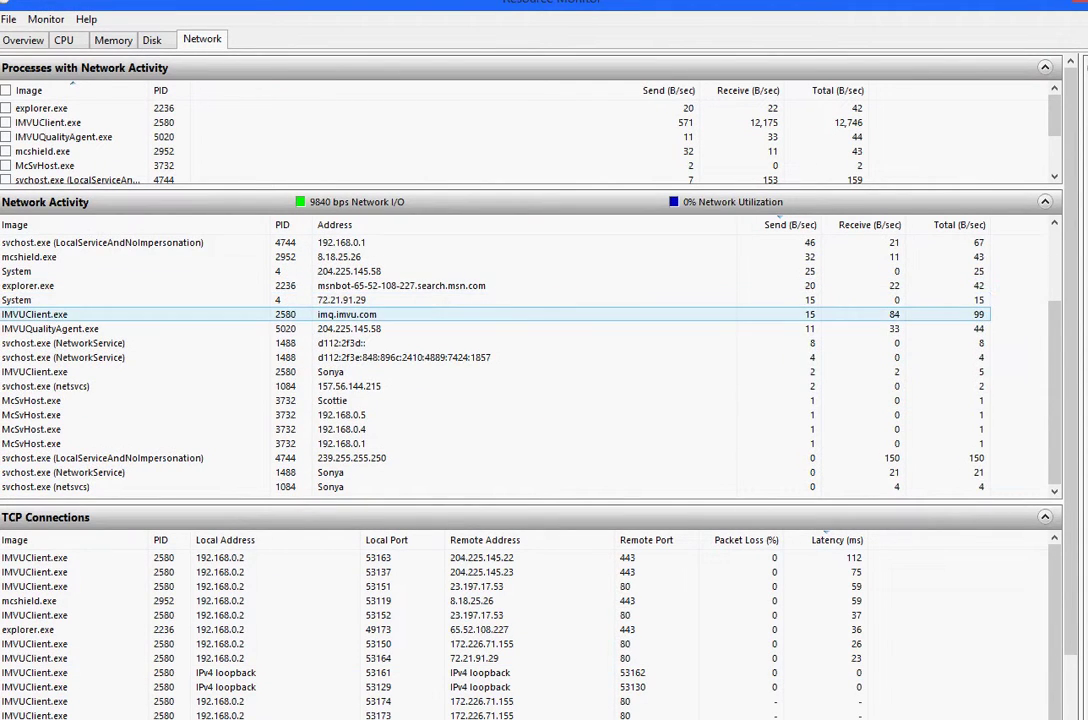
- Switch to the Command Prompt and run netstat -a -b -n -o to list all connections with their executables and PIDs
{"action": "key", "text": "alt+Tab"}
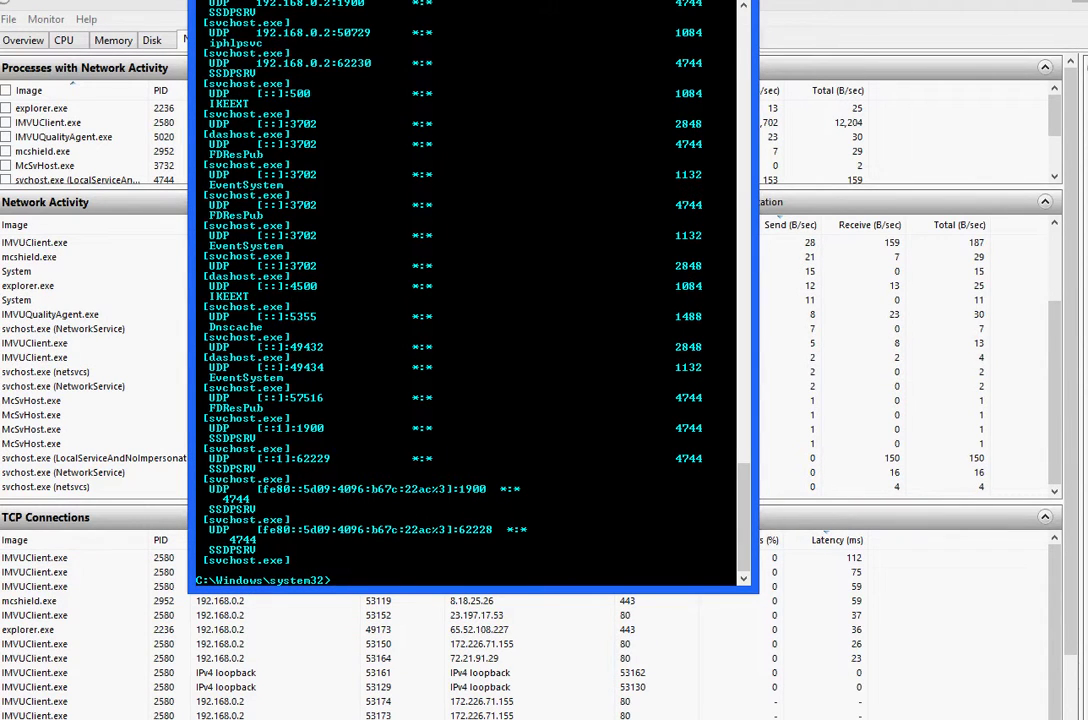
{"action": "type", "text": "netstat"}
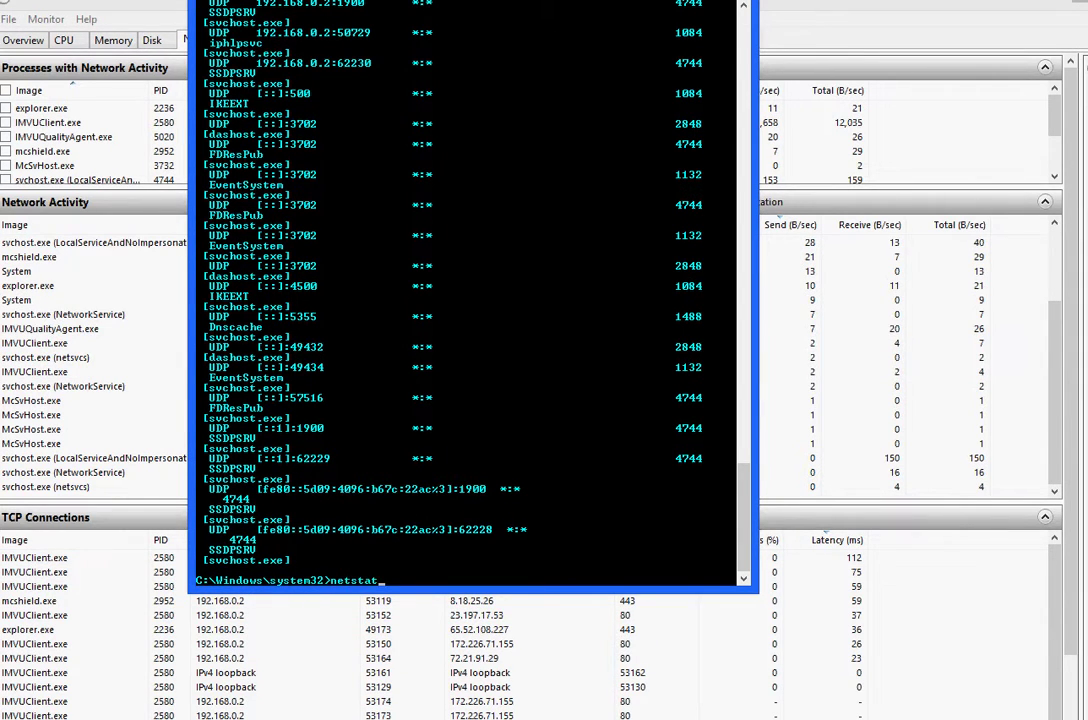
{"action": "type", "text": "-"}
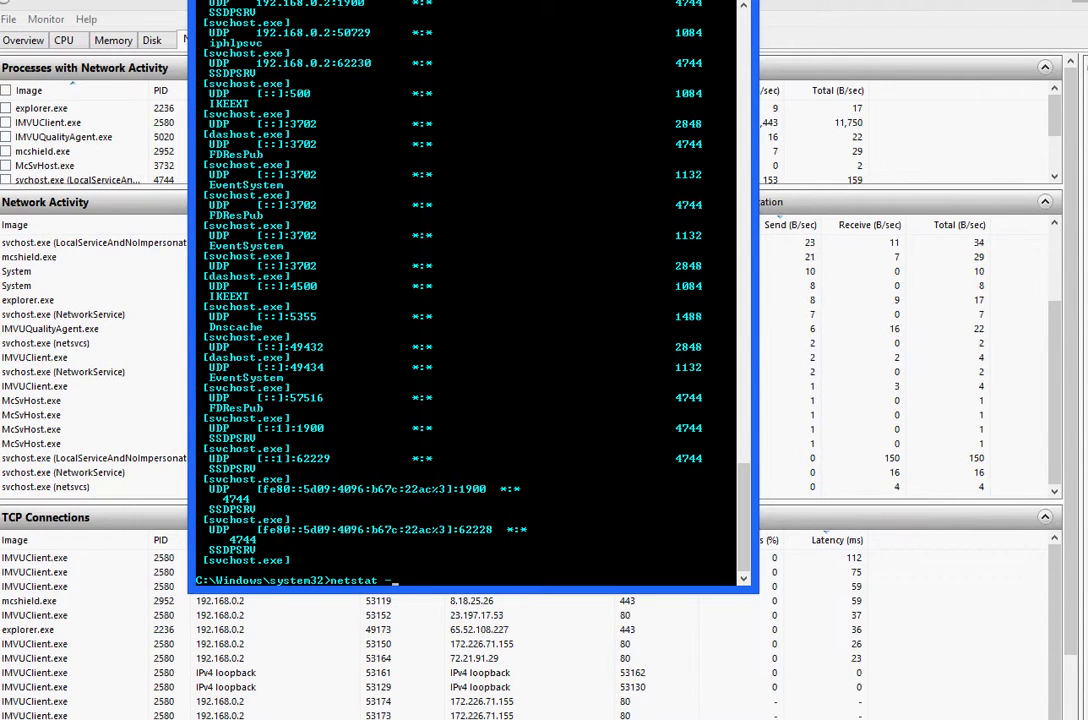
{"action": "type", "text": " a"}
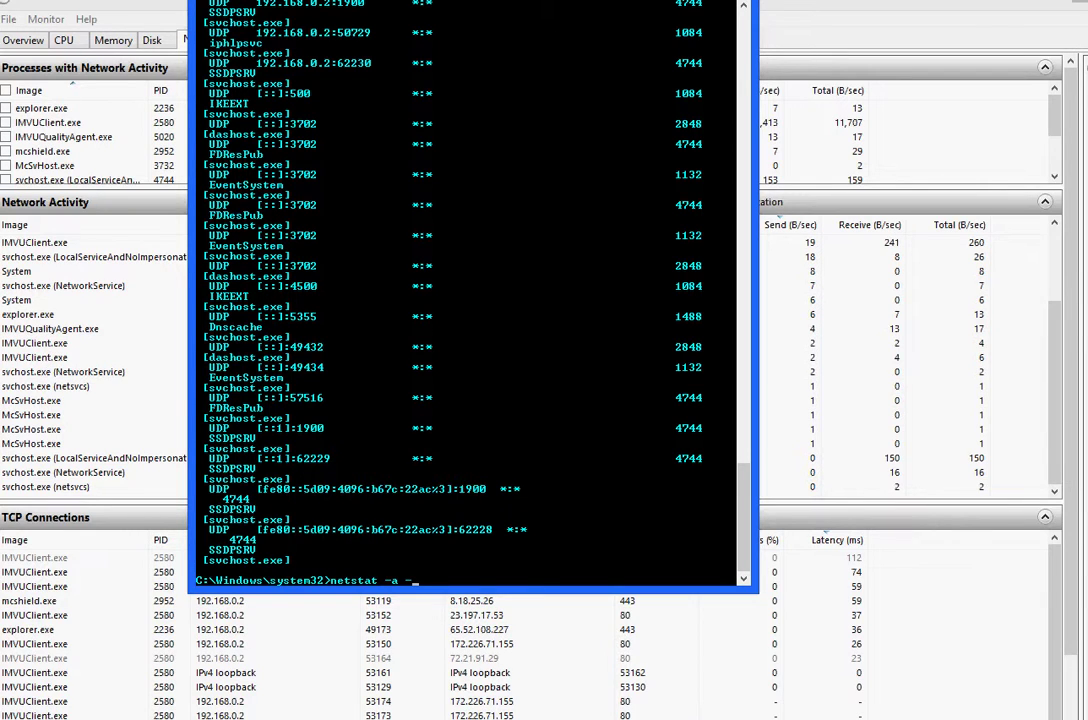
{"action": "type", "text": " -b -n"}
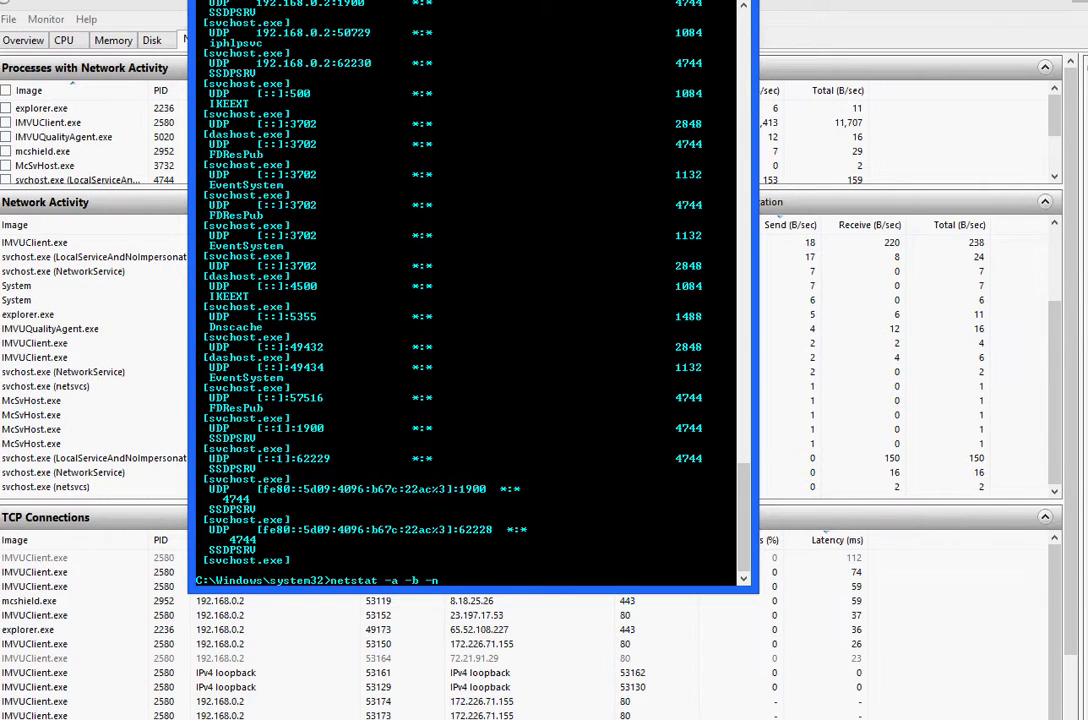
{"action": "type", "text": " -o"}
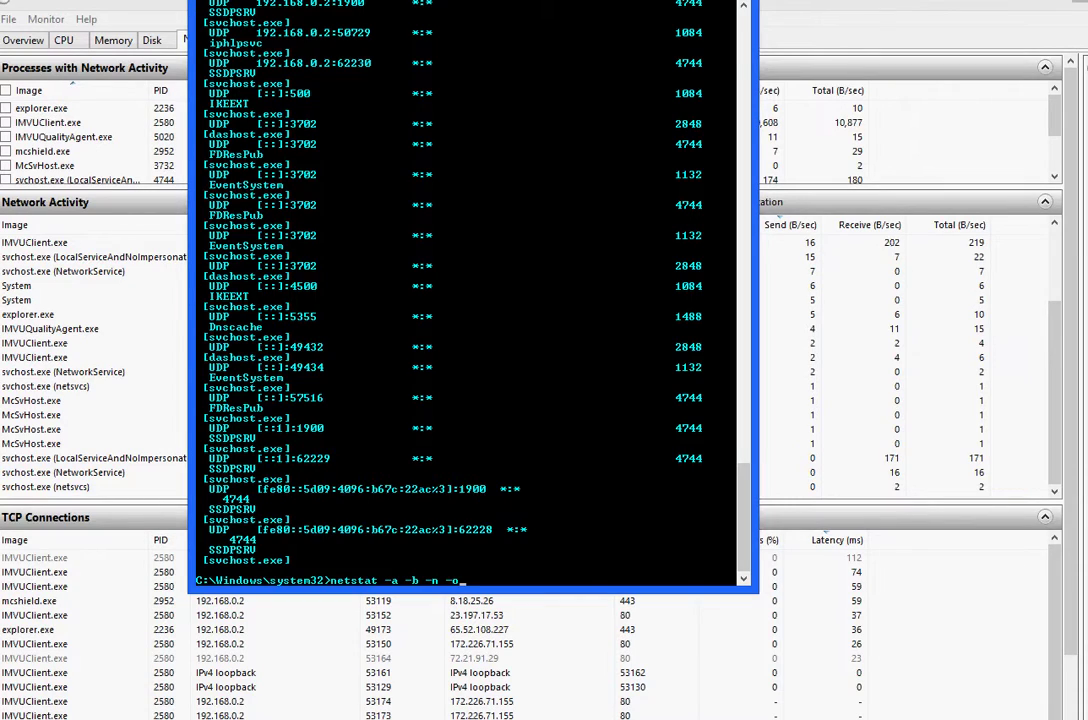
{"action": "key", "text": "Return"}
- Examine the netstat output from the UDP entries up to the start of the list and back, checking foreign addresses, states and processes
{"action": "scroll", "coordinate": [470, 290], "scroll_direction": "up", "scroll_amount": 4}
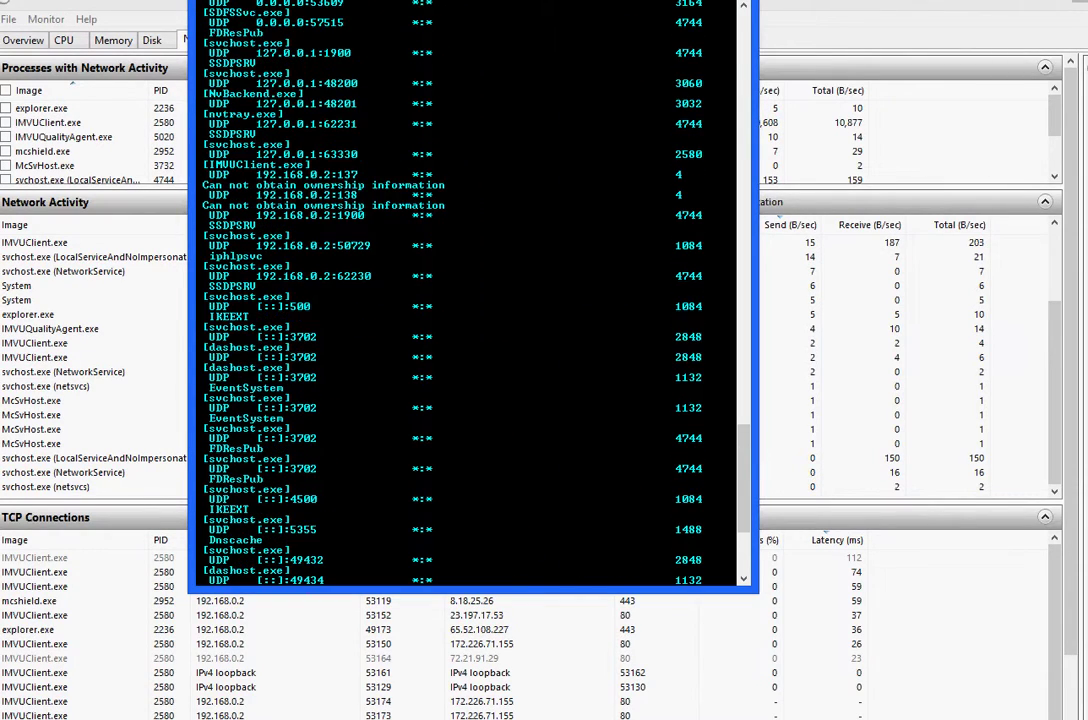
{"action": "scroll", "coordinate": [470, 290], "scroll_direction": "up", "scroll_amount": 15}
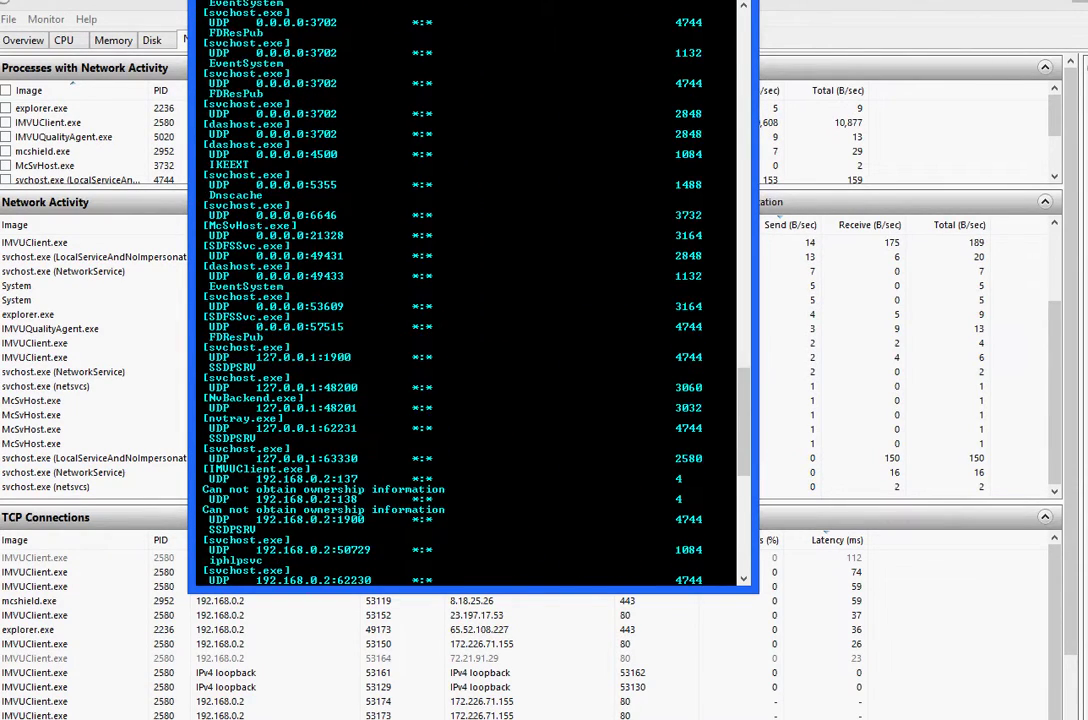
{"action": "scroll", "coordinate": [470, 290], "scroll_direction": "up", "scroll_amount": 4}
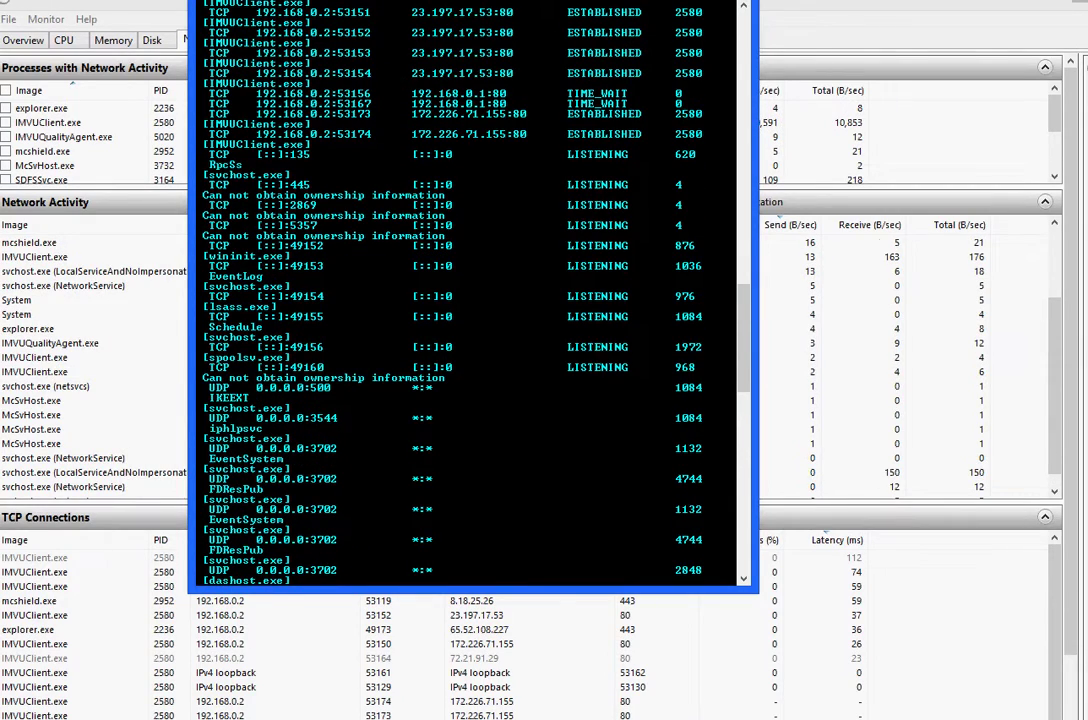
{"action": "scroll", "coordinate": [470, 290], "scroll_direction": "up", "scroll_amount": 5}
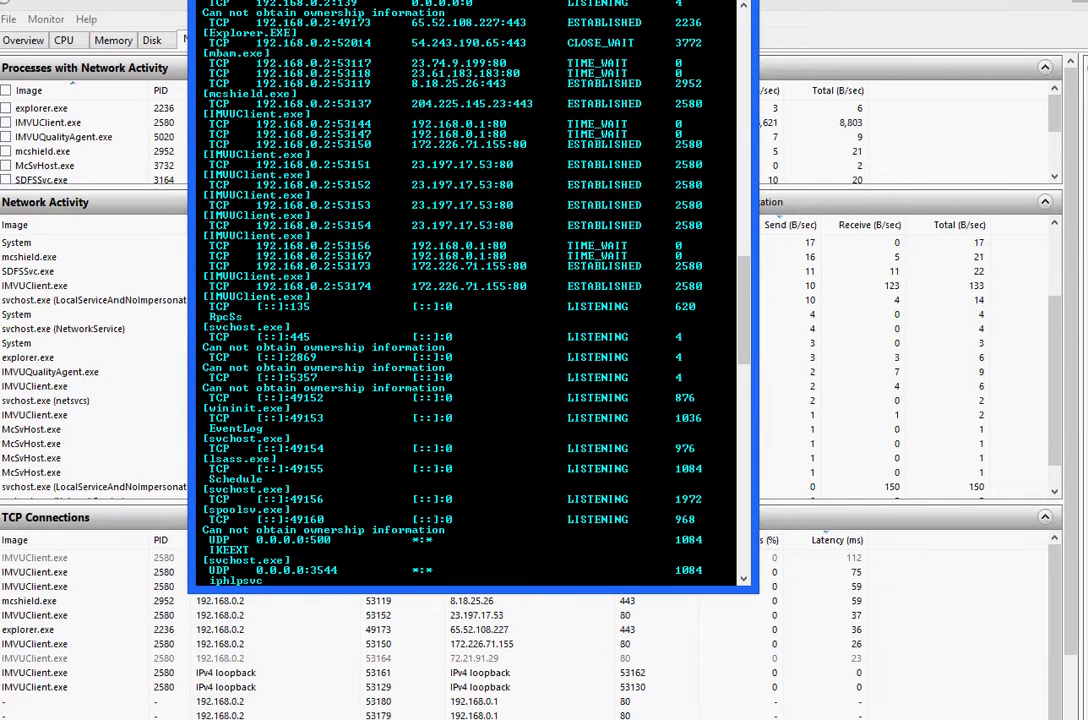
{"action": "scroll", "coordinate": [470, 290], "scroll_direction": "up", "scroll_amount": 2}
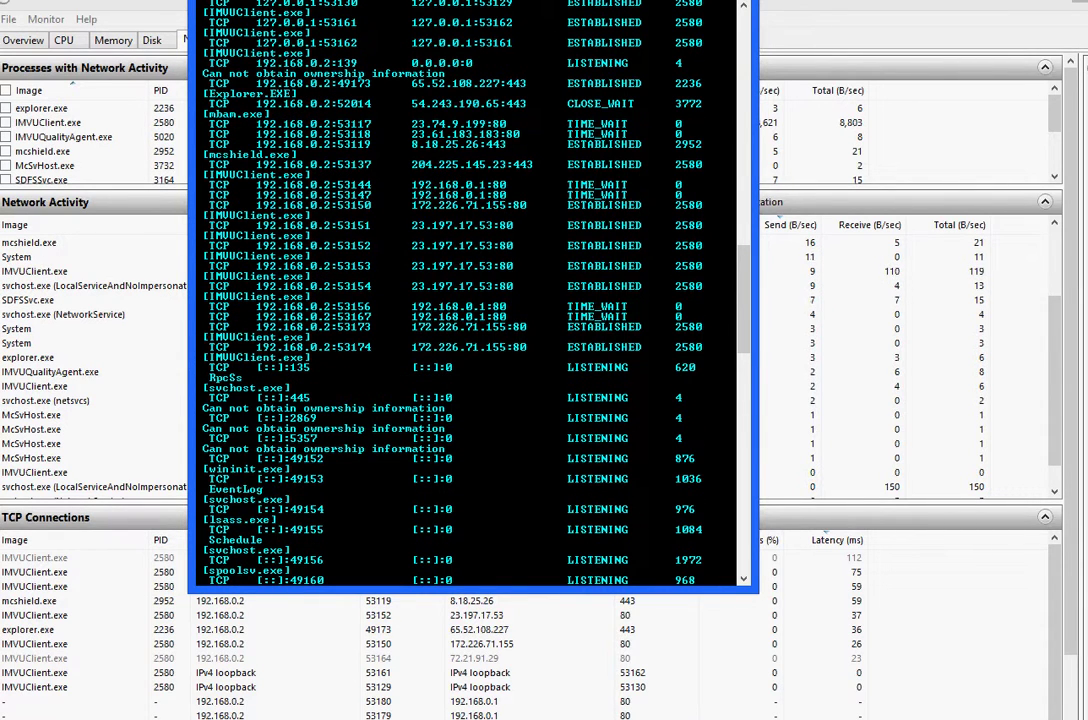
{"action": "scroll", "coordinate": [470, 290], "scroll_direction": "up", "scroll_amount": 3}
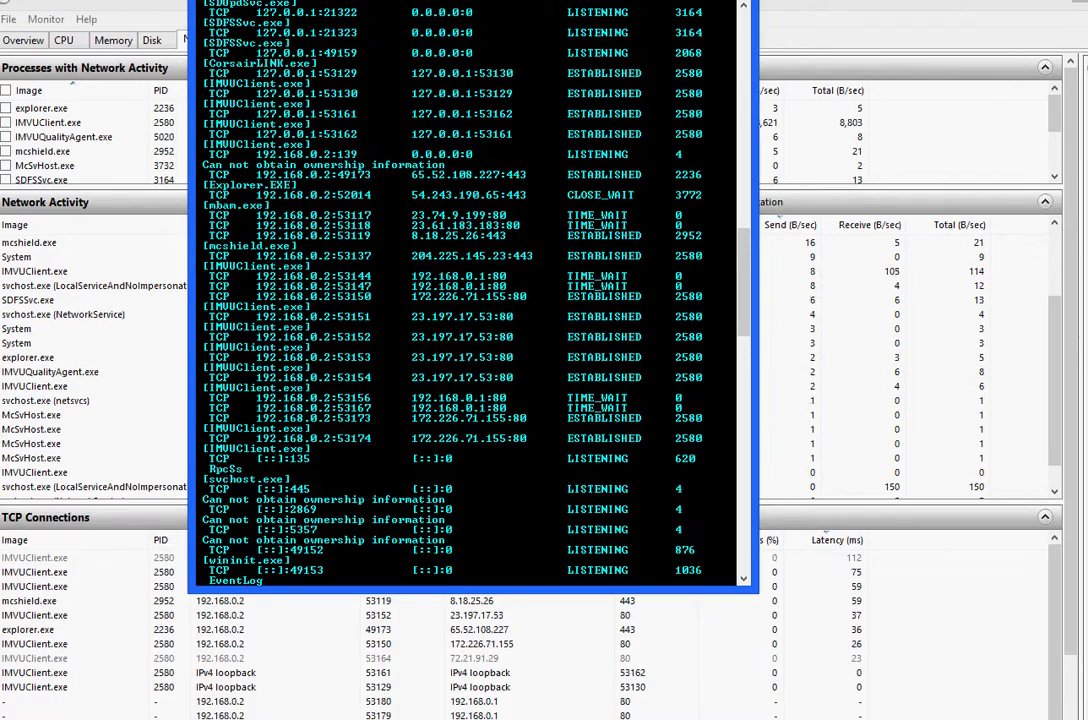
{"action": "scroll", "coordinate": [470, 290], "scroll_direction": "up", "scroll_amount": 6}
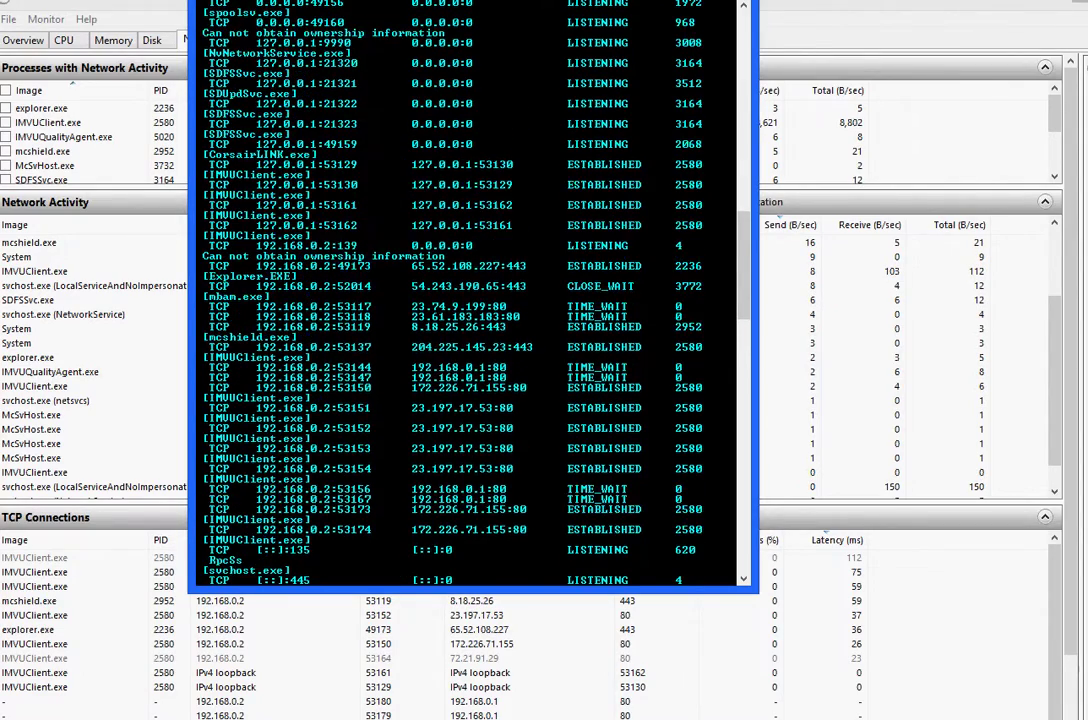
{"action": "scroll", "coordinate": [470, 290], "scroll_direction": "up", "scroll_amount": 2}
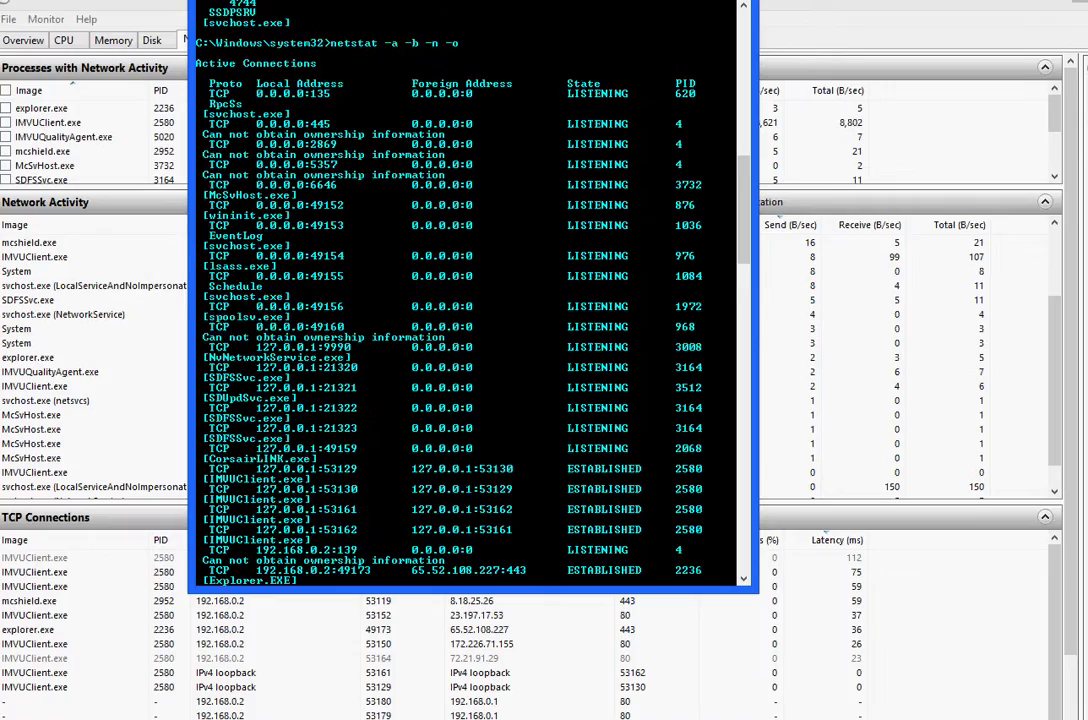
{"action": "scroll", "coordinate": [470, 290], "scroll_direction": "down", "scroll_amount": 2}
{"action": "scroll", "coordinate": [470, 290], "scroll_direction": "down", "scroll_amount": 7}
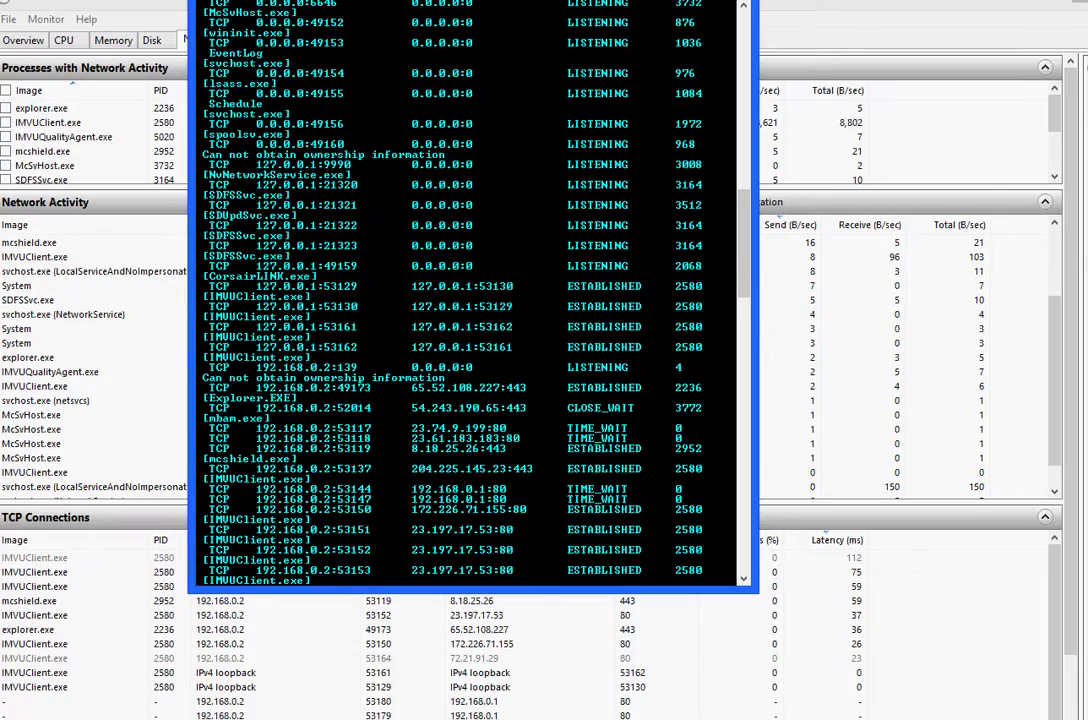
{"action": "scroll", "coordinate": [470, 290], "scroll_direction": "down", "scroll_amount": 19}
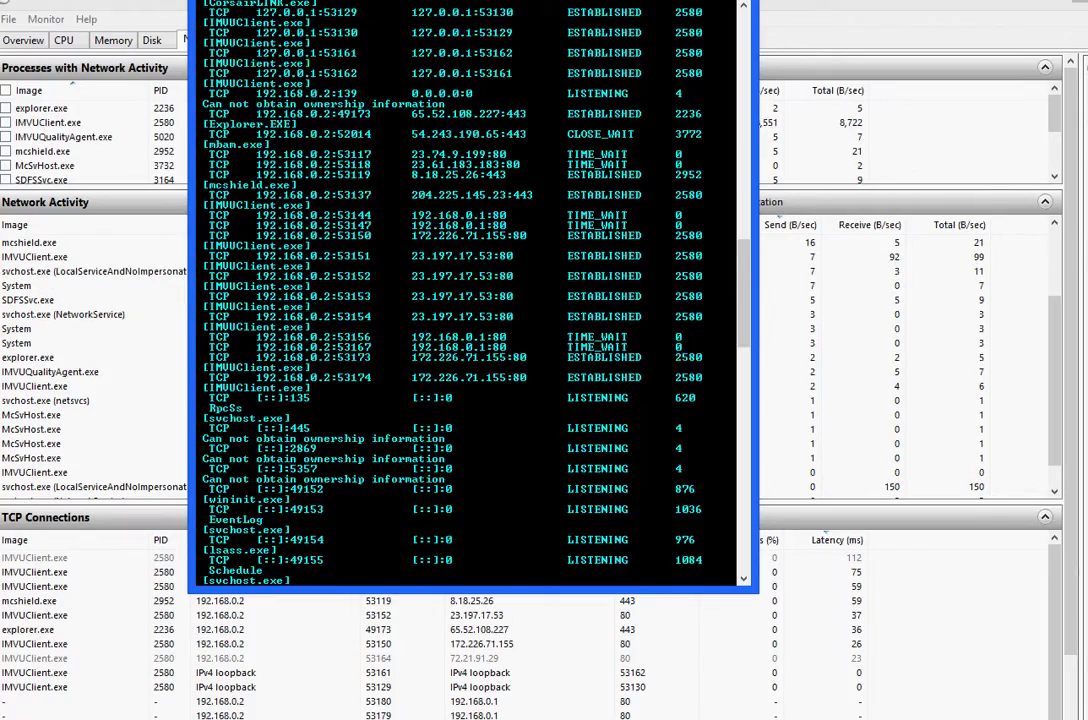
{"action": "scroll", "coordinate": [470, 290], "scroll_direction": "down", "scroll_amount": 20}
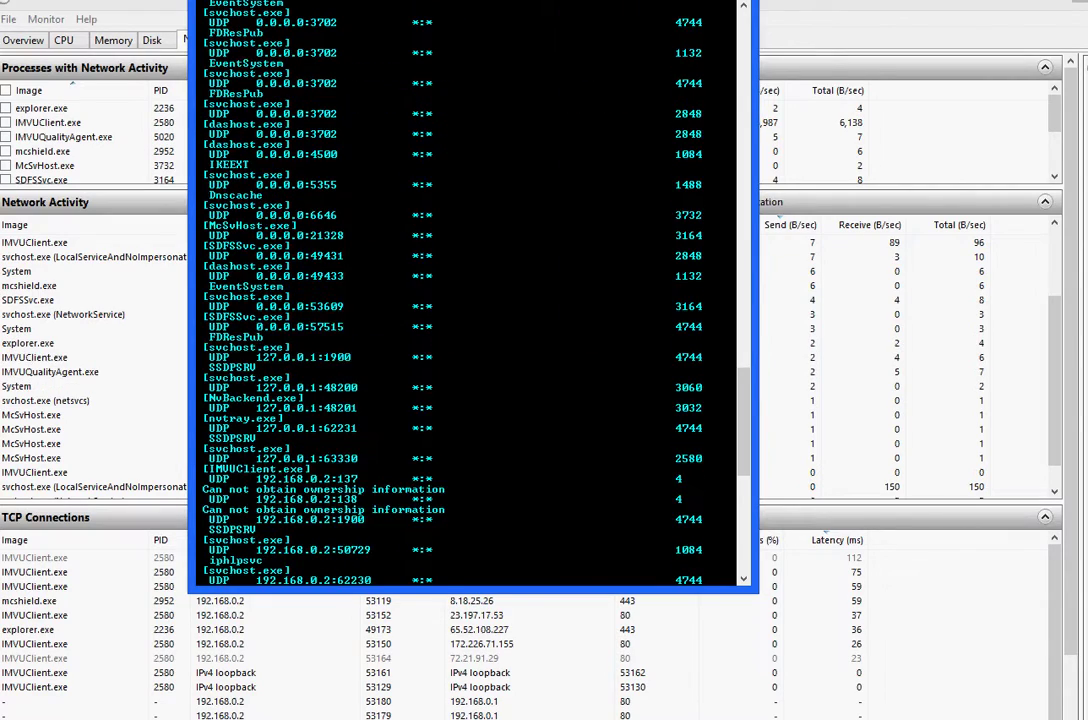
{"action": "scroll", "coordinate": [470, 290], "scroll_direction": "down", "scroll_amount": 7}
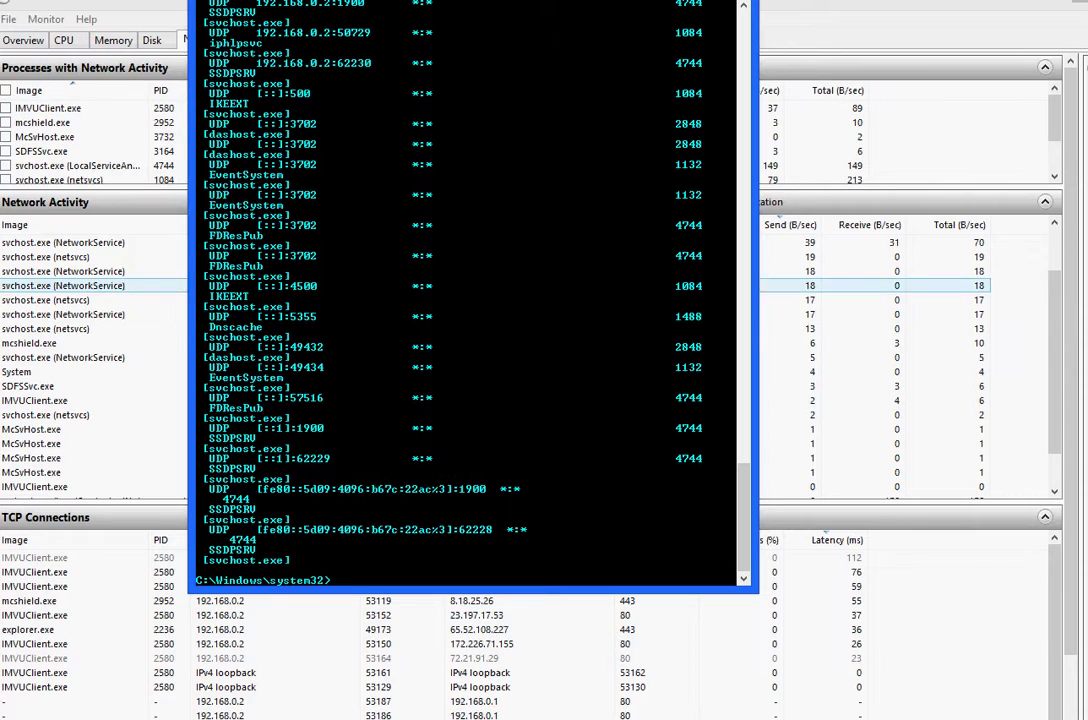
- Return to Resource Monitor and inspect the TCP Connections list plus the data.hackerwatch.org and d112:2f3d:: entries in Network Activity
{"action": "left_click", "coordinate": [433, 701]}
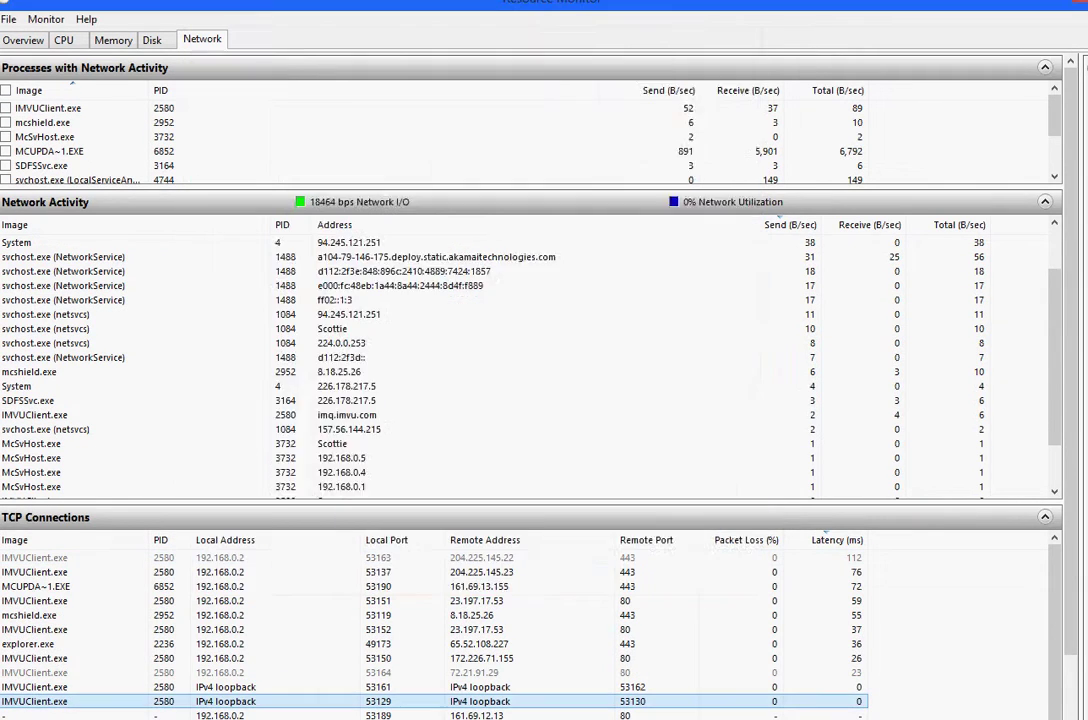
{"action": "scroll", "coordinate": [530, 400], "scroll_direction": "down", "scroll_amount": 3}
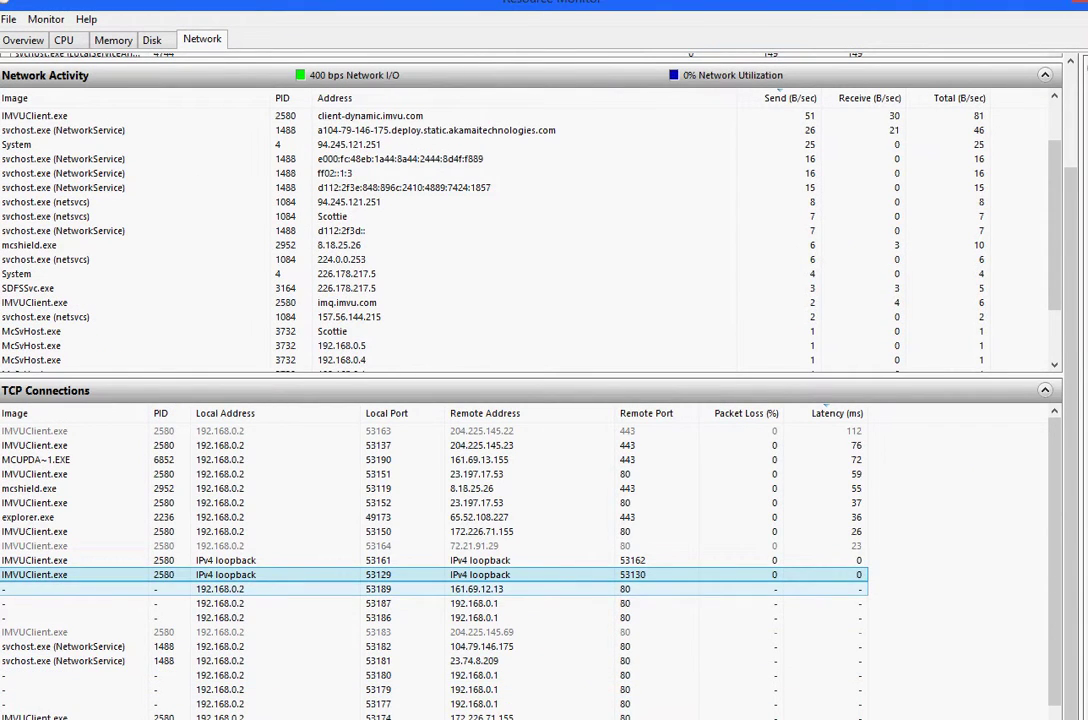
{"action": "left_click", "coordinate": [433, 546]}
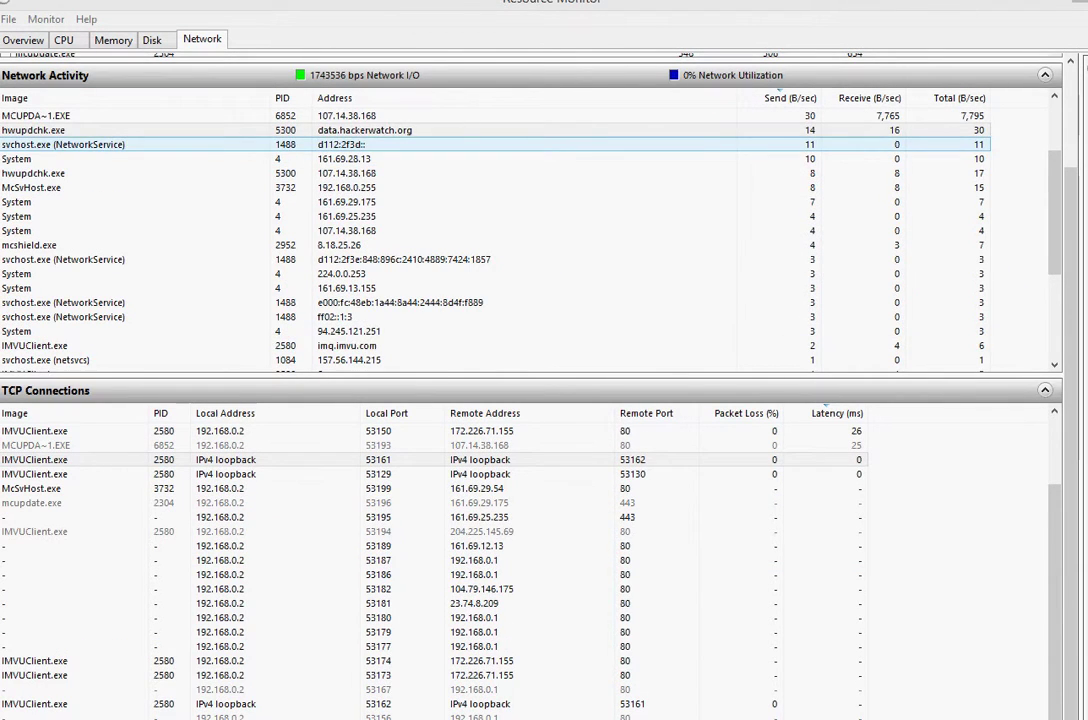
{"action": "left_click", "coordinate": [370, 130]}
{"action": "left_click", "coordinate": [365, 144]}
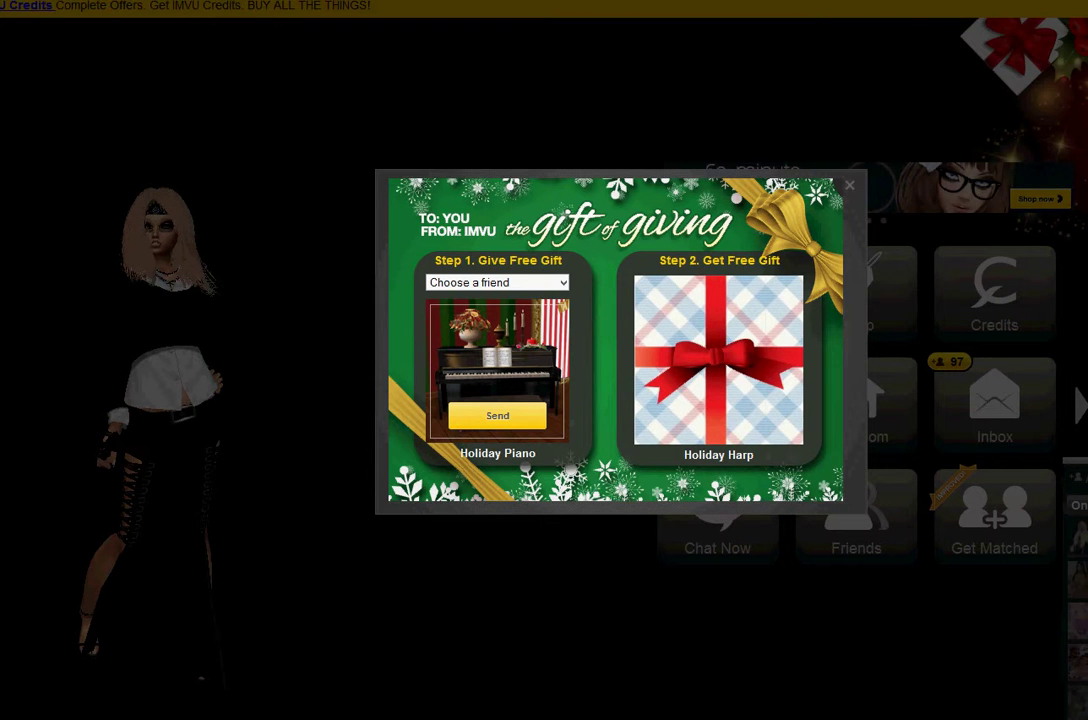
- In the IMVU client, send the free Holiday Piano gift to the third friend in the list
{"action": "left_click", "coordinate": [497, 282]}
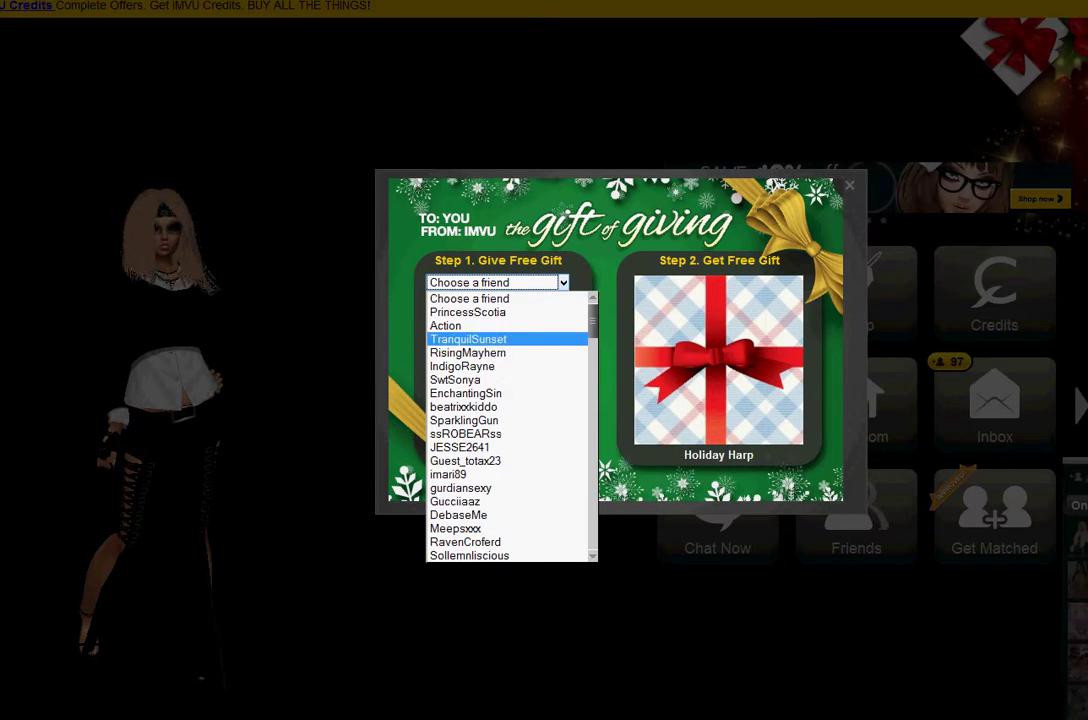
{"action": "left_click", "coordinate": [468, 339]}
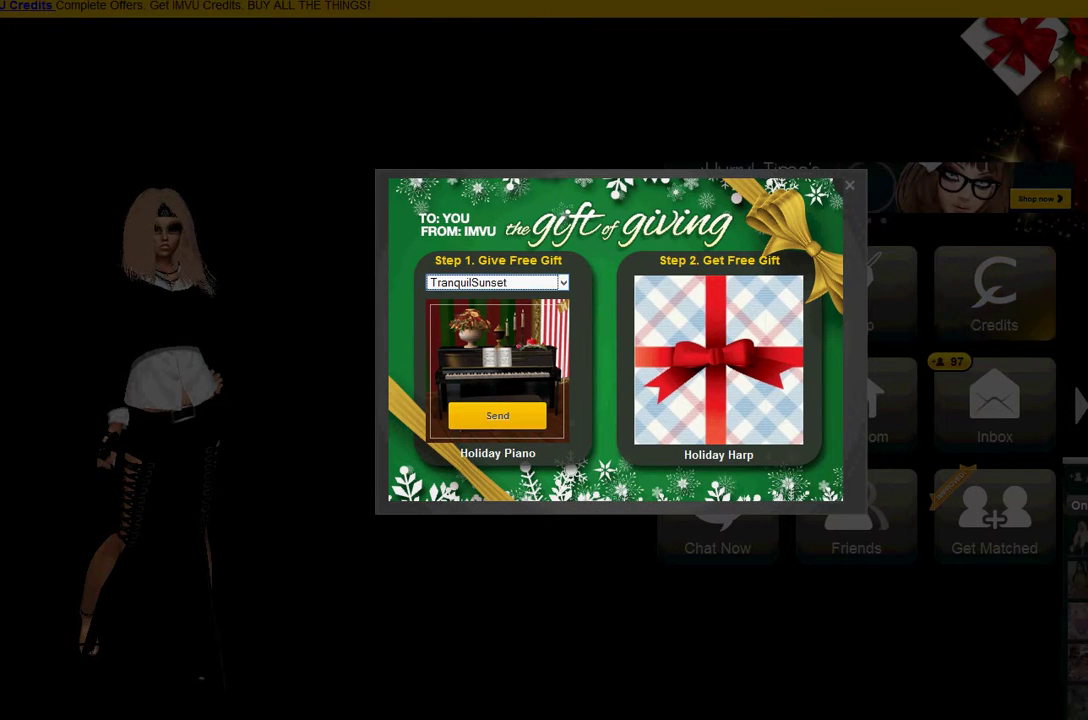
{"action": "left_click", "coordinate": [497, 415]}
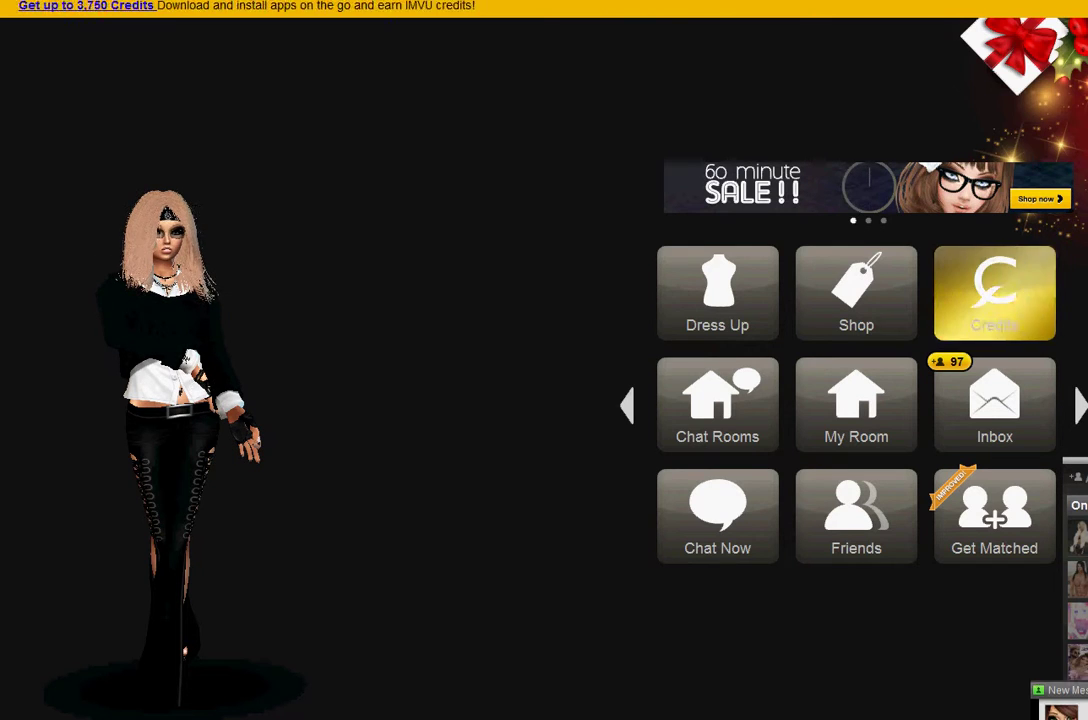
- Switch to the Command Prompt, run netstat -a -o -n -b and examine the TCP connections' foreign addresses, states and processes
{"action": "key", "text": "alt+Tab"}
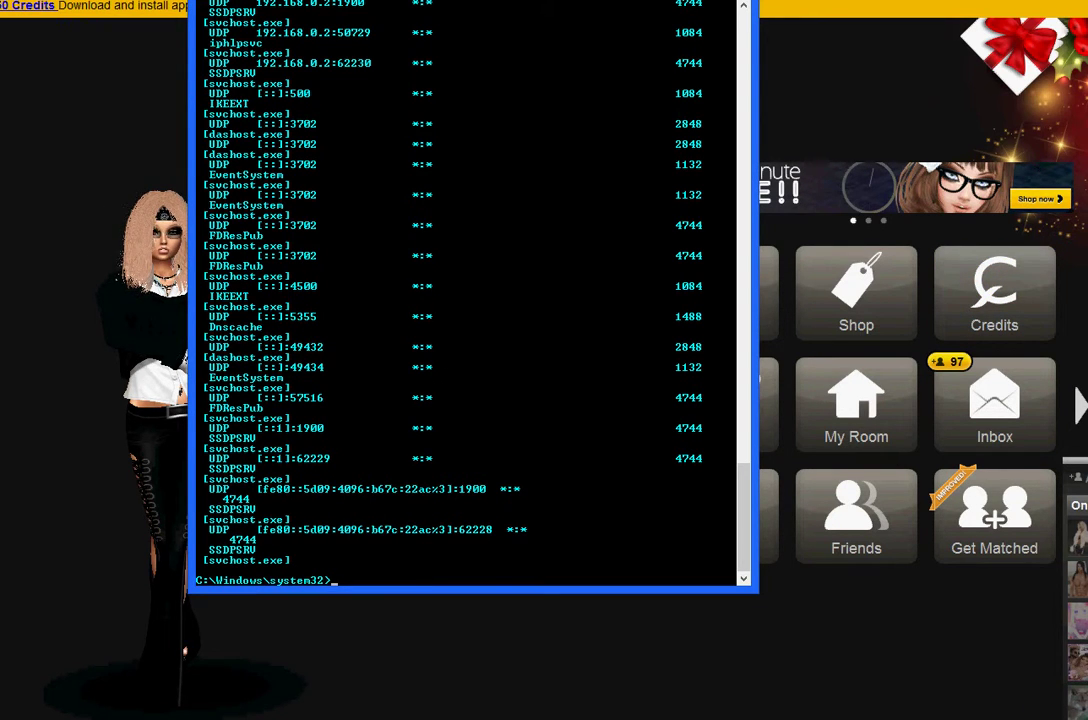
{"action": "type", "text": "net"}
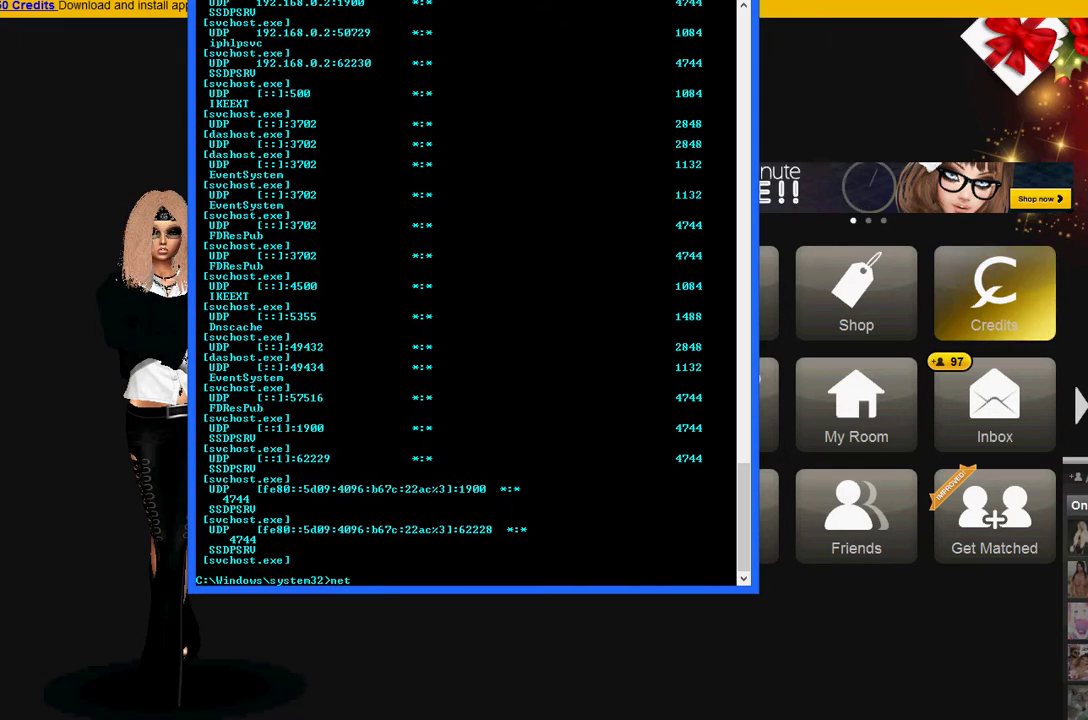
{"action": "type", "text": "stat"}
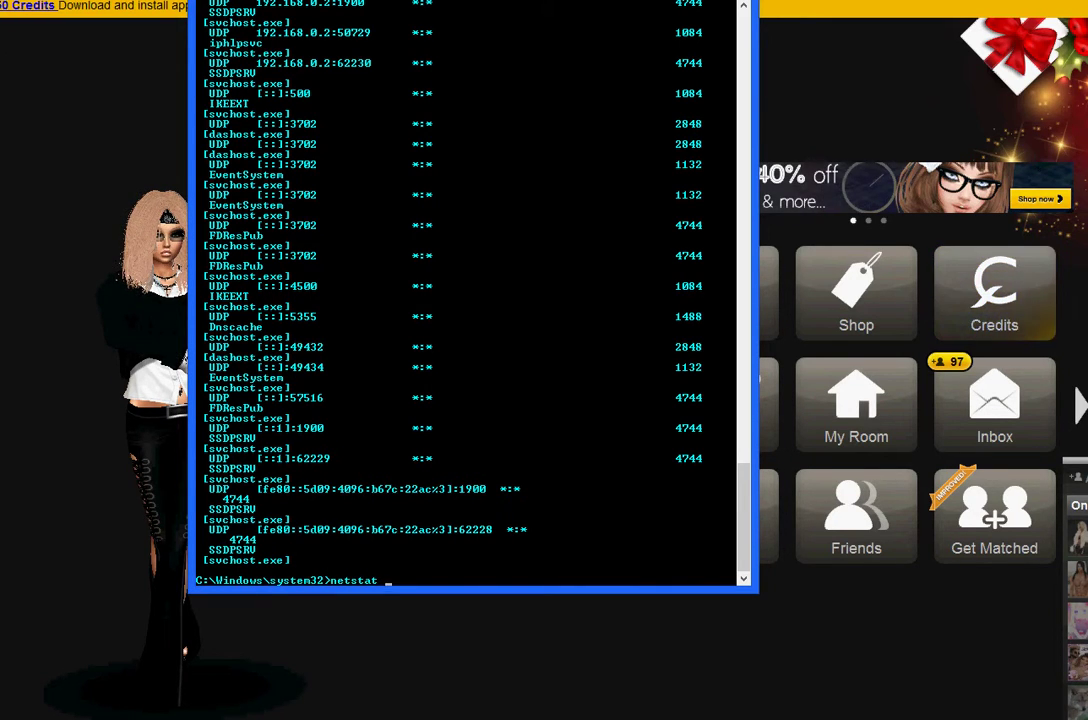
{"action": "type", "text": " -a -o -n -b"}
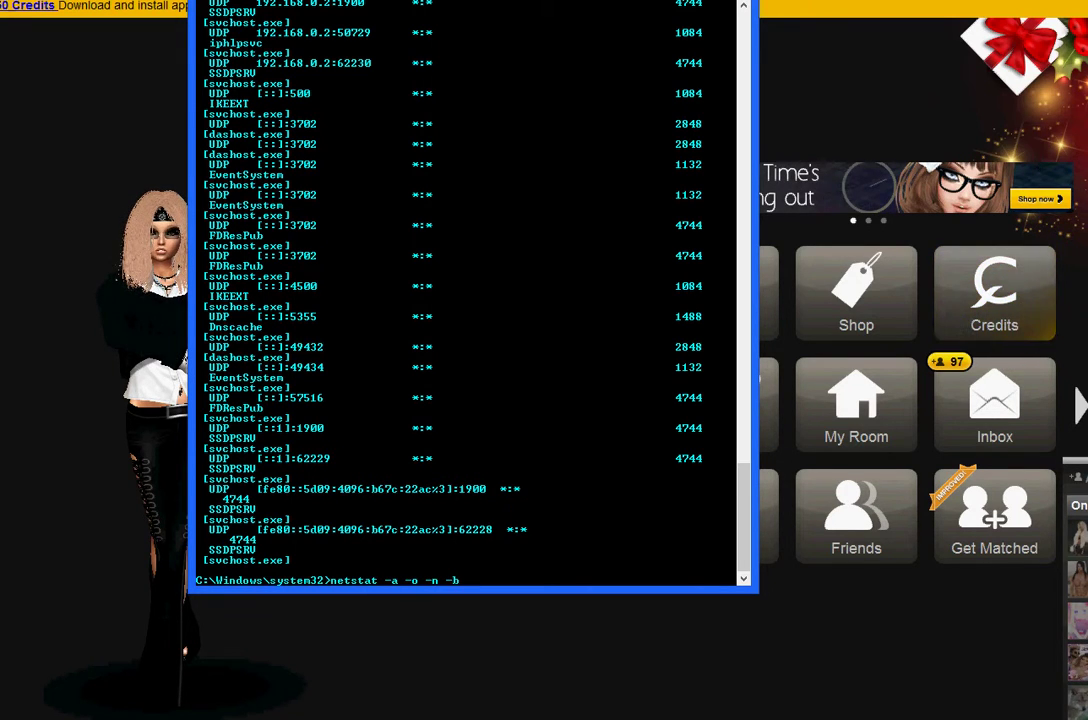
{"action": "key", "text": "Return"}
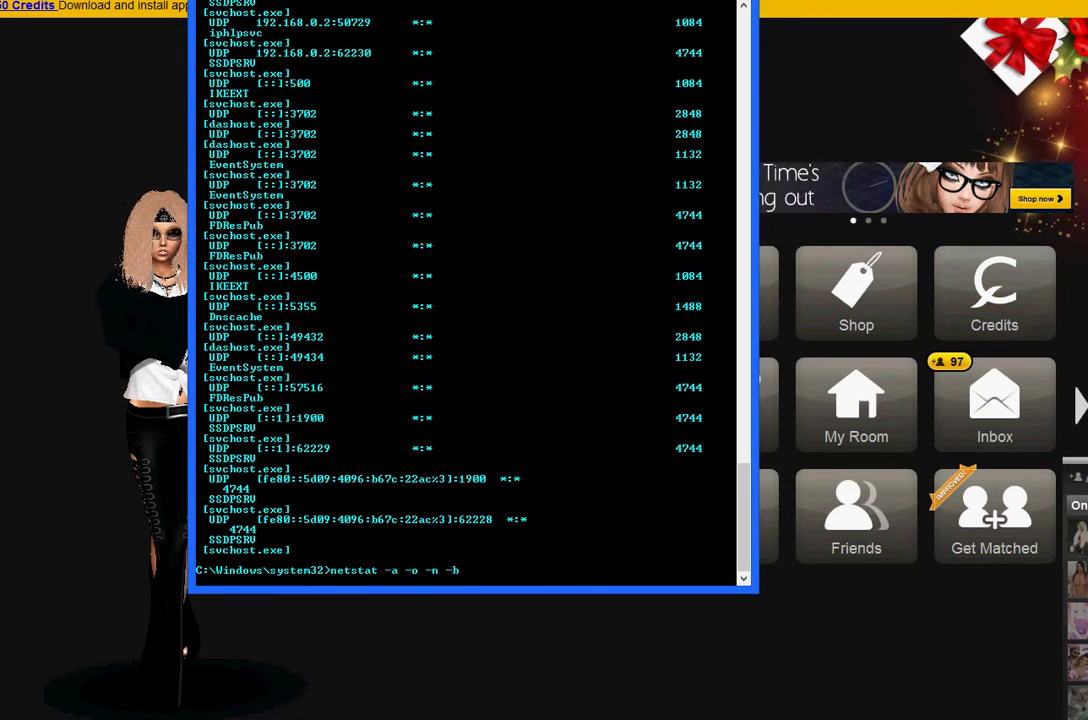
{"action": "scroll", "coordinate": [465, 290], "scroll_direction": "up", "scroll_amount": 7}
{"action": "scroll", "coordinate": [470, 290], "scroll_direction": "up", "scroll_amount": 20}
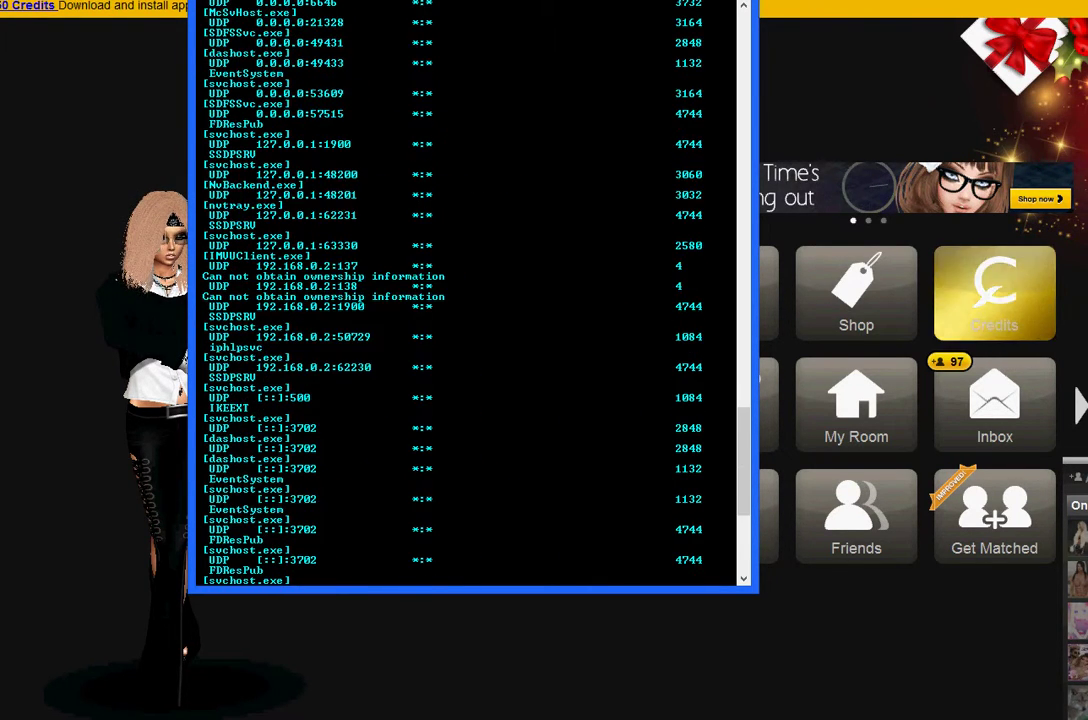
{"action": "scroll", "coordinate": [470, 290], "scroll_direction": "up", "scroll_amount": 7}
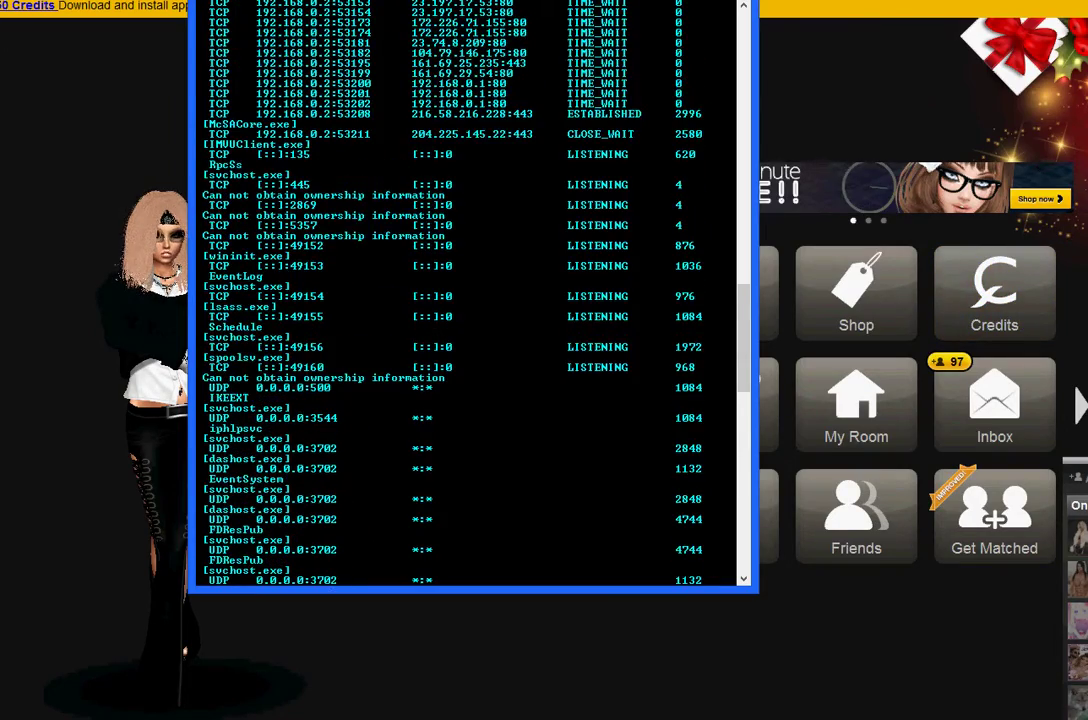
{"action": "scroll", "coordinate": [470, 290], "scroll_direction": "up", "scroll_amount": 3}
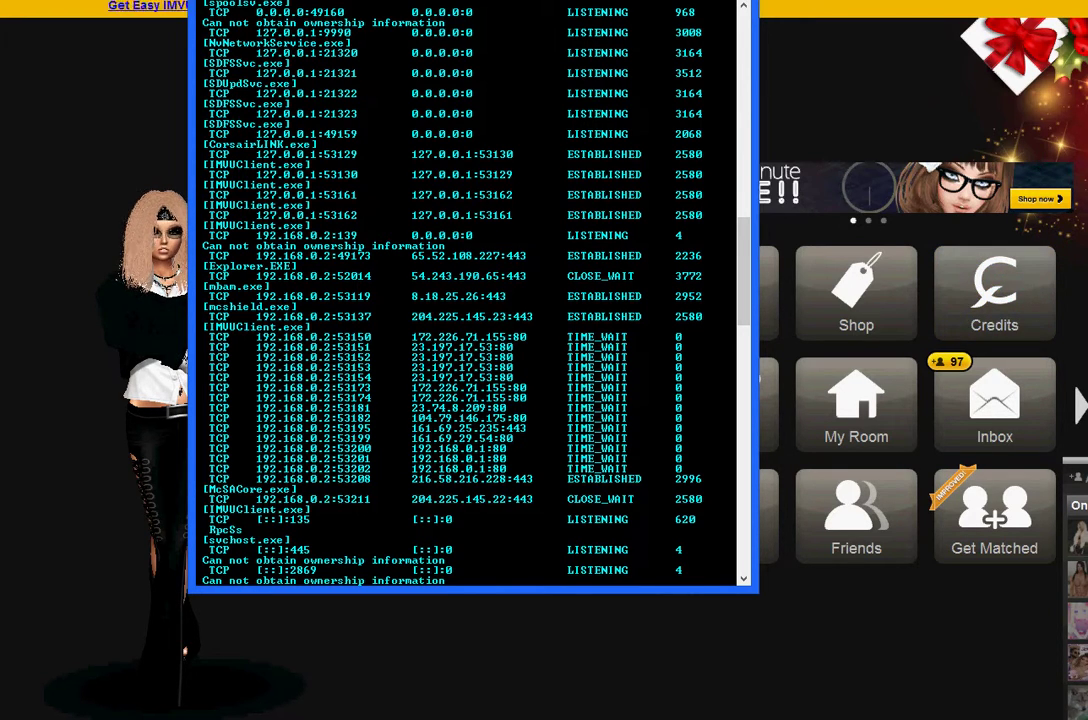
{"action": "scroll", "coordinate": [473, 290], "scroll_direction": "up", "scroll_amount": 1}
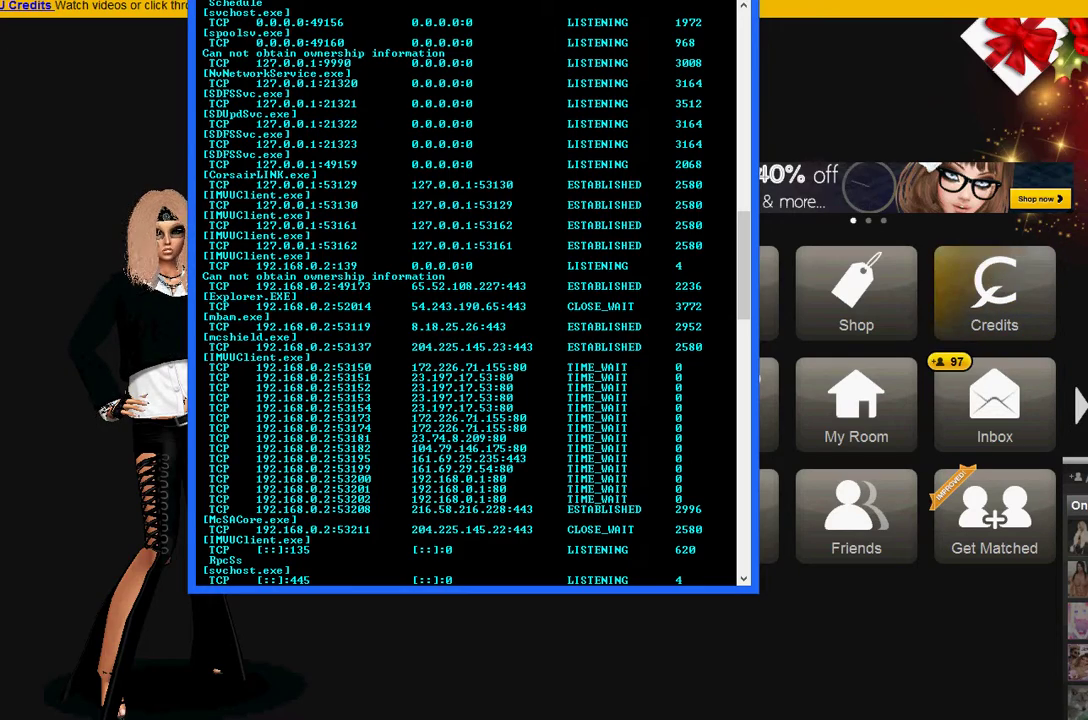
{"action": "scroll", "coordinate": [465, 293], "scroll_direction": "down", "scroll_amount": 4}
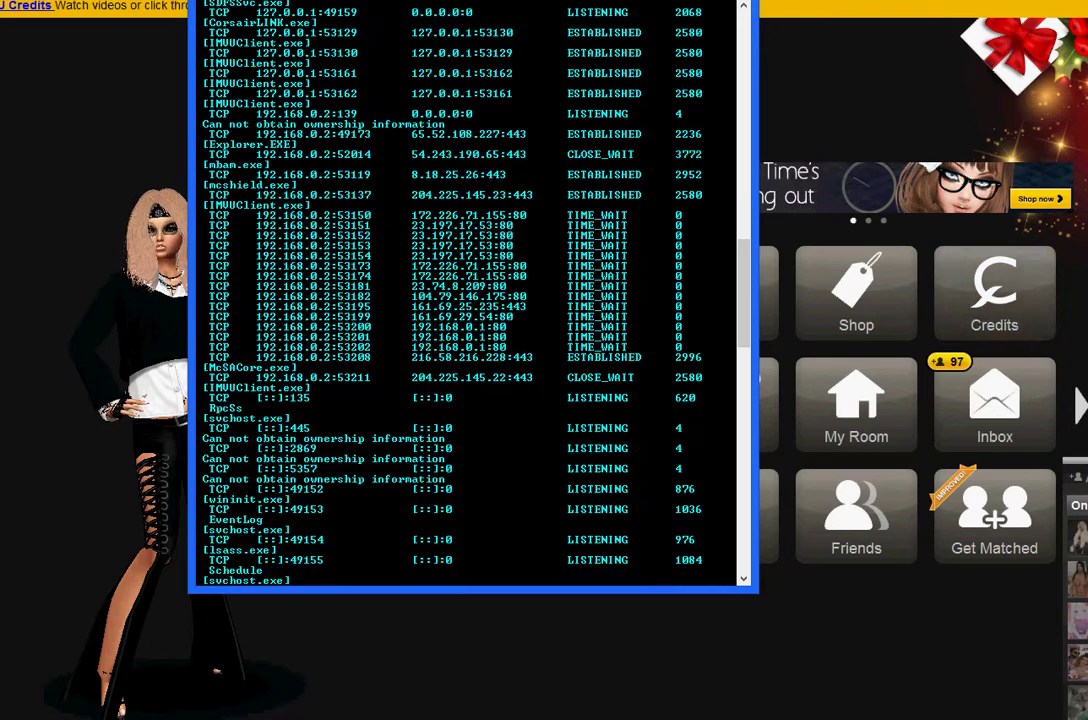
- Review the latest netstat output from its first listening TCP entries down through the IMVUClient.exe connections
{"action": "scroll", "coordinate": [465, 293], "scroll_direction": "up", "scroll_amount": 12}
{"action": "scroll", "coordinate": [472, 295], "scroll_direction": "up", "scroll_amount": 9}
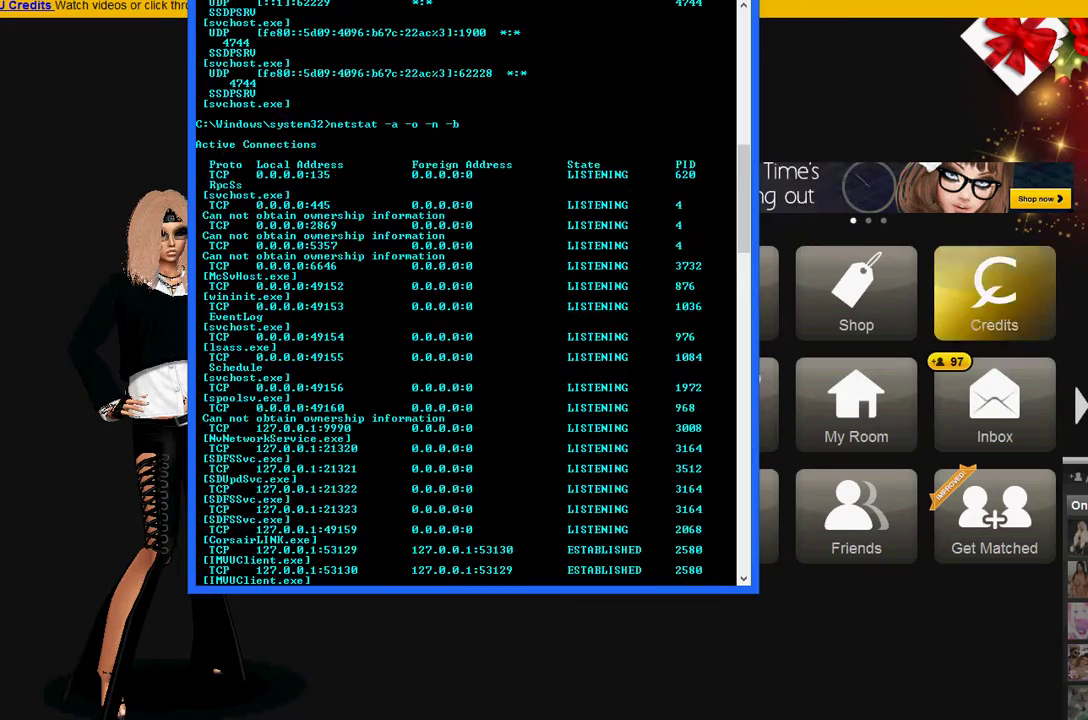
{"action": "scroll", "coordinate": [472, 295], "scroll_direction": "down", "scroll_amount": 15}
{"action": "scroll", "coordinate": [472, 295], "scroll_direction": "down", "scroll_amount": 3}
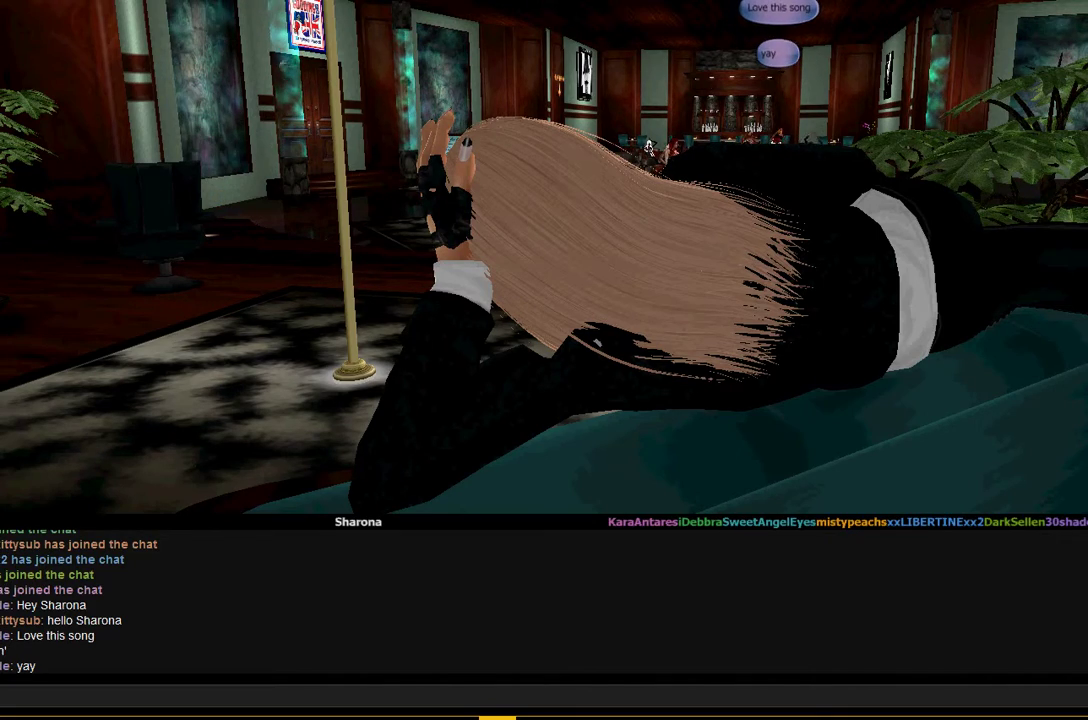
- Switch from the IMVU chat room to the Command Prompt and run netstat -a -o -n -b again
{"action": "left_click", "coordinate": [343, 712]}
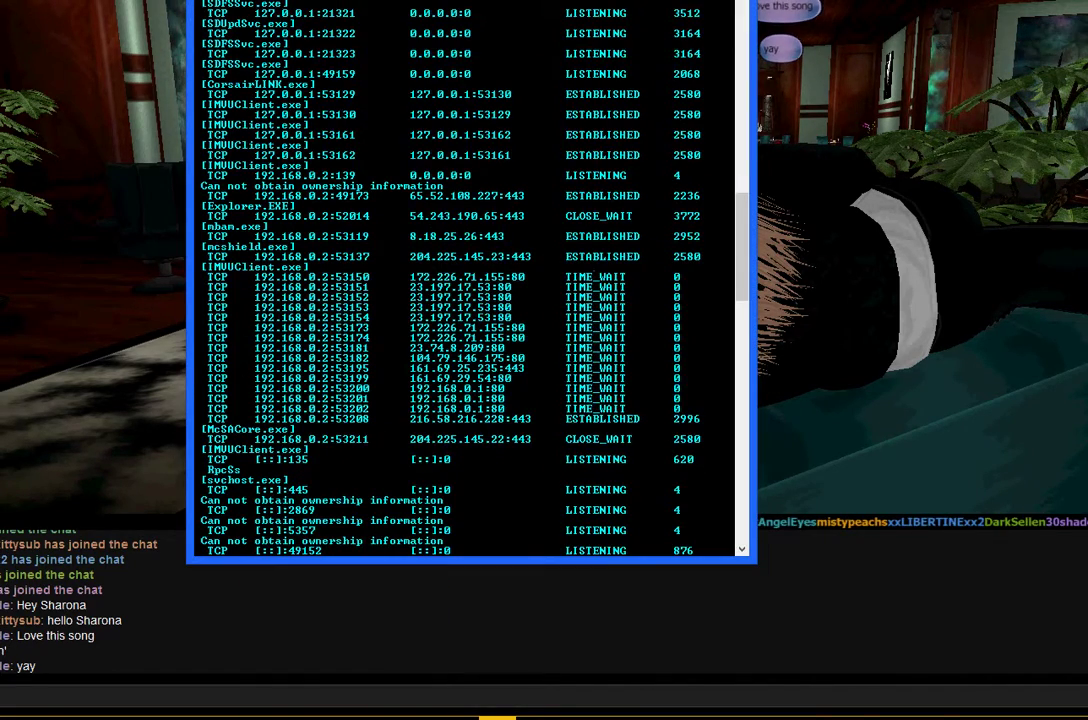
{"action": "scroll", "coordinate": [470, 280], "scroll_direction": "down", "scroll_amount": 20}
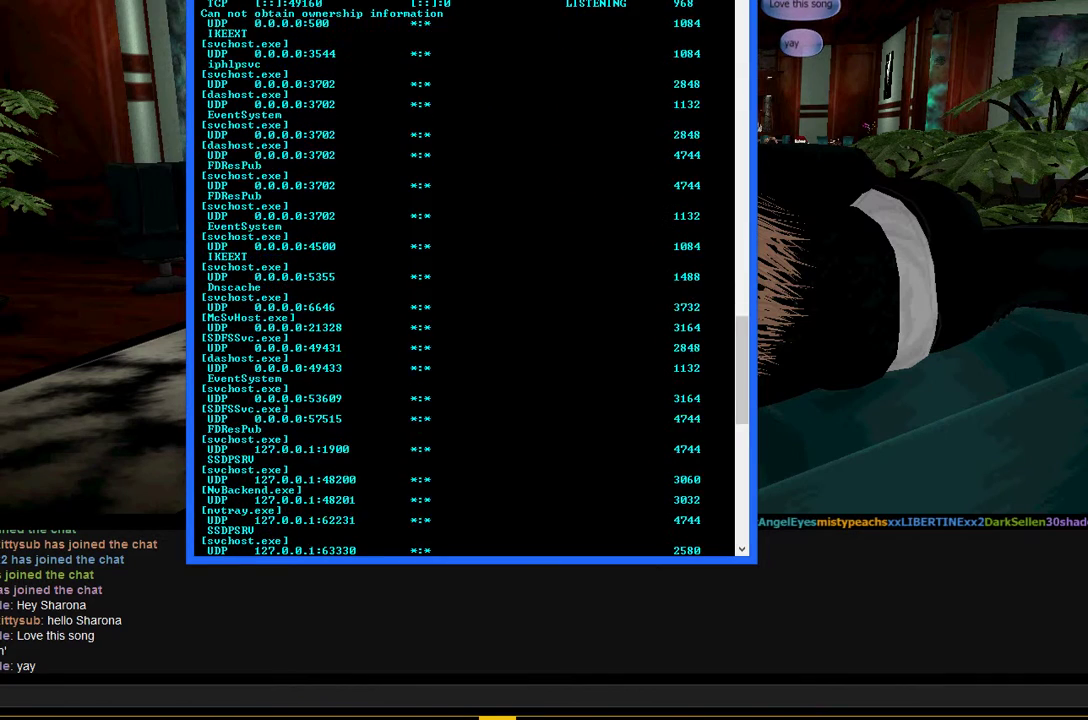
{"action": "scroll", "coordinate": [470, 280], "scroll_direction": "down", "scroll_amount": 12}
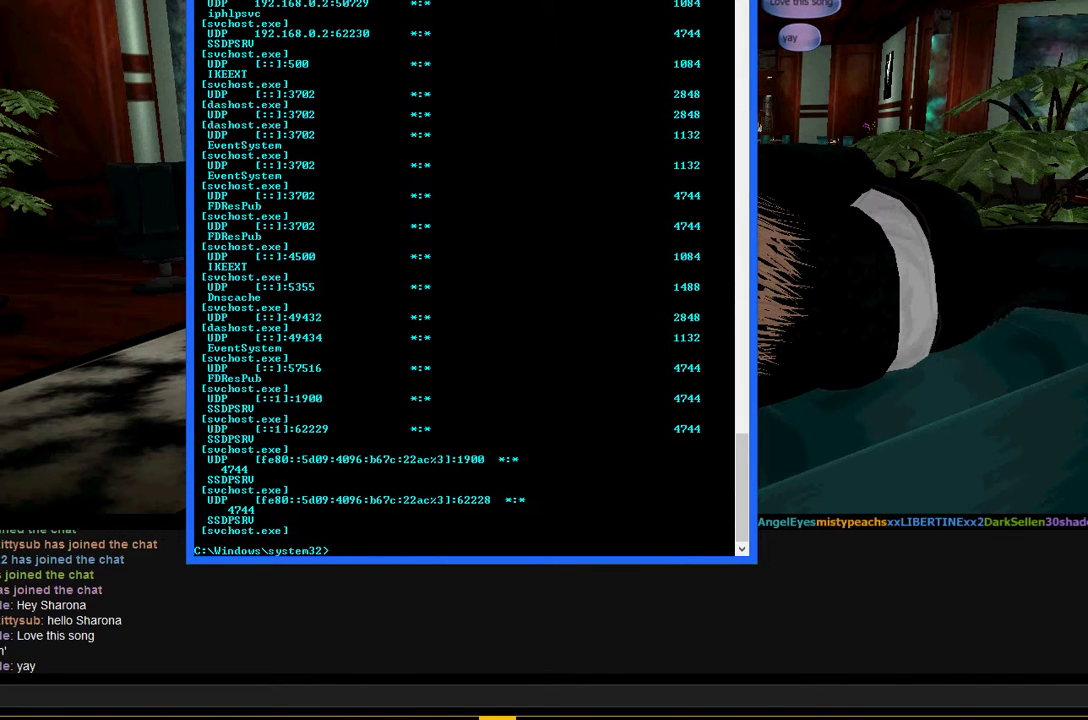
{"action": "type", "text": "nets"}
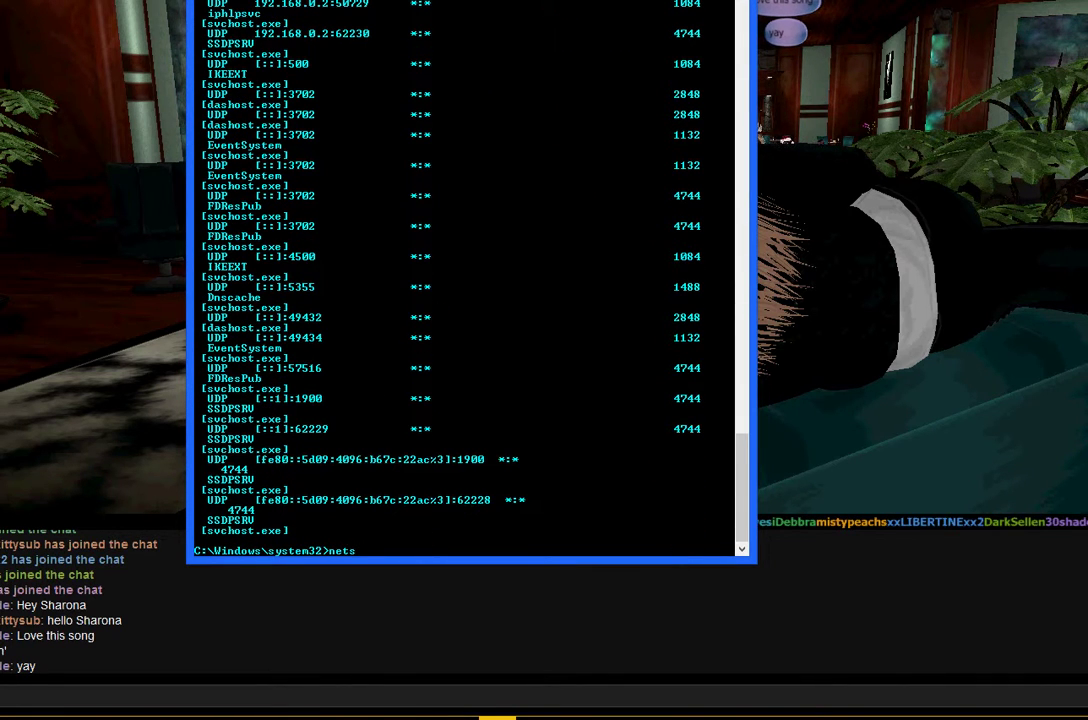
{"action": "type", "text": "tat"}
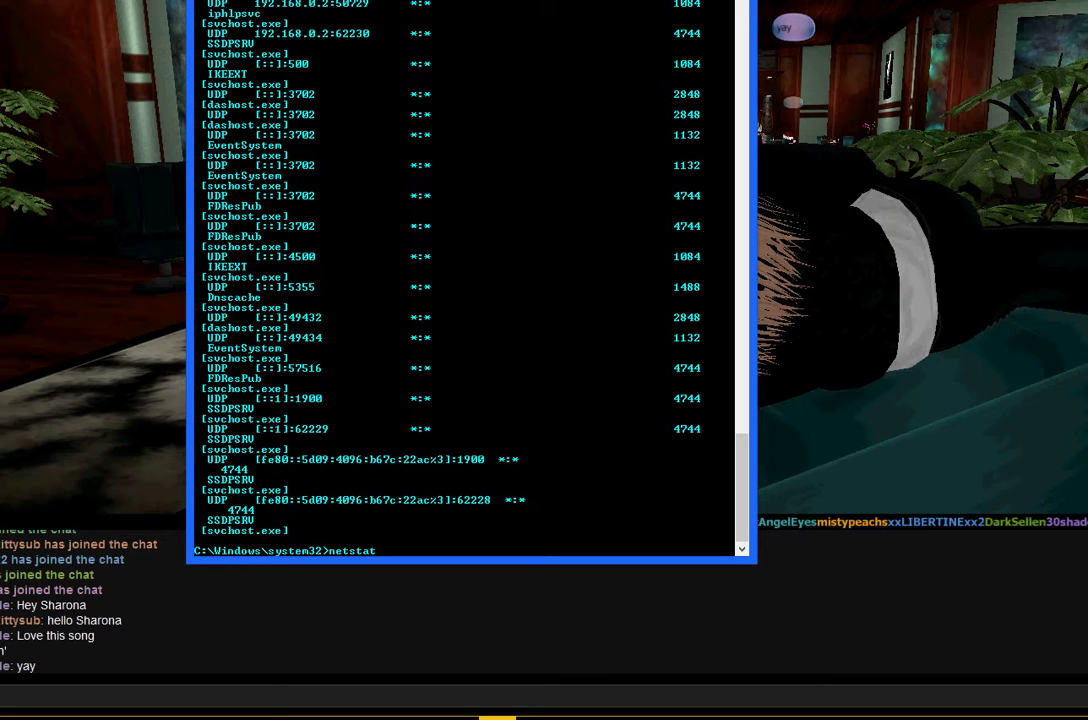
{"action": "type", "text": " -a -o"}
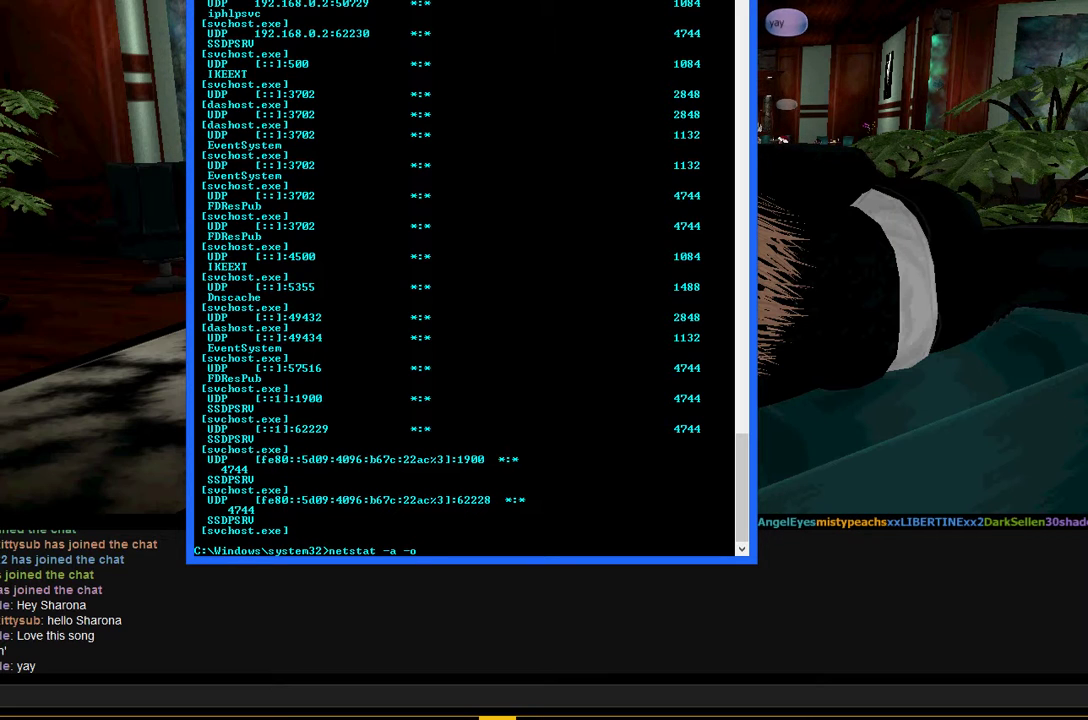
{"action": "type", "text": " -n -b"}
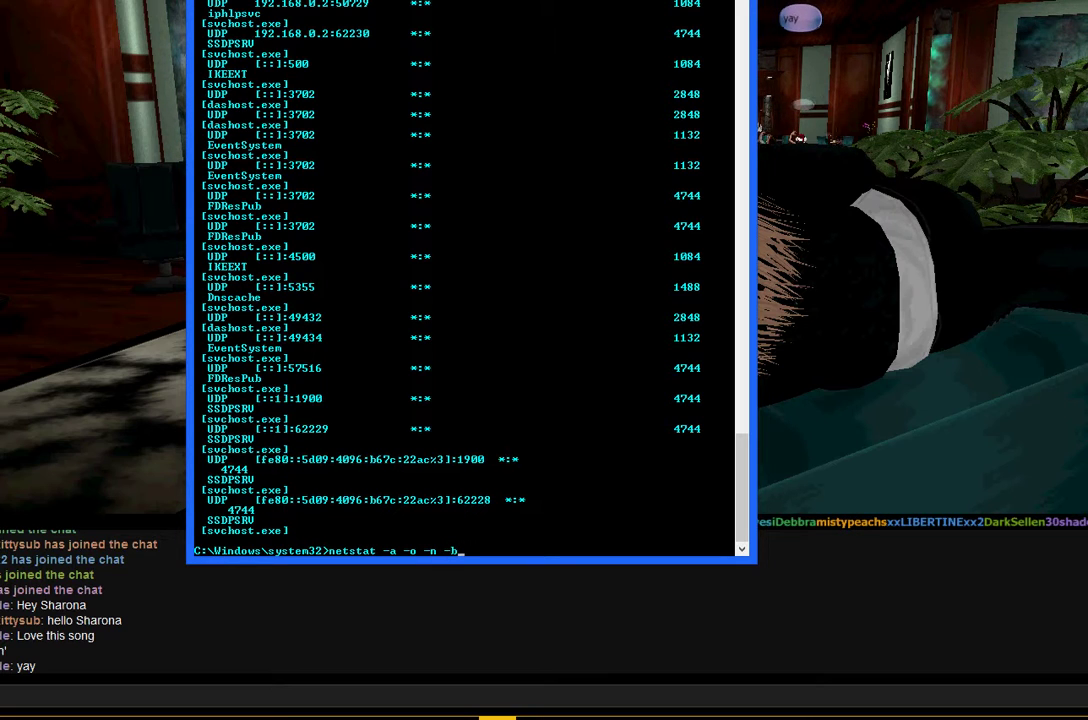
{"action": "key", "text": "Return"}
- Examine the new netstat output's TCP connections, checking foreign addresses, states and owning processes, and return to the prompt
{"action": "scroll", "coordinate": [464, 278], "scroll_direction": "up", "scroll_amount": 10}
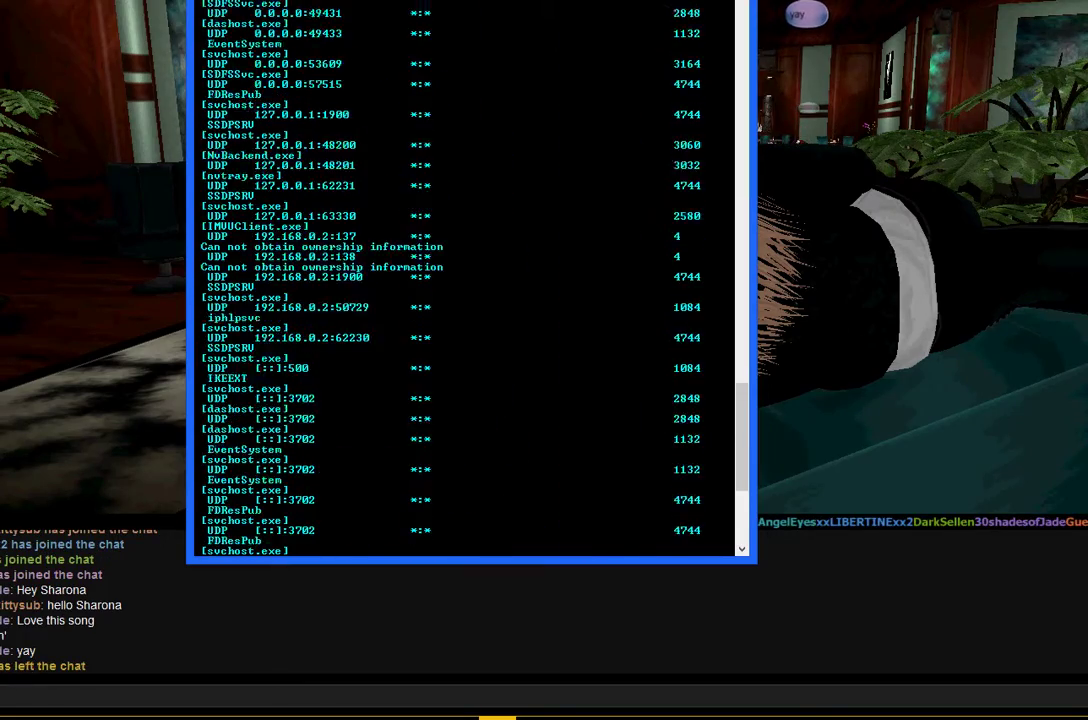
{"action": "scroll", "coordinate": [470, 280], "scroll_direction": "up", "scroll_amount": 20}
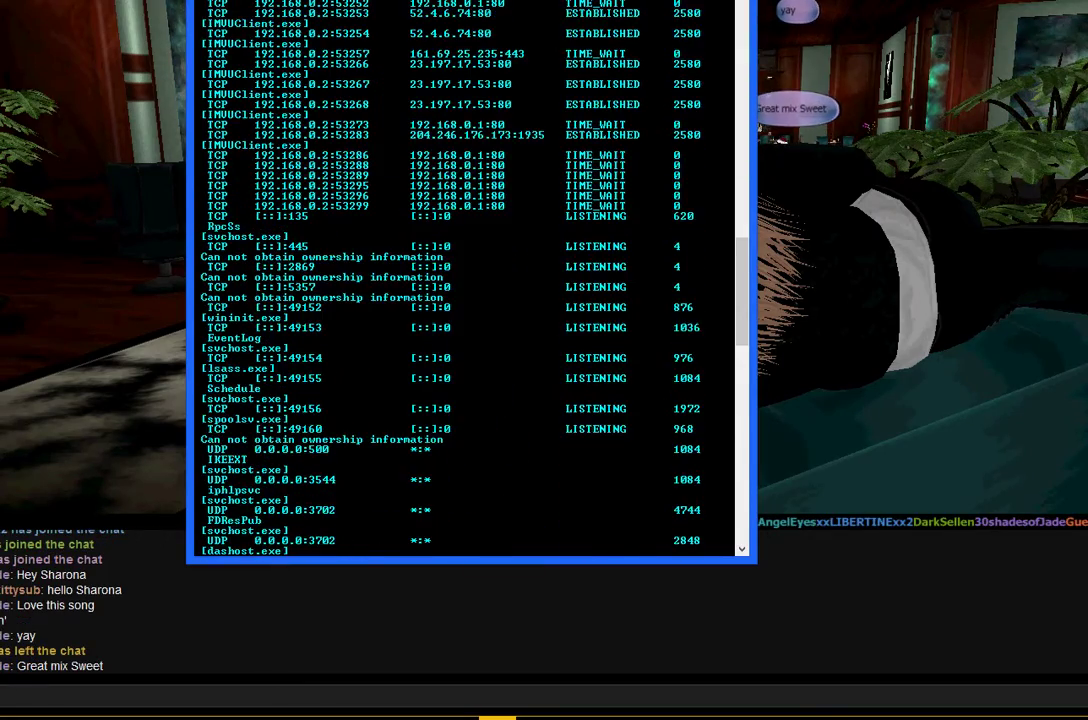
{"action": "scroll", "coordinate": [470, 280], "scroll_direction": "up", "scroll_amount": 5}
{"action": "scroll", "coordinate": [470, 280], "scroll_direction": "up", "scroll_amount": 1}
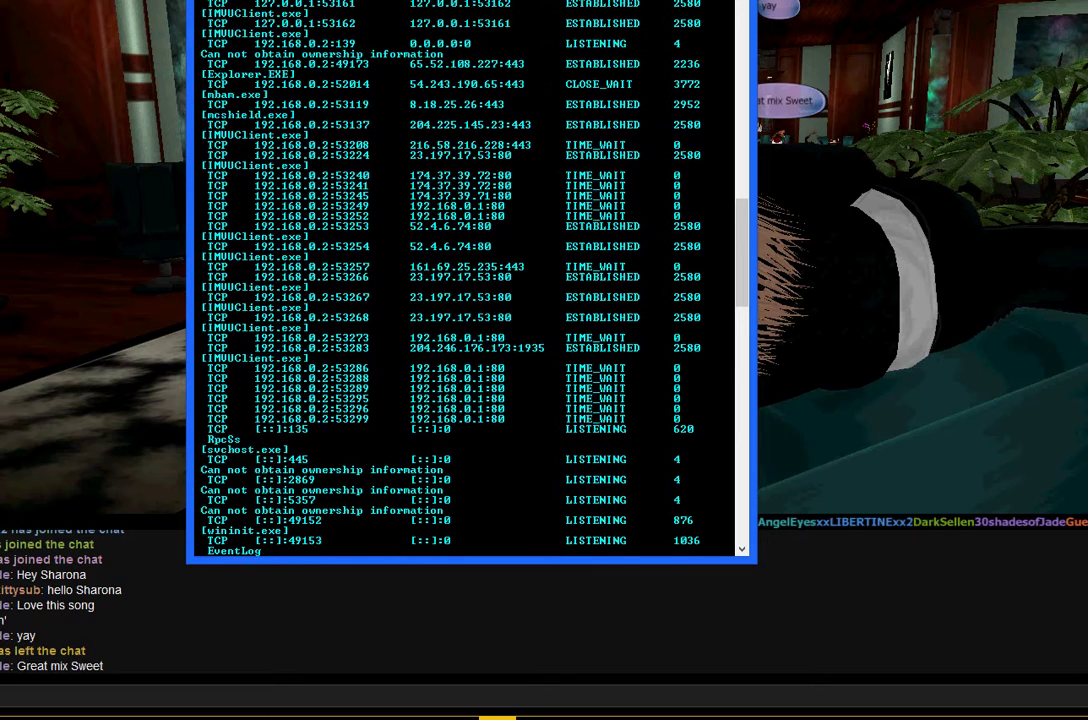
{"action": "scroll", "coordinate": [470, 280], "scroll_direction": "up", "scroll_amount": 2}
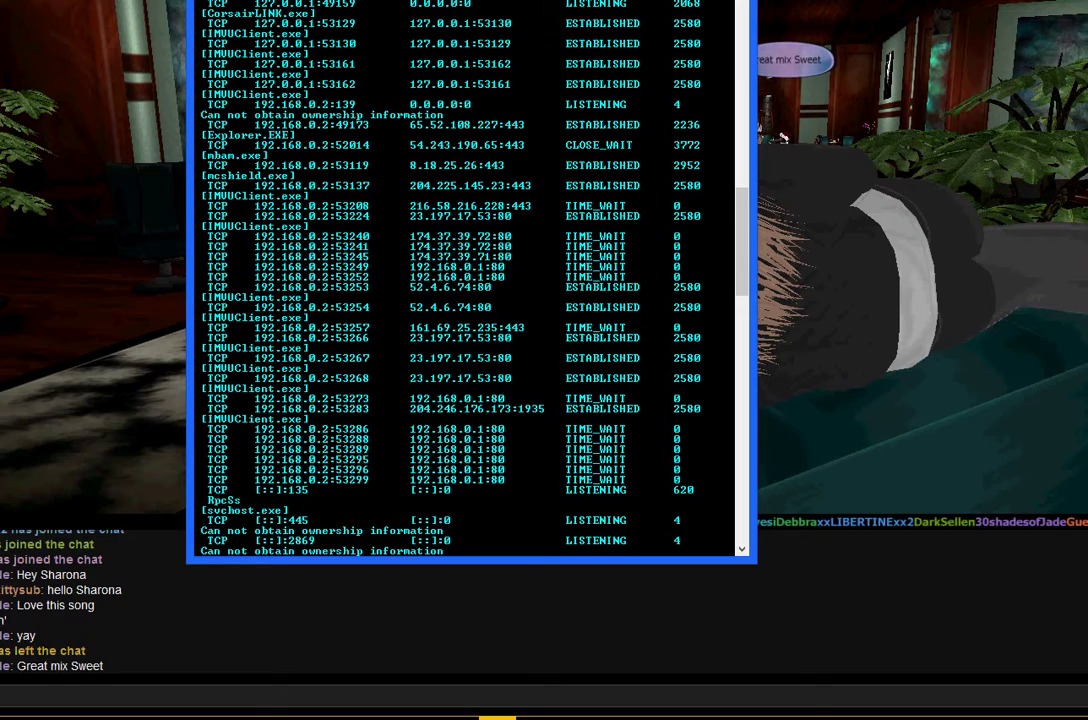
{"action": "scroll", "coordinate": [470, 280], "scroll_direction": "up", "scroll_amount": 5}
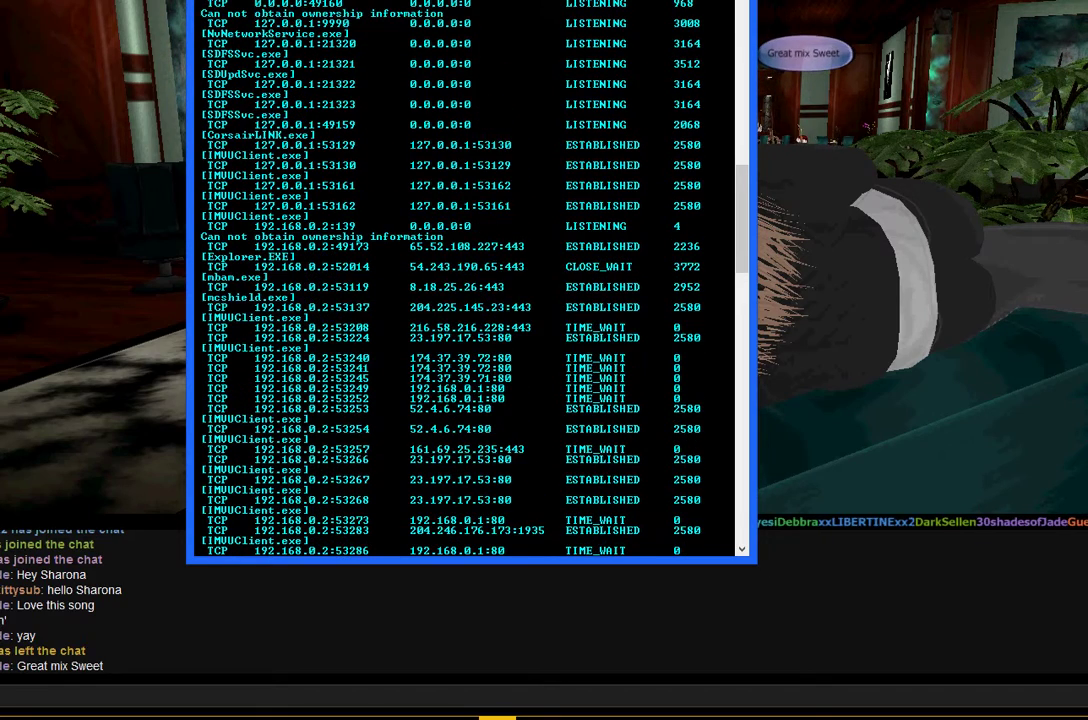
{"action": "scroll", "coordinate": [470, 280], "scroll_direction": "up", "scroll_amount": 3}
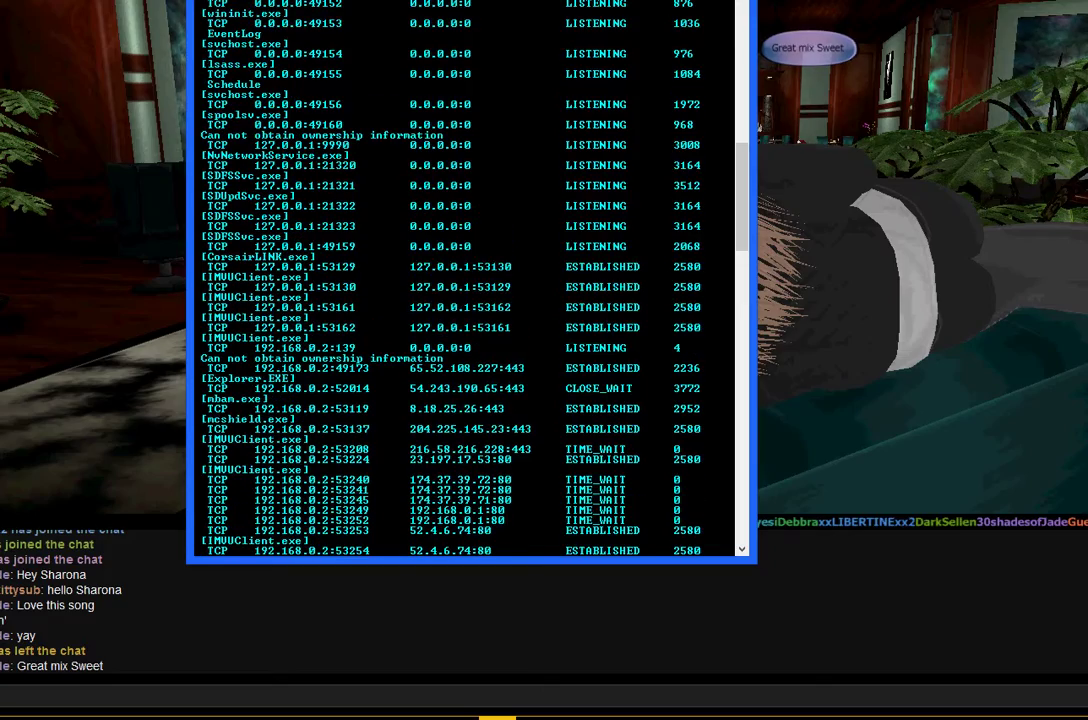
{"action": "scroll", "coordinate": [470, 280], "scroll_direction": "down", "scroll_amount": 6}
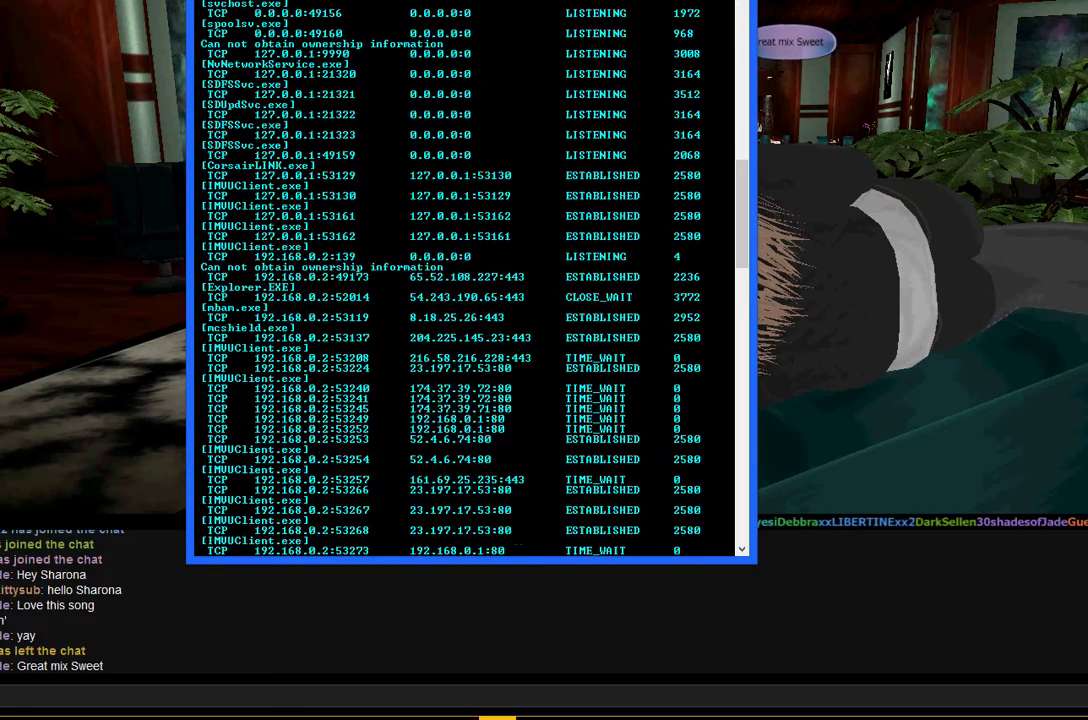
{"action": "scroll", "coordinate": [470, 280], "scroll_direction": "down", "scroll_amount": 13}
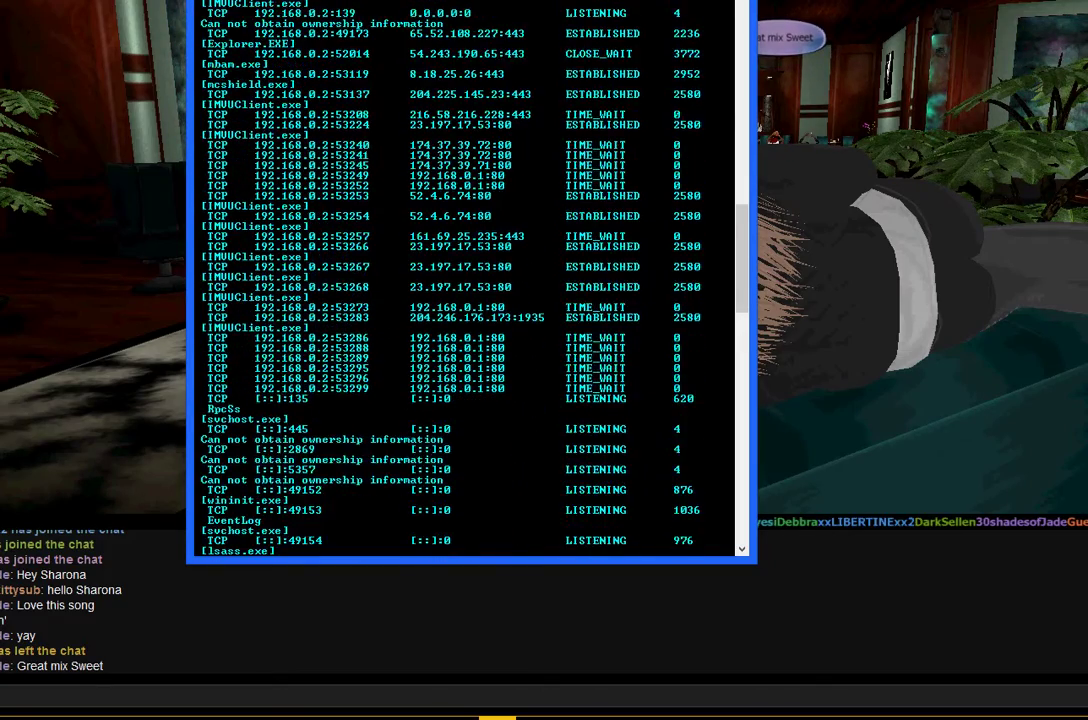
{"action": "scroll", "coordinate": [470, 280], "scroll_direction": "down", "scroll_amount": 20}
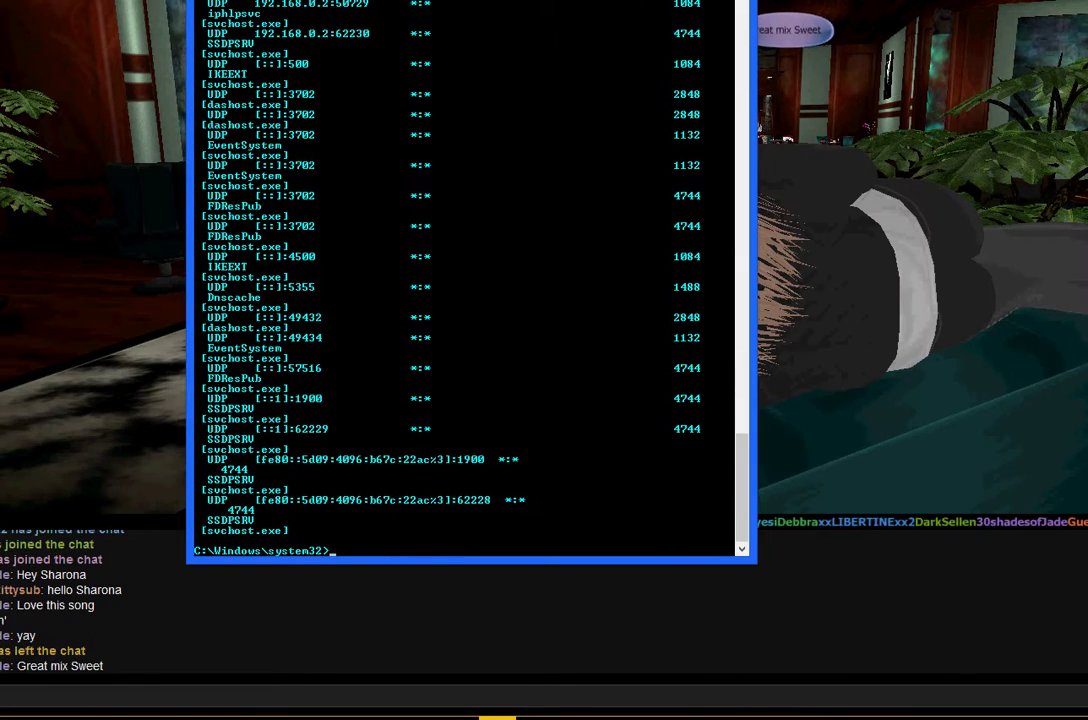
- Switch to Resource Monitor and inspect the server-204-246-176-173.iad2.r.cloudfront.net, client-dynamic.imvu.com and api.imvu.com entries in Network Activity
{"action": "key", "text": "alt+Tab"}
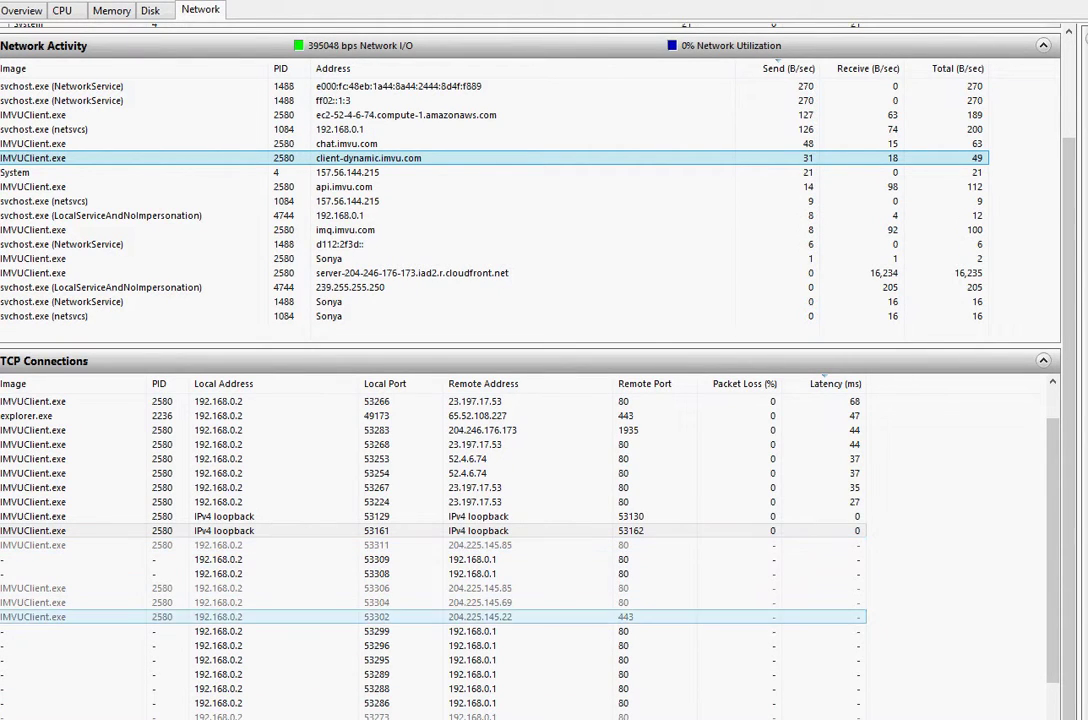
{"action": "left_click", "coordinate": [412, 273]}
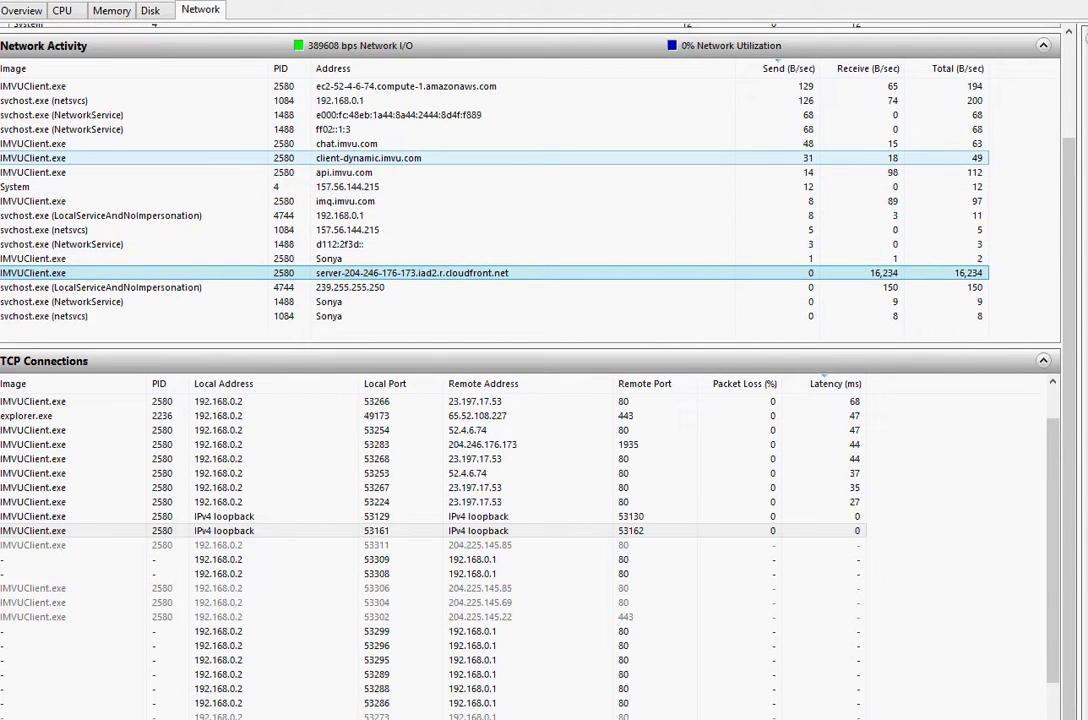
{"action": "left_click", "coordinate": [368, 158]}
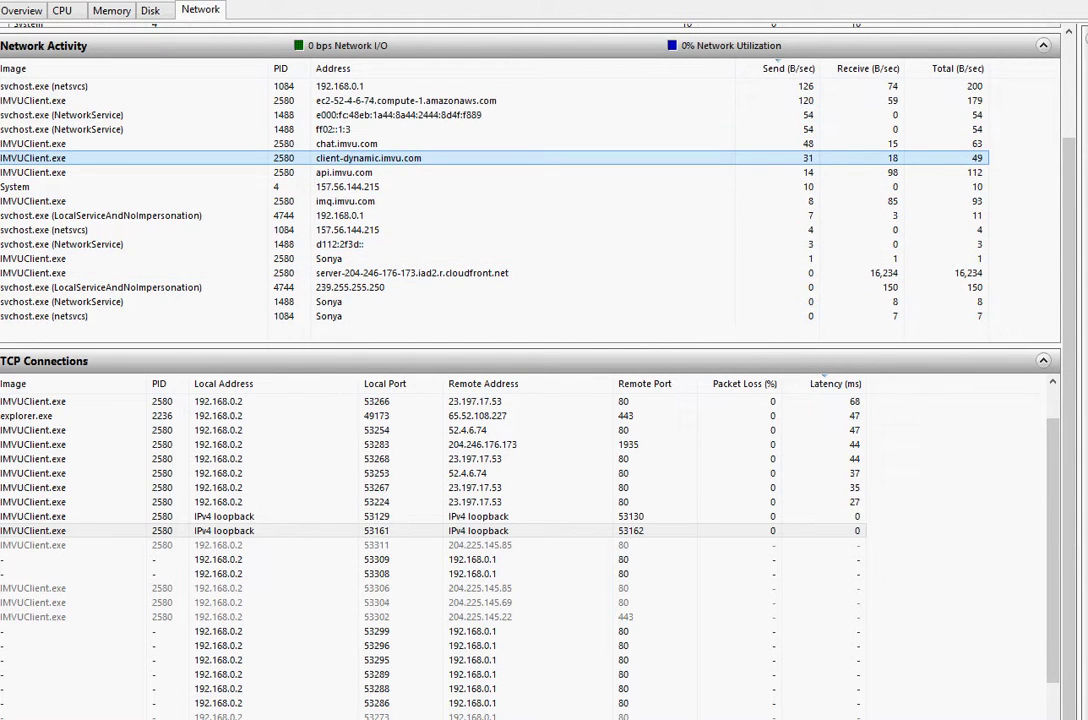
{"action": "left_click", "coordinate": [344, 172]}
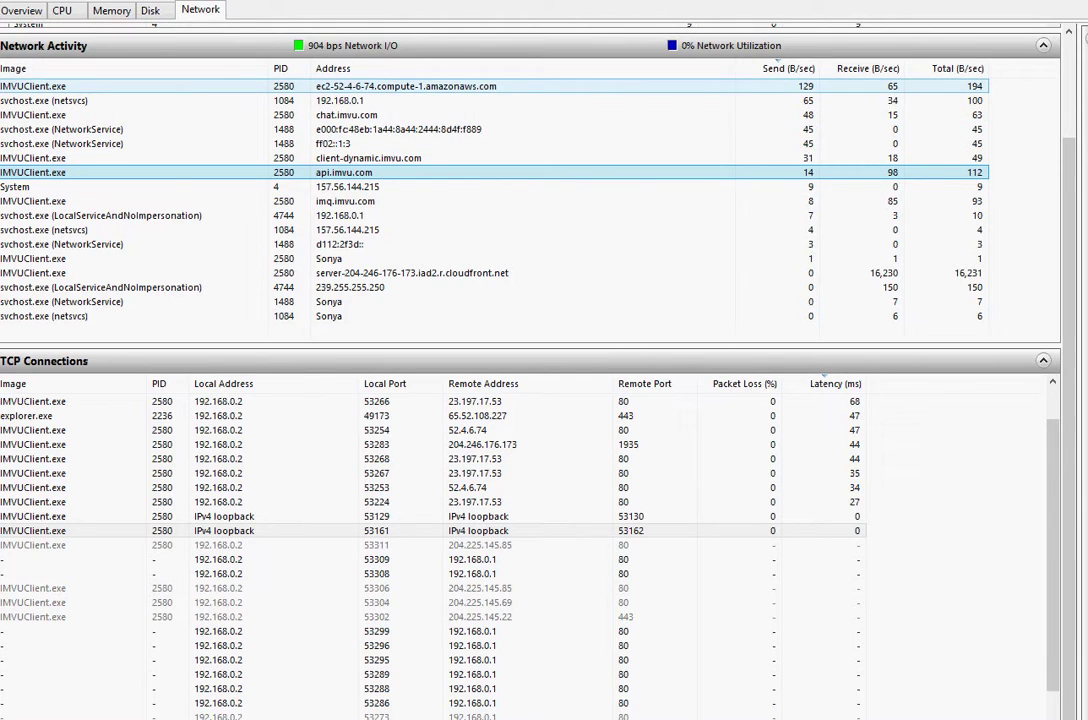
- Filter the CPU view by IMVUClient.exe and look through the list of running processes
{"action": "left_click", "coordinate": [62, 10]}
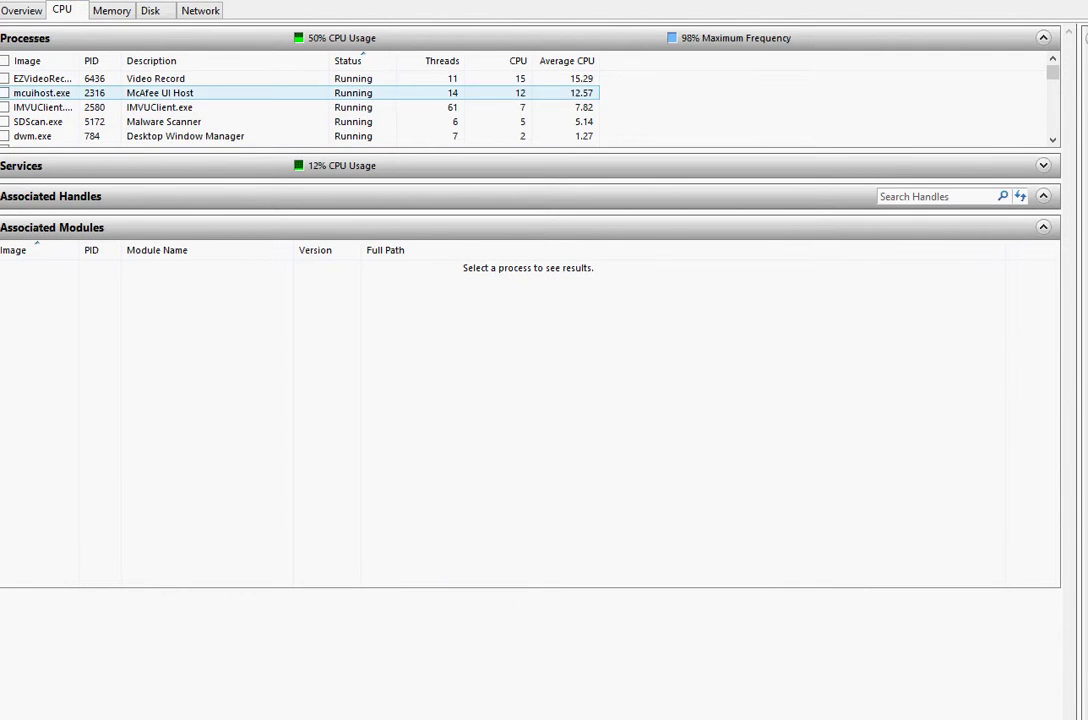
{"action": "left_click", "coordinate": [4, 107]}
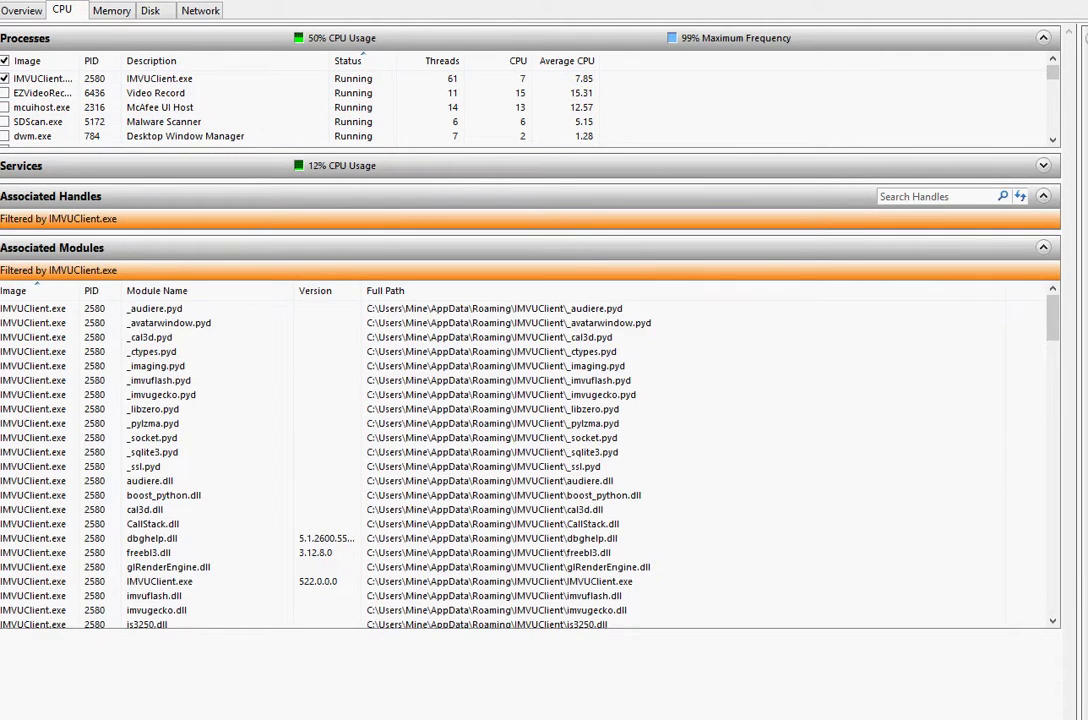
{"action": "scroll", "coordinate": [40, 121], "scroll_direction": "down", "scroll_amount": 6}
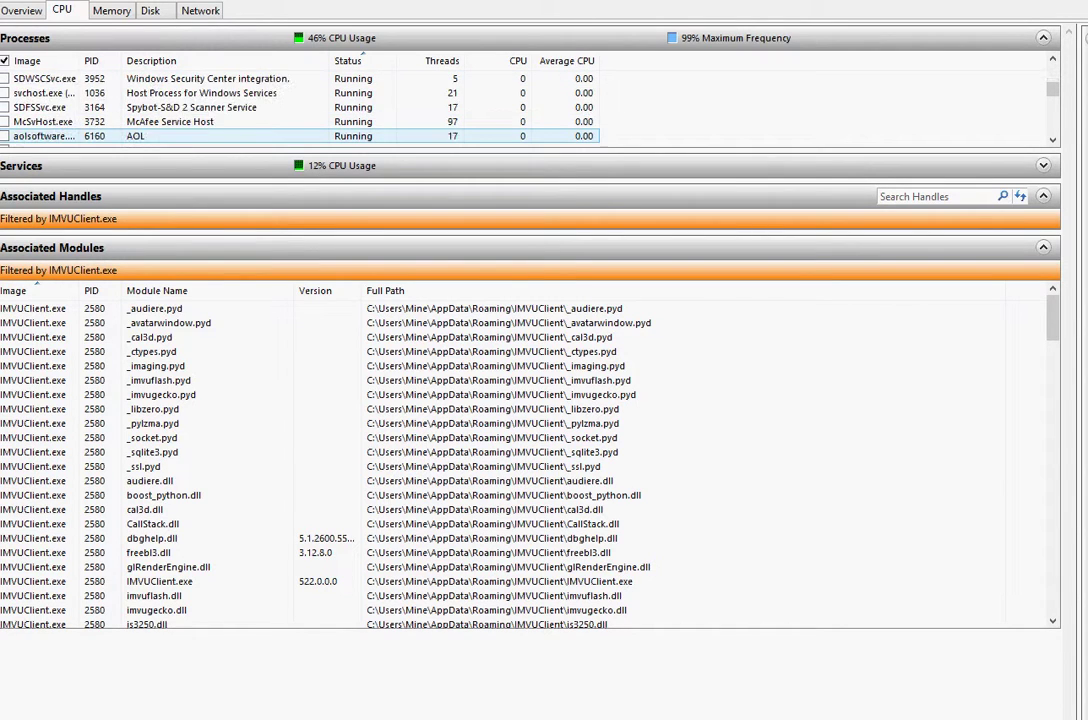
{"action": "scroll", "coordinate": [300, 135], "scroll_direction": "down", "scroll_amount": 5}
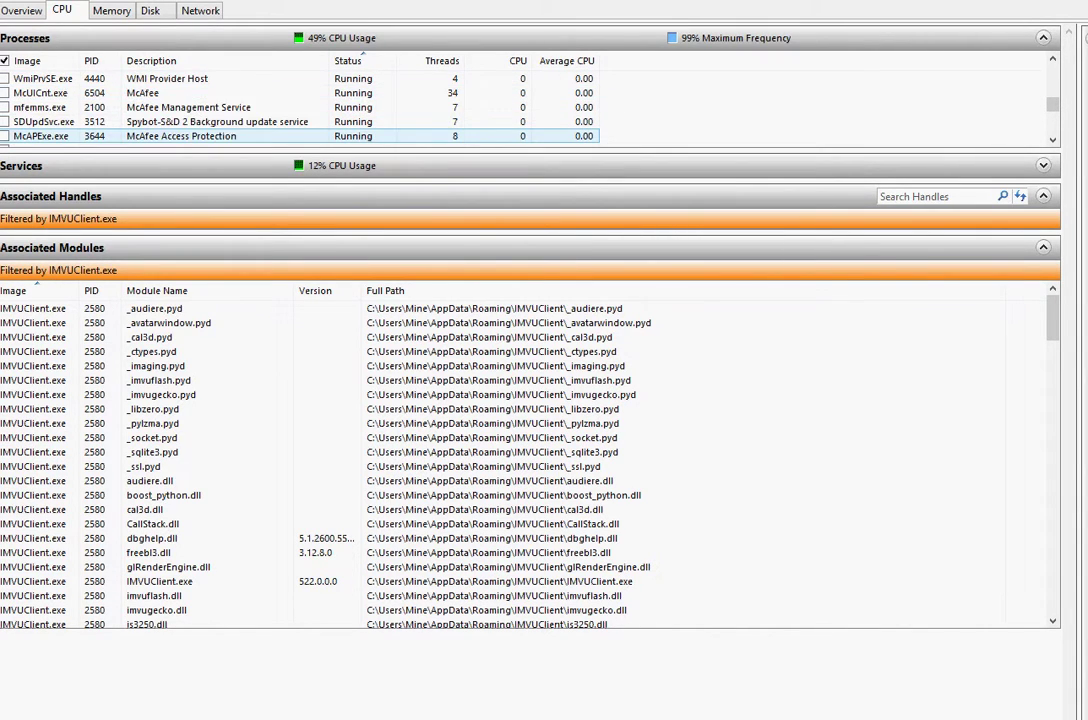
{"action": "scroll", "coordinate": [300, 135], "scroll_direction": "down", "scroll_amount": 5}
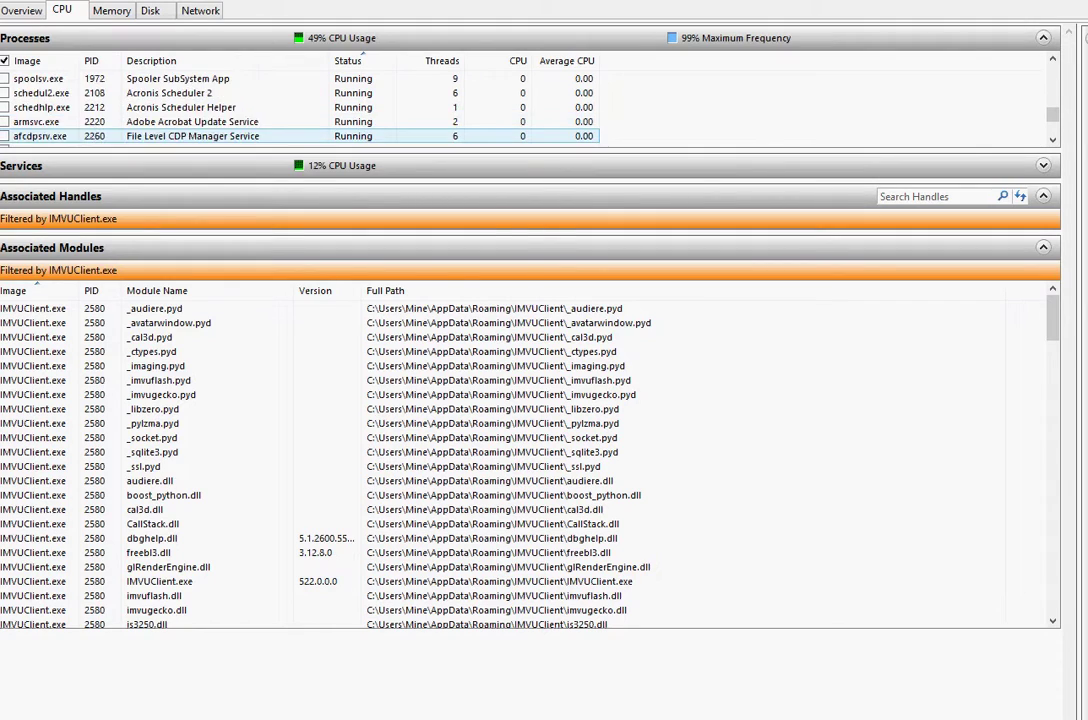
{"action": "scroll", "coordinate": [300, 135], "scroll_direction": "down", "scroll_amount": 5}
{"action": "scroll", "coordinate": [300, 110], "scroll_direction": "down", "scroll_amount": 5}
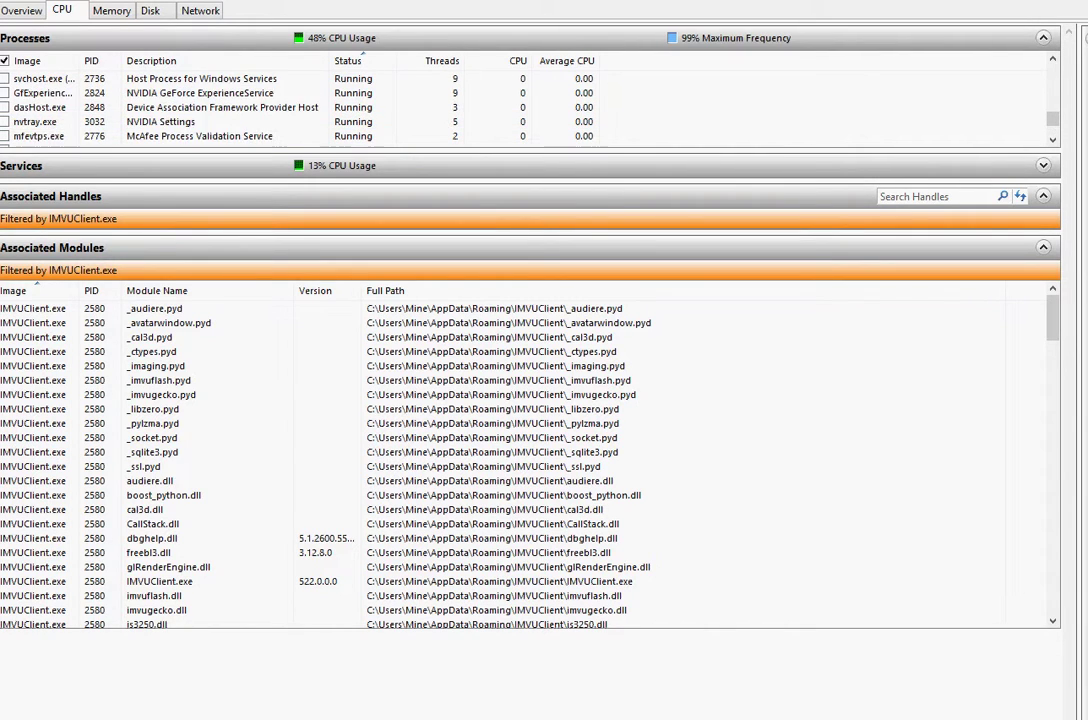
{"action": "scroll", "coordinate": [300, 135], "scroll_direction": "up", "scroll_amount": 10}
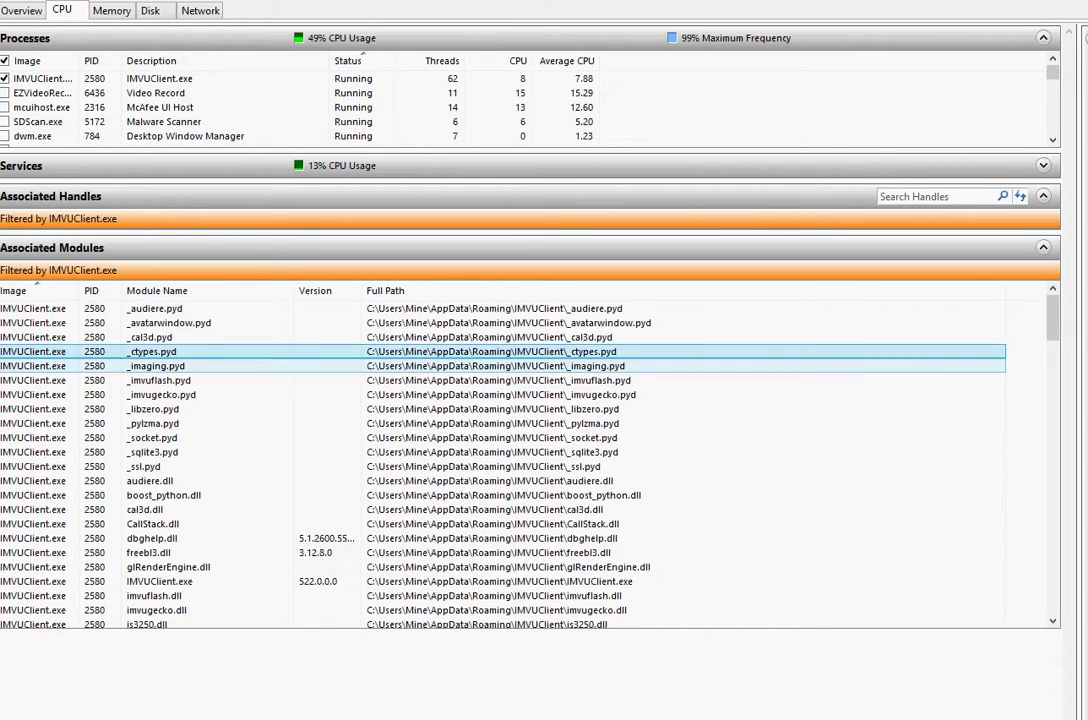
- Examine the modules associated with IMVUClient.exe down to the end of the list and back up, checking names, versions and full paths
{"action": "scroll", "coordinate": [500, 400], "scroll_direction": "down", "scroll_amount": 6}
{"action": "scroll", "coordinate": [500, 460], "scroll_direction": "down", "scroll_amount": 8}
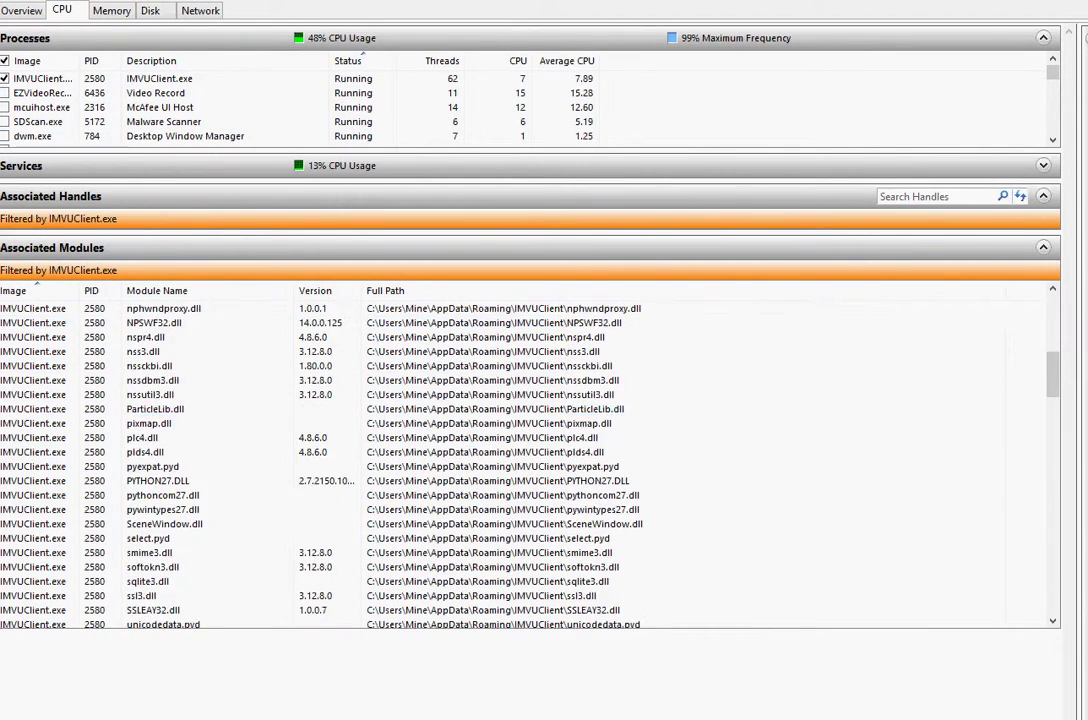
{"action": "scroll", "coordinate": [500, 460], "scroll_direction": "down", "scroll_amount": 6}
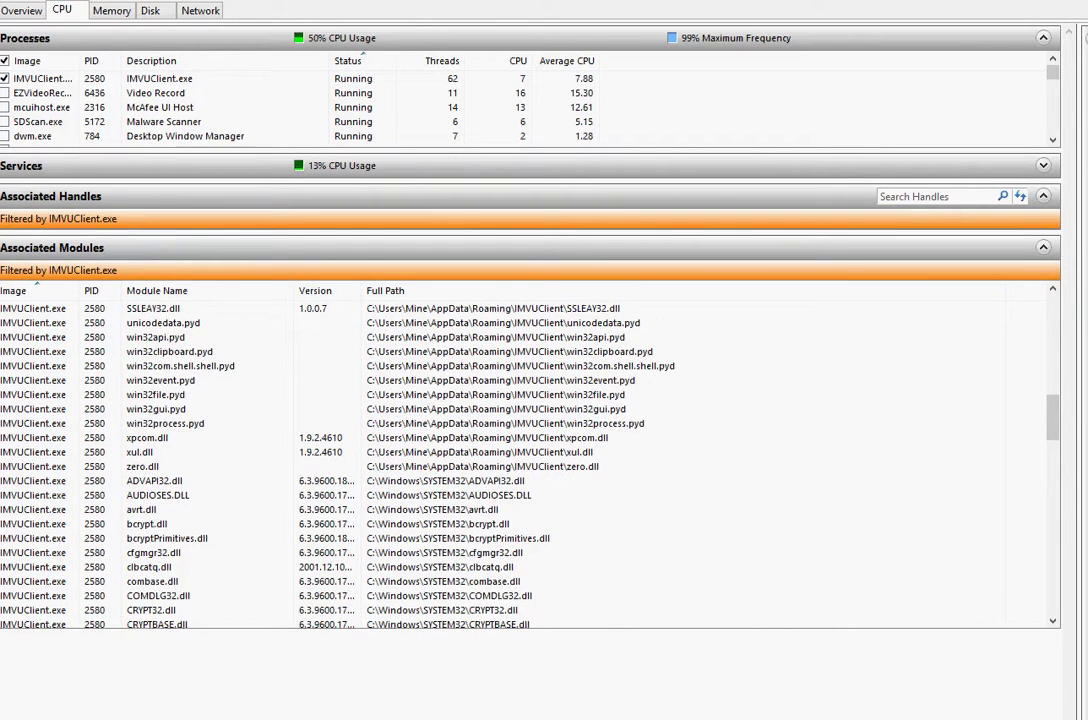
{"action": "scroll", "coordinate": [500, 460], "scroll_direction": "down", "scroll_amount": 11}
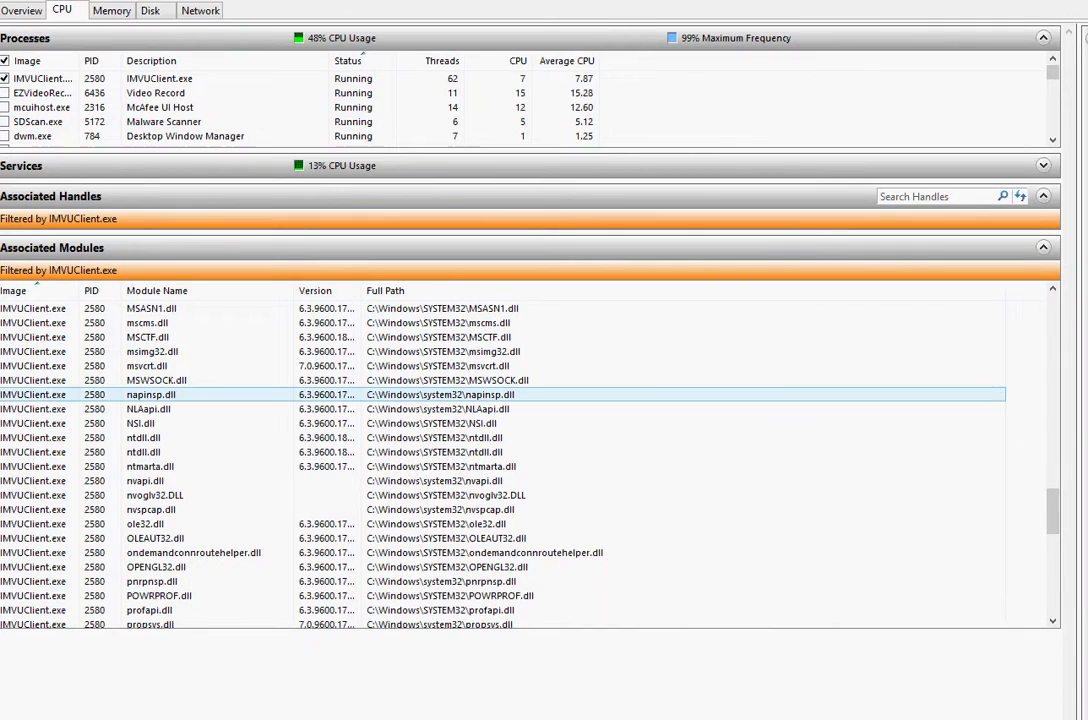
{"action": "scroll", "coordinate": [500, 460], "scroll_direction": "down", "scroll_amount": 12}
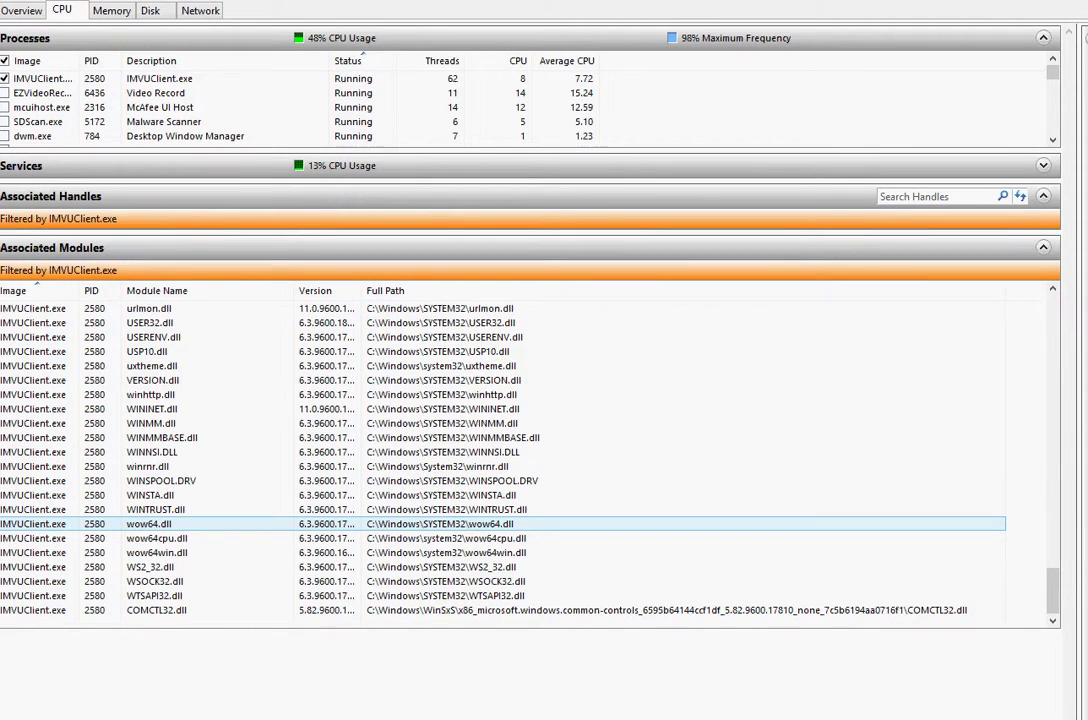
{"action": "scroll", "coordinate": [500, 460], "scroll_direction": "up", "scroll_amount": 20}
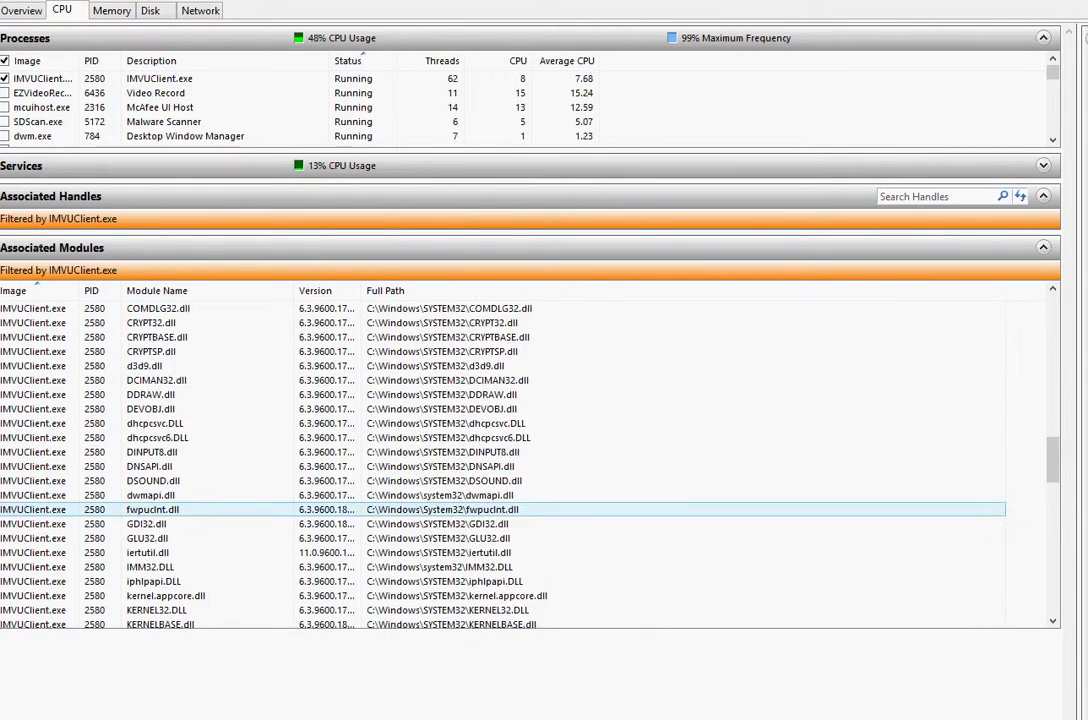
{"action": "scroll", "coordinate": [500, 460], "scroll_direction": "up", "scroll_amount": 6}
{"action": "scroll", "coordinate": [500, 460], "scroll_direction": "up", "scroll_amount": 13}
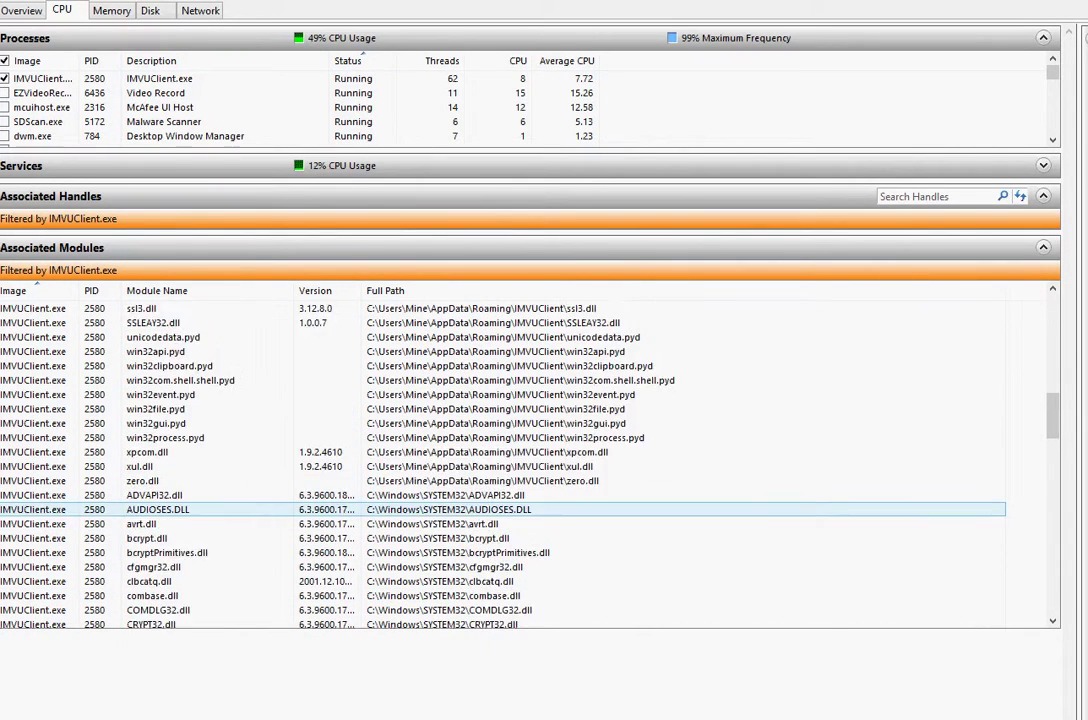
- Look through the CPU view's running processes down to the end of the list and back to IMVUClient.exe
{"action": "scroll", "coordinate": [500, 460], "scroll_direction": "up", "scroll_amount": 1}
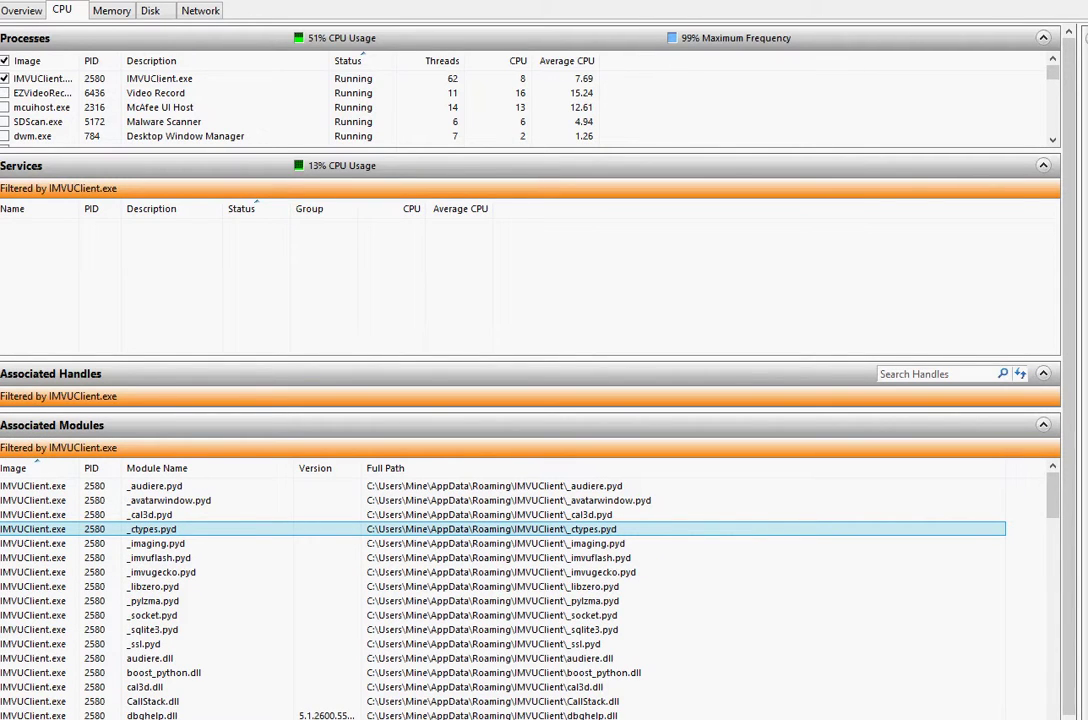
{"action": "scroll", "coordinate": [530, 593], "scroll_direction": "down", "scroll_amount": 2}
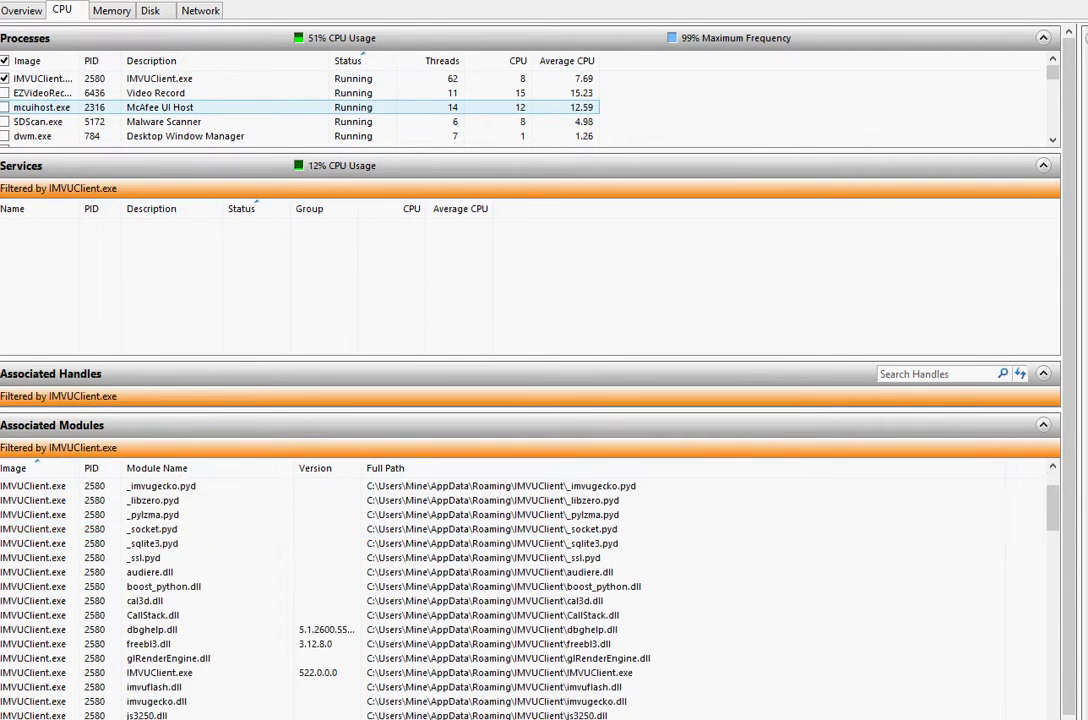
{"action": "scroll", "coordinate": [300, 100], "scroll_direction": "down", "scroll_amount": 3}
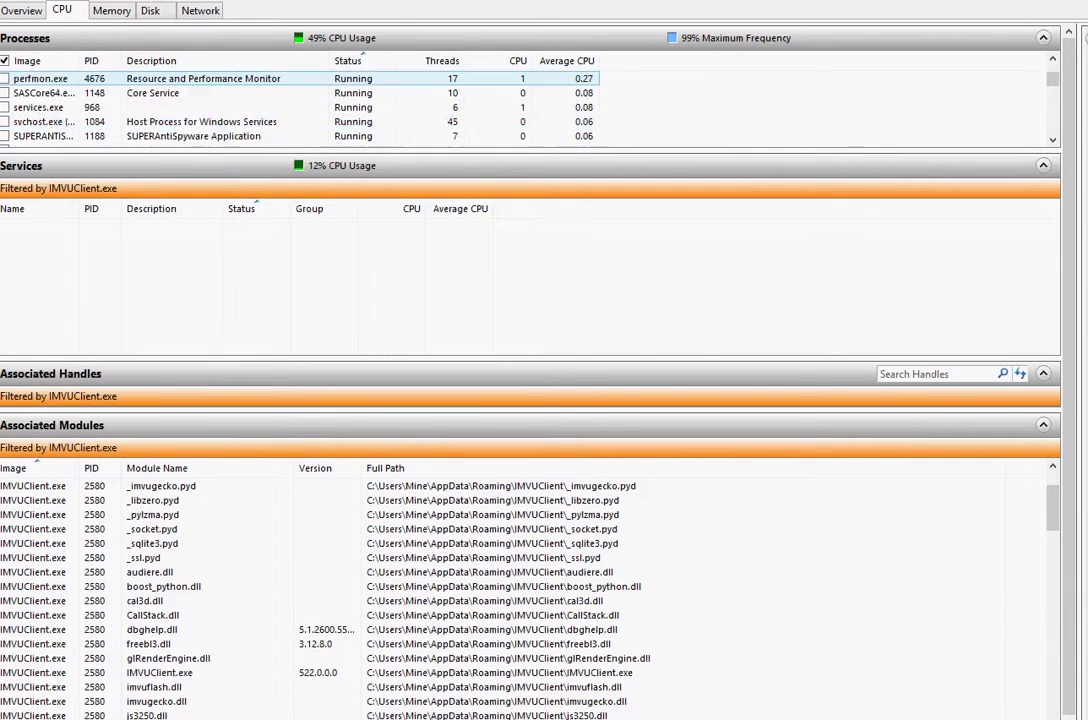
{"action": "scroll", "coordinate": [300, 107], "scroll_direction": "down", "scroll_amount": 5}
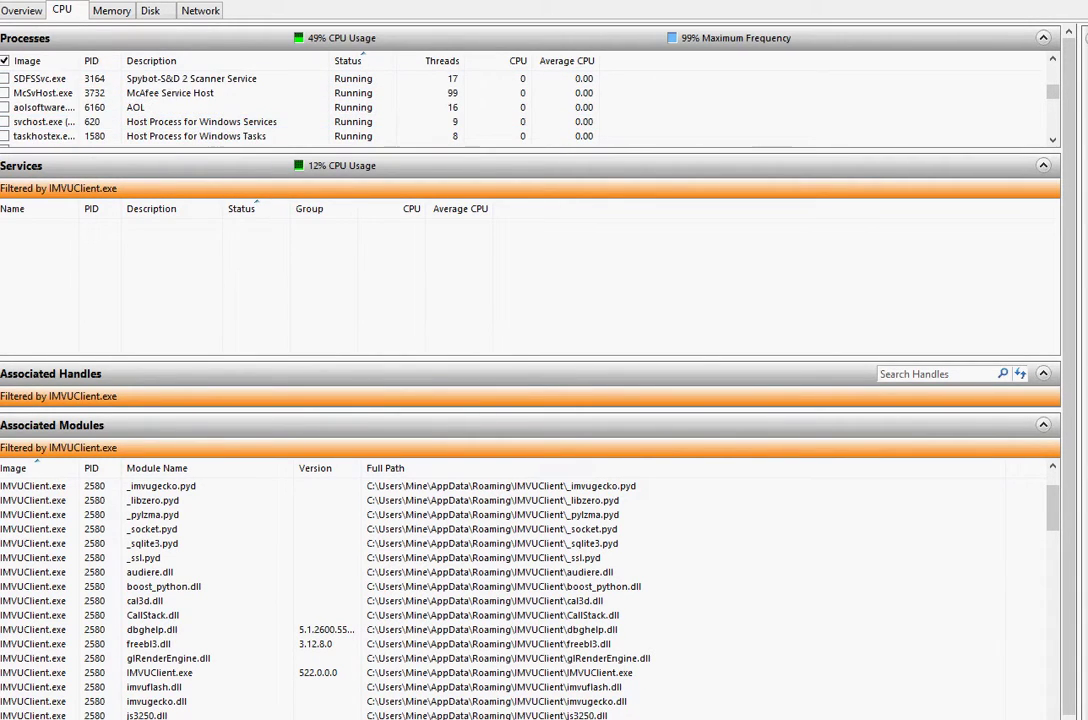
{"action": "scroll", "coordinate": [300, 107], "scroll_direction": "down", "scroll_amount": 5}
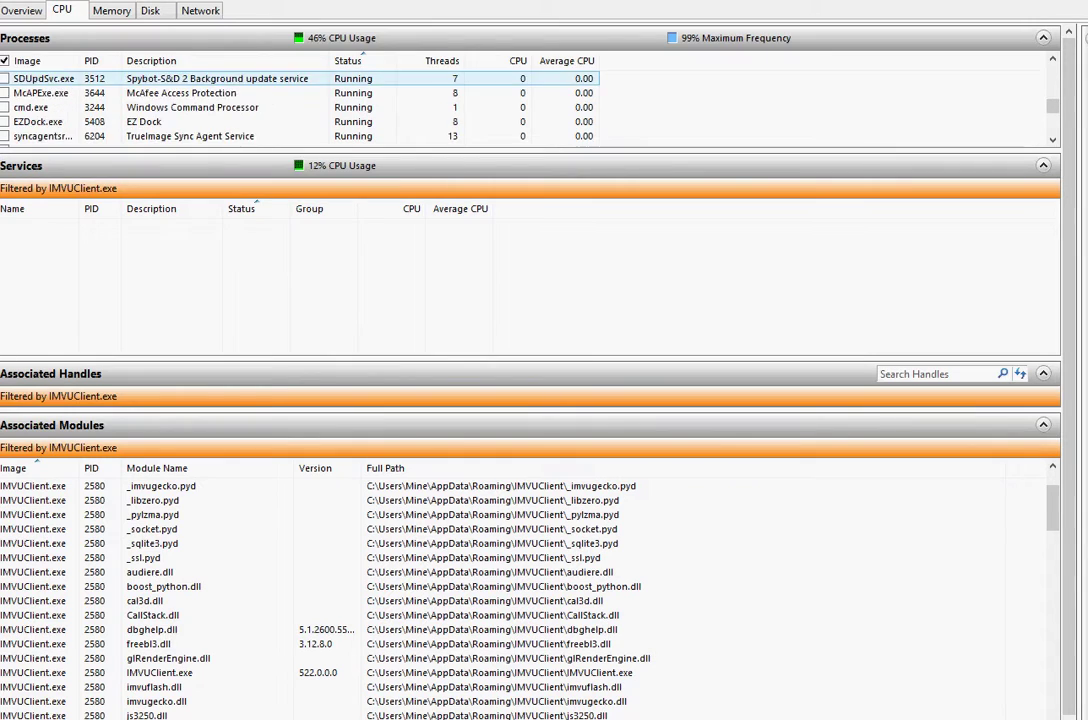
{"action": "scroll", "coordinate": [300, 107], "scroll_direction": "down", "scroll_amount": 5}
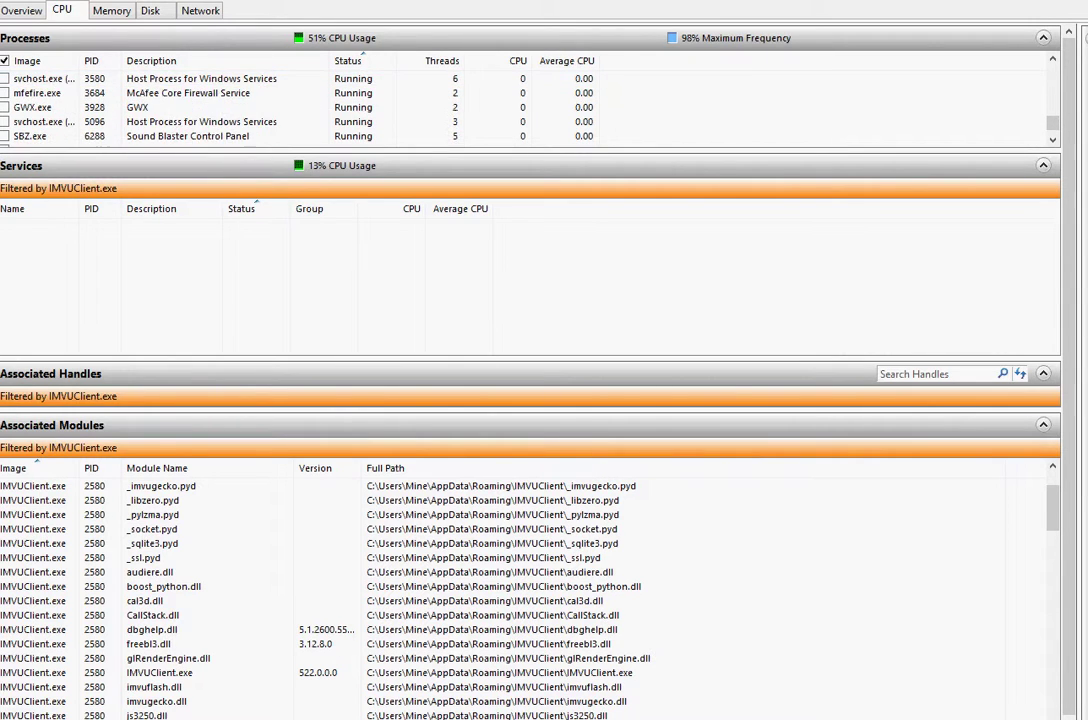
{"action": "scroll", "coordinate": [300, 107], "scroll_direction": "down", "scroll_amount": 1}
{"action": "scroll", "coordinate": [300, 107], "scroll_direction": "up", "scroll_amount": 10}
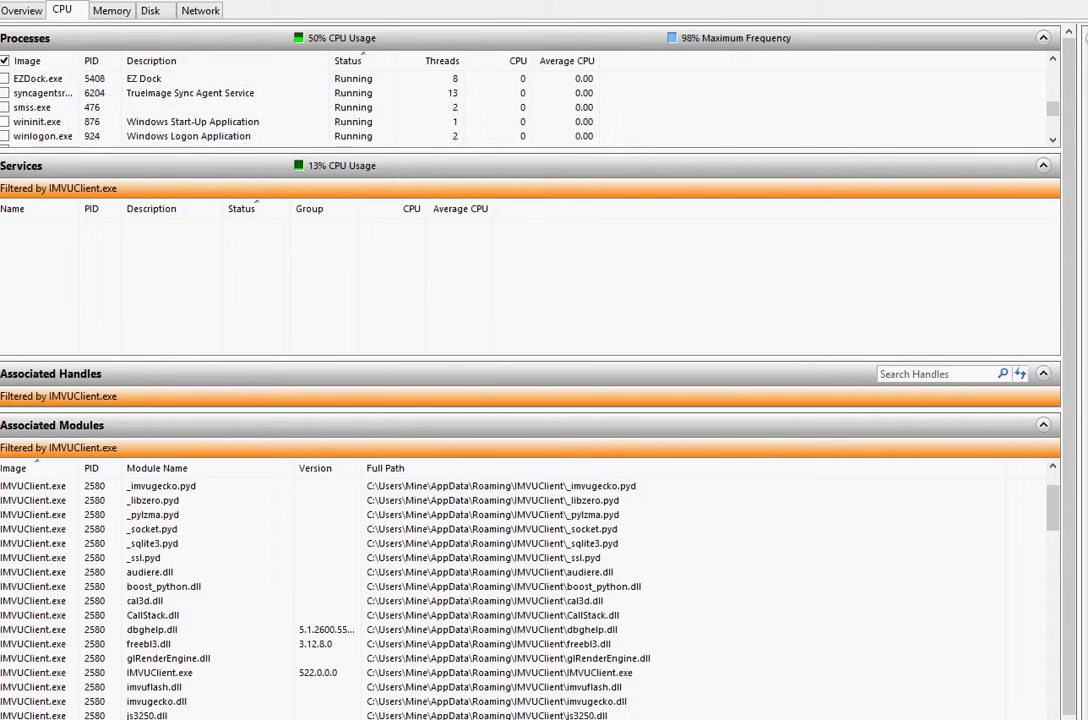
{"action": "scroll", "coordinate": [300, 107], "scroll_direction": "up", "scroll_amount": 2}
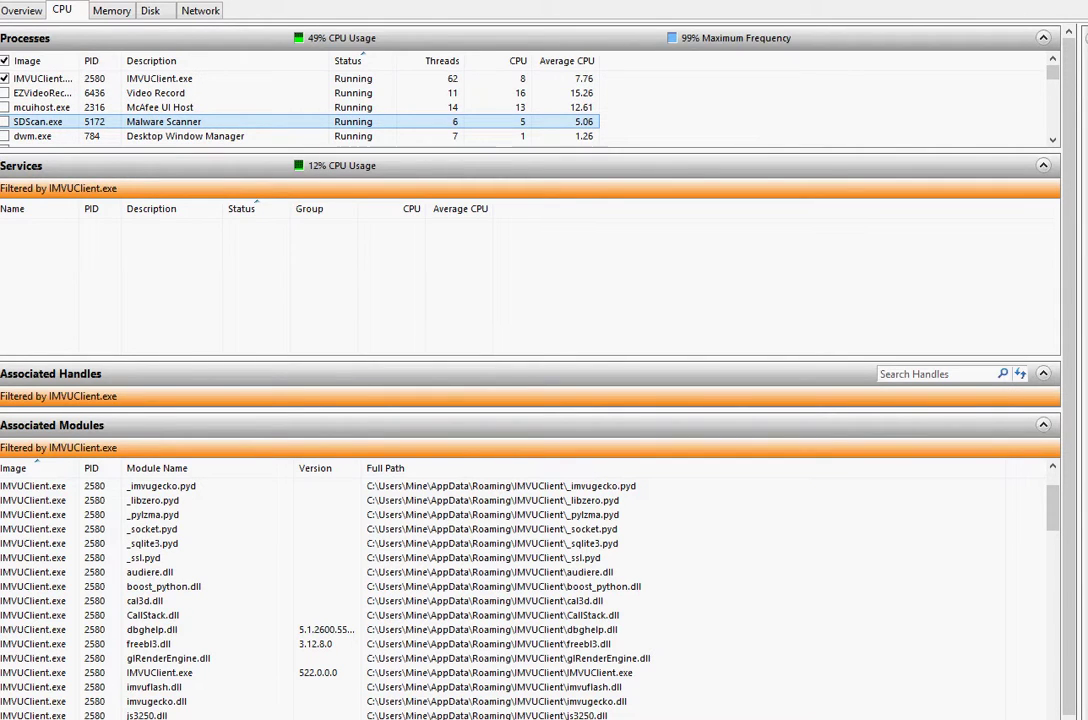
- Add System to the IMVUClient.exe filter in the network view and inspect both processes' Network Activity addresses
{"action": "left_click", "coordinate": [200, 10]}
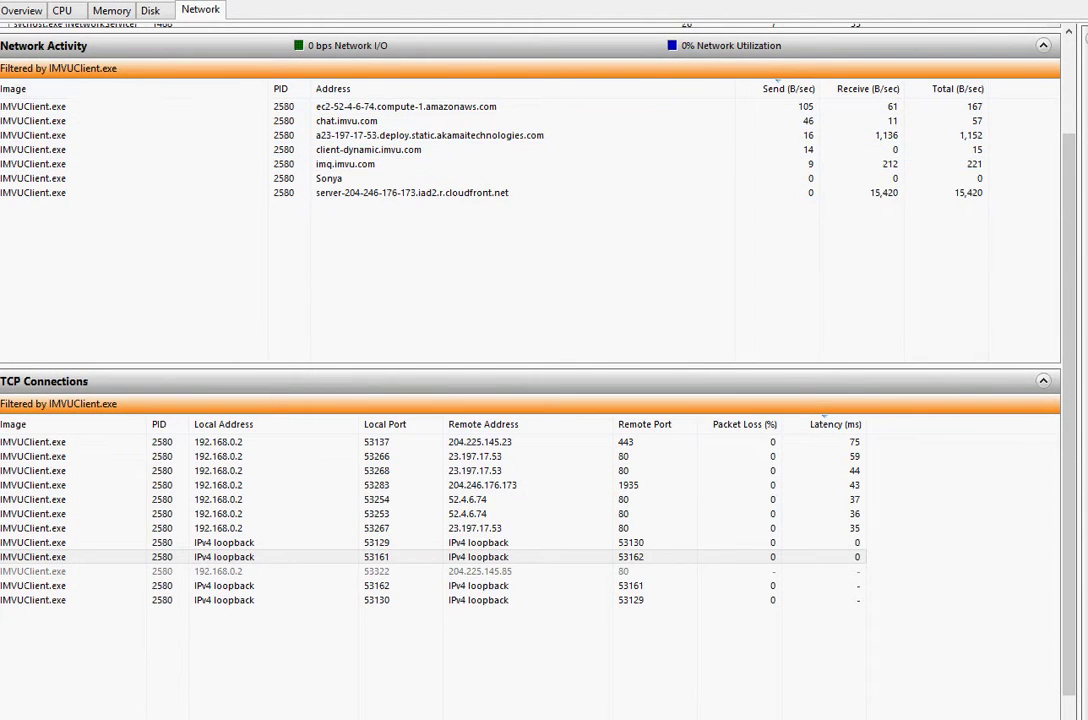
{"action": "left_click", "coordinate": [1043, 45]}
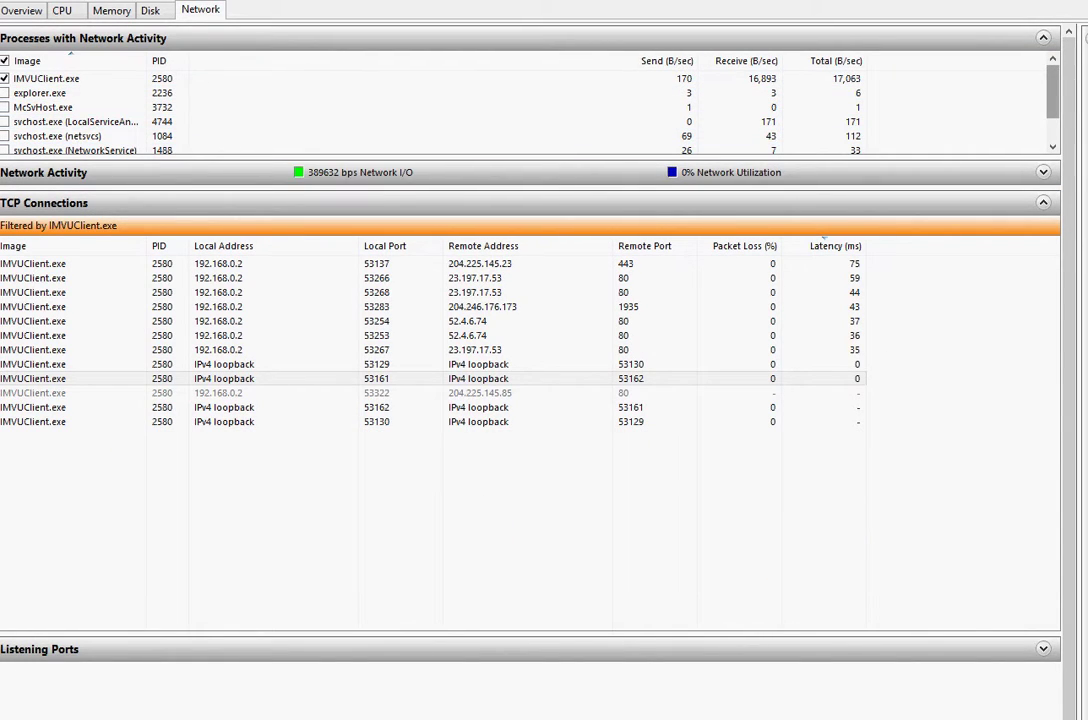
{"action": "scroll", "coordinate": [530, 107], "scroll_direction": "down", "scroll_amount": 1}
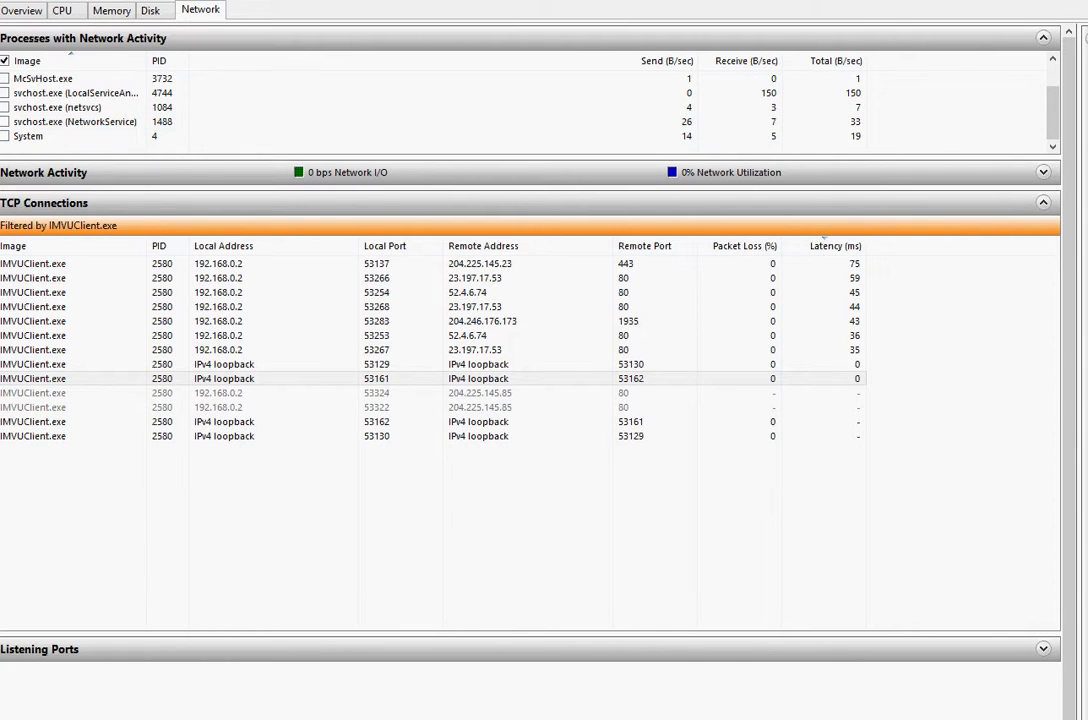
{"action": "left_click", "coordinate": [5, 136]}
{"action": "left_click", "coordinate": [33, 378]}
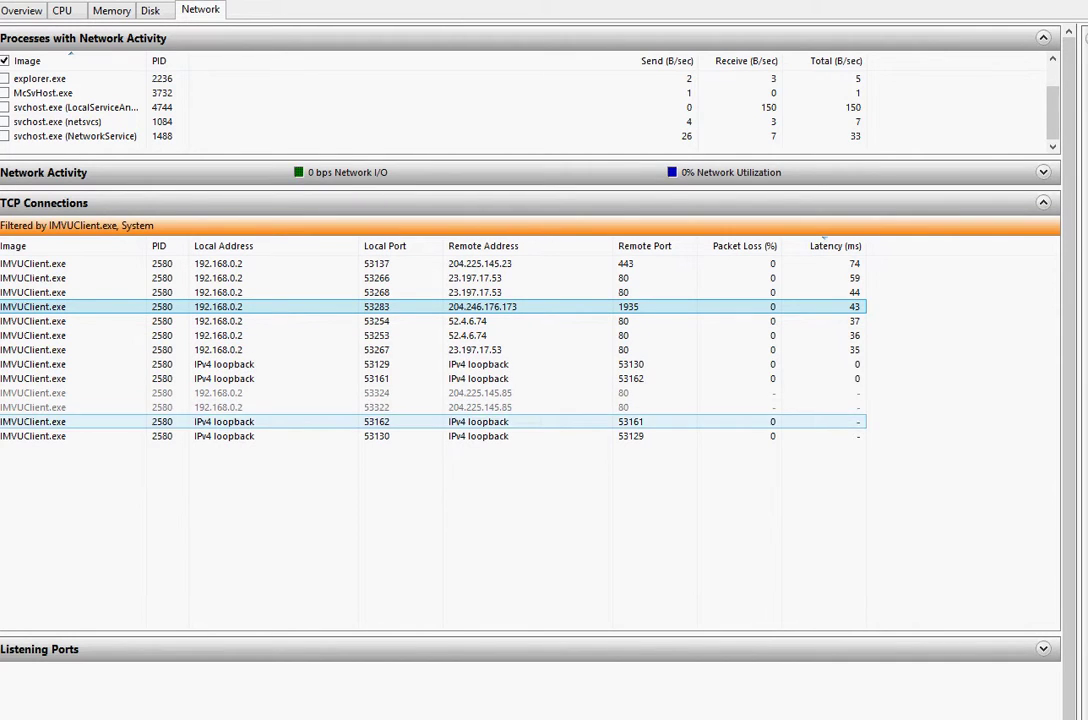
{"action": "left_click", "coordinate": [1043, 172]}
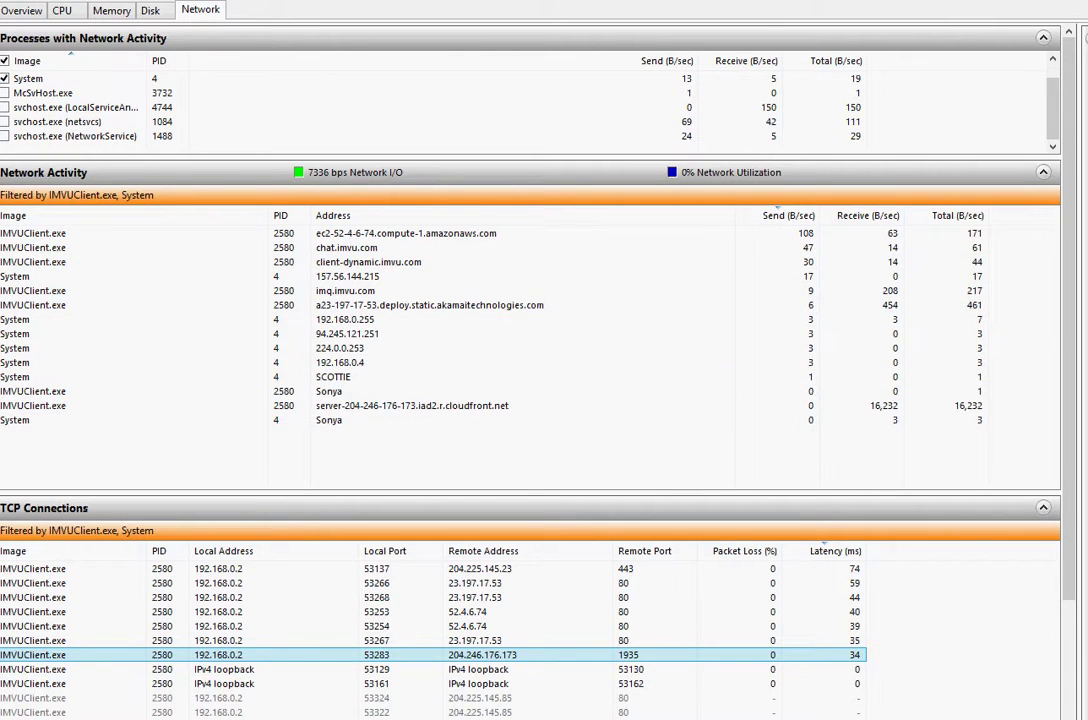
- Collapse Services in the CPU view and examine the modules associated with IMVUClient.exe and System, checking versions and full paths
{"action": "left_click", "coordinate": [62, 10]}
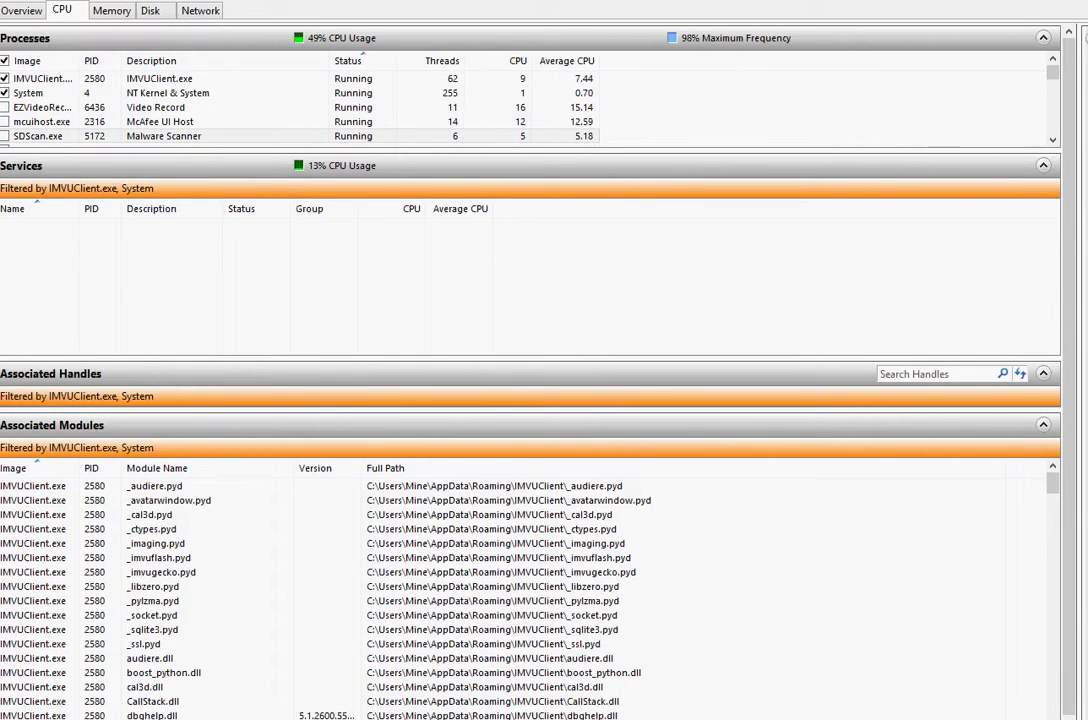
{"action": "left_click", "coordinate": [1043, 165]}
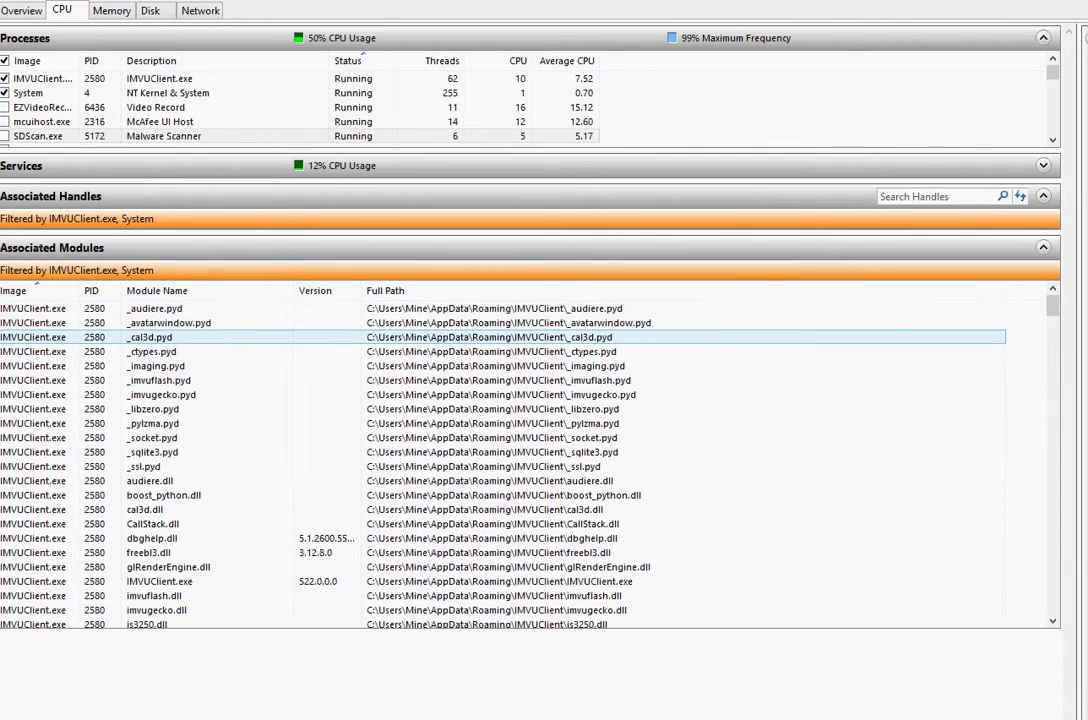
{"action": "scroll", "coordinate": [500, 380], "scroll_direction": "down", "scroll_amount": 7}
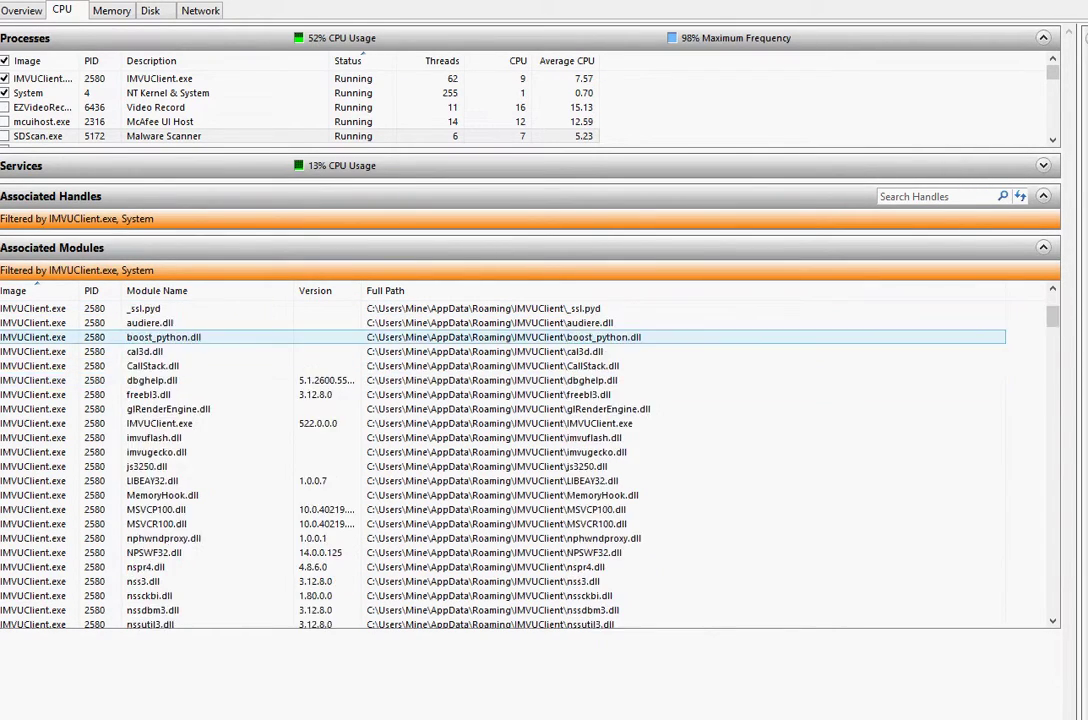
{"action": "scroll", "coordinate": [530, 460], "scroll_direction": "down", "scroll_amount": 8}
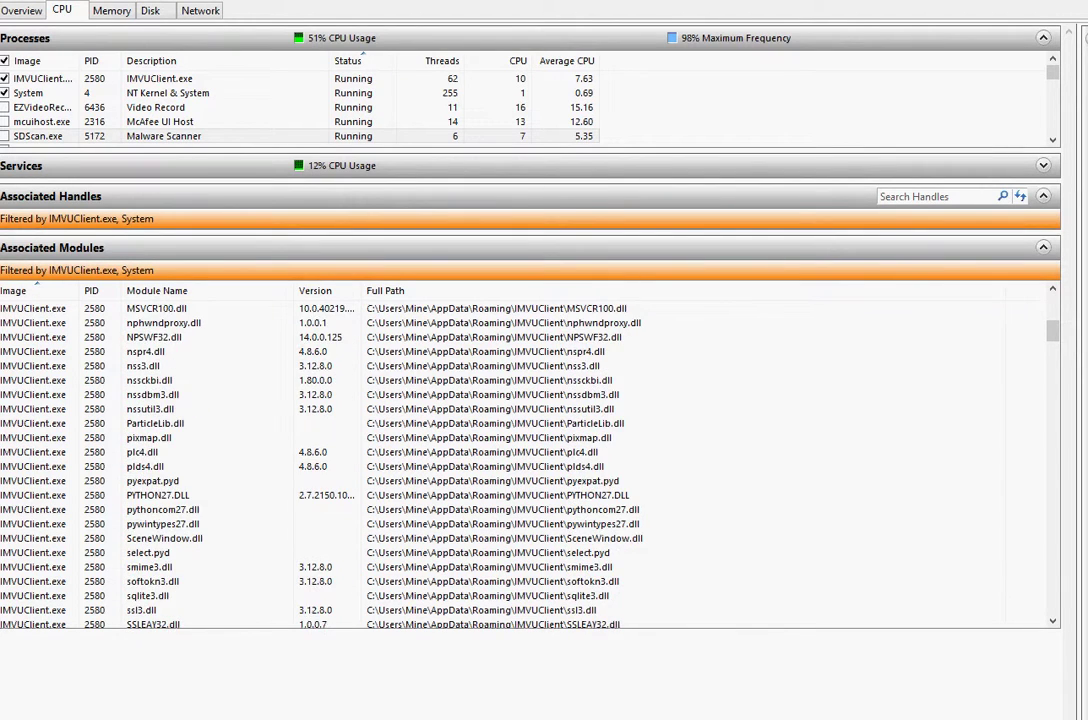
{"action": "scroll", "coordinate": [530, 460], "scroll_direction": "down", "scroll_amount": 12}
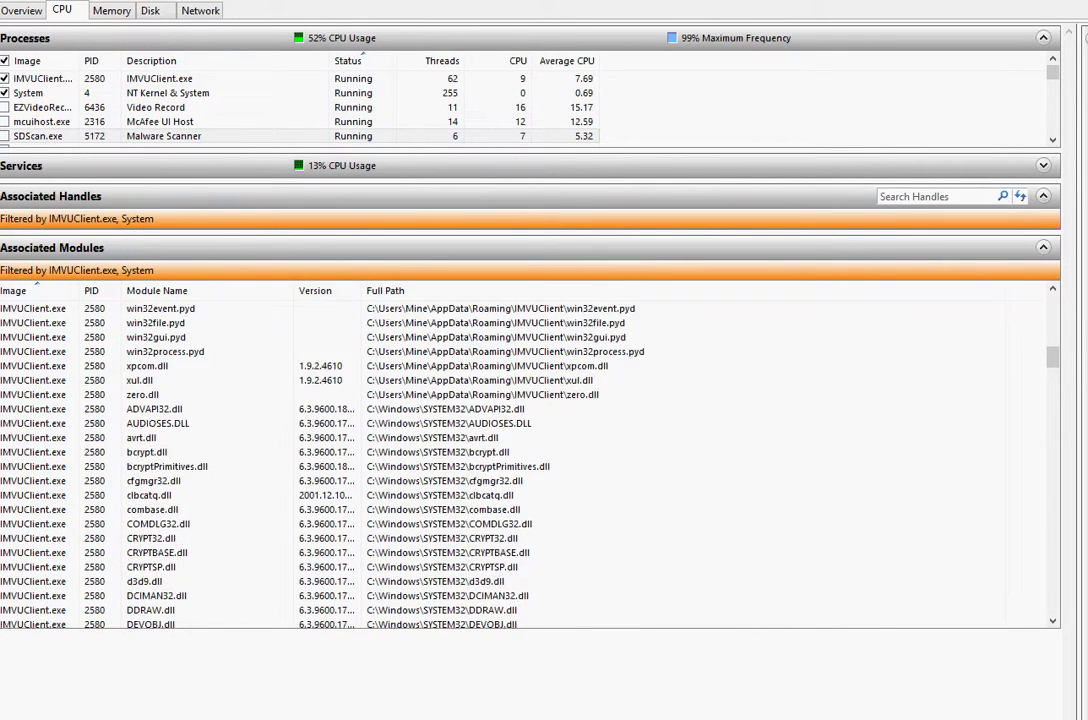
{"action": "scroll", "coordinate": [530, 460], "scroll_direction": "down", "scroll_amount": 4}
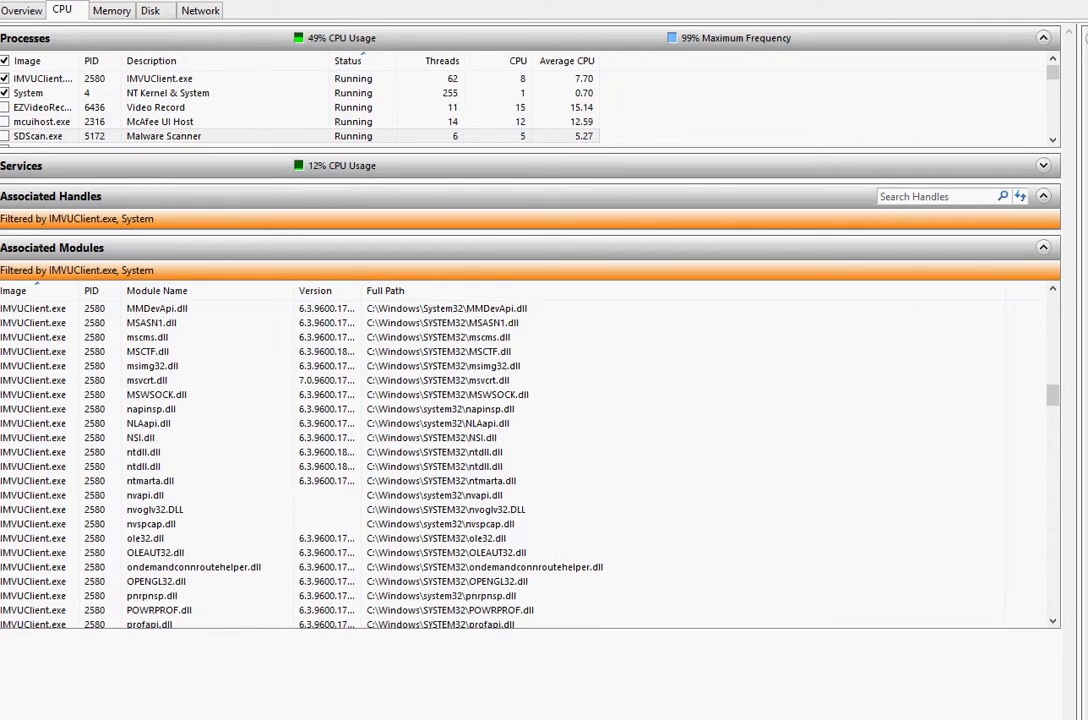
{"action": "scroll", "coordinate": [530, 460], "scroll_direction": "down", "scroll_amount": 8}
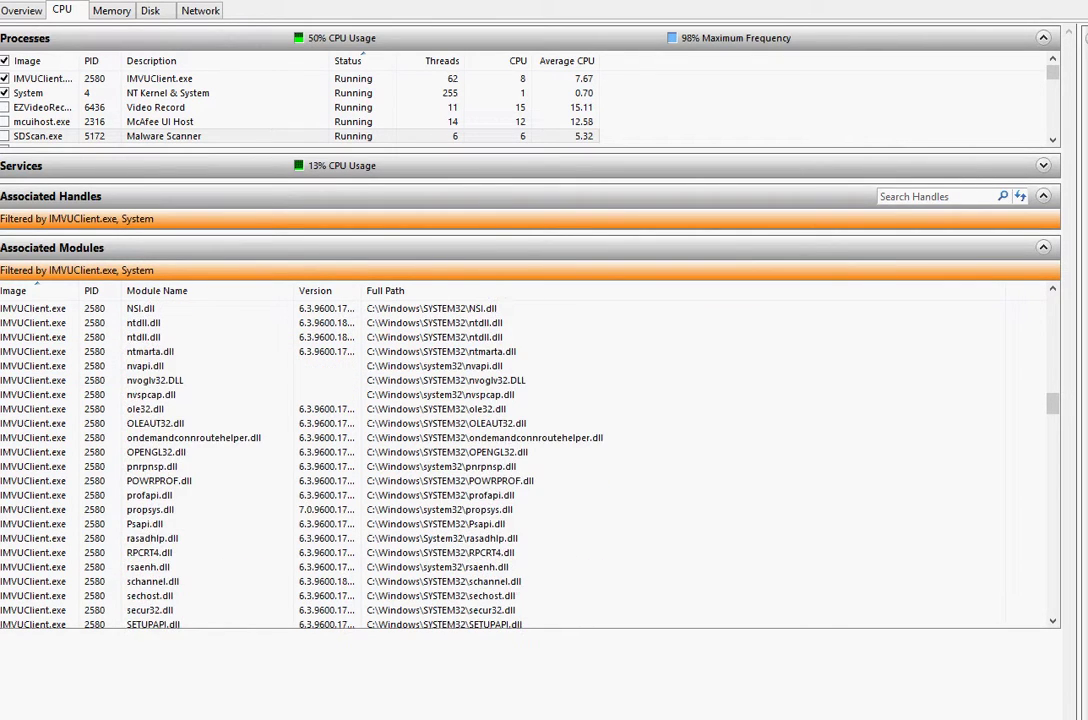
{"action": "scroll", "coordinate": [530, 460], "scroll_direction": "down", "scroll_amount": 8}
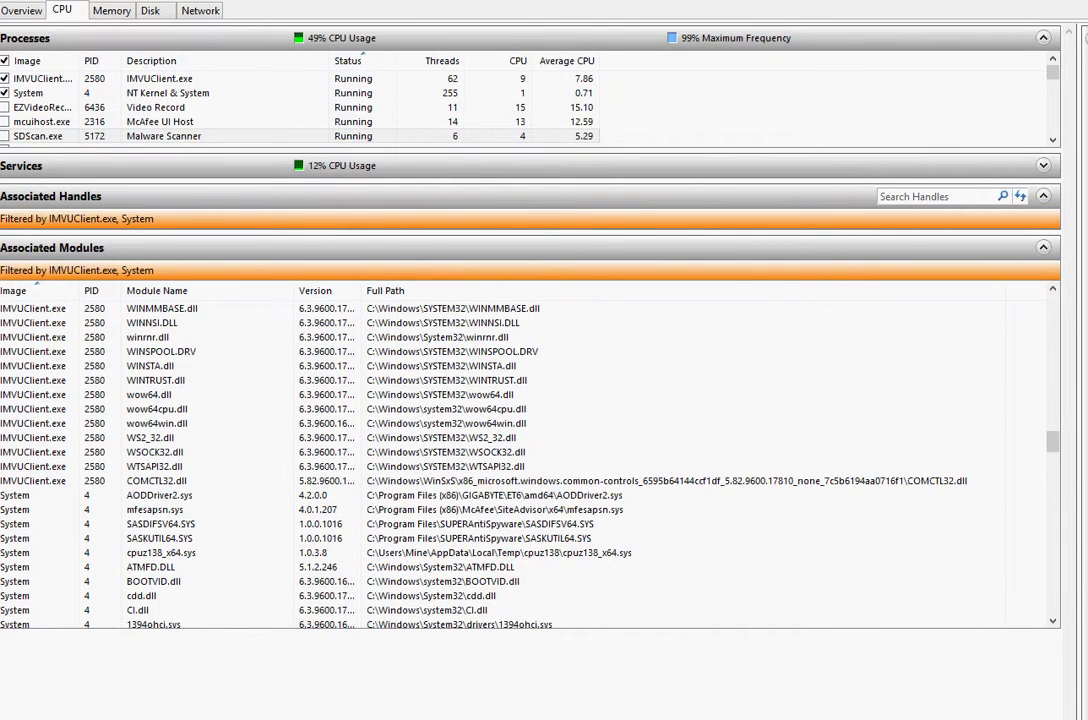
{"action": "scroll", "coordinate": [530, 380], "scroll_direction": "down", "scroll_amount": 1}
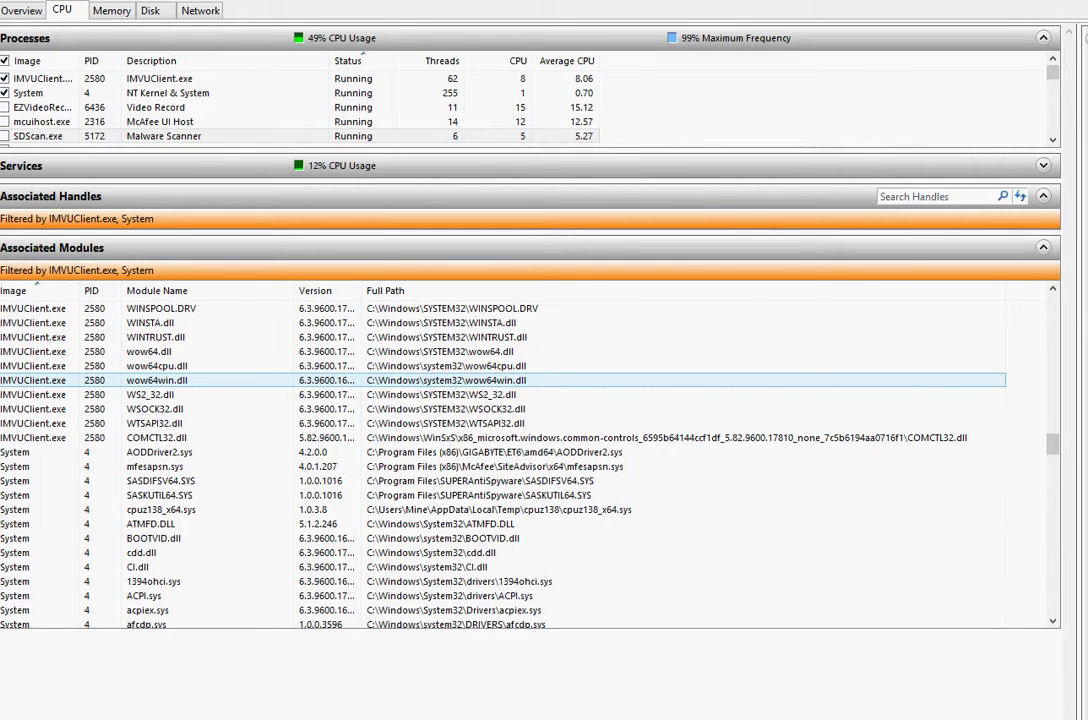
{"action": "scroll", "coordinate": [530, 380], "scroll_direction": "down", "scroll_amount": 15}
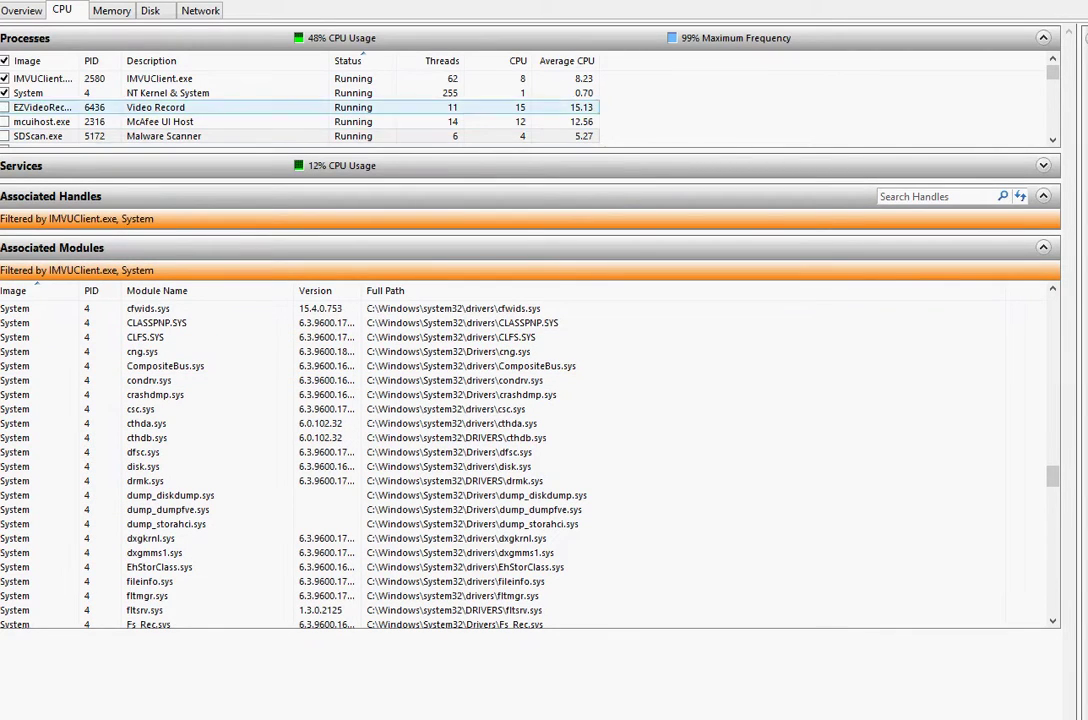
- Remove System from the CPU filter and review the IMVUClient.exe modules down the list and back to the first entries
{"action": "left_click", "coordinate": [5, 93]}
{"action": "scroll", "coordinate": [300, 107], "scroll_direction": "down", "scroll_amount": 3}
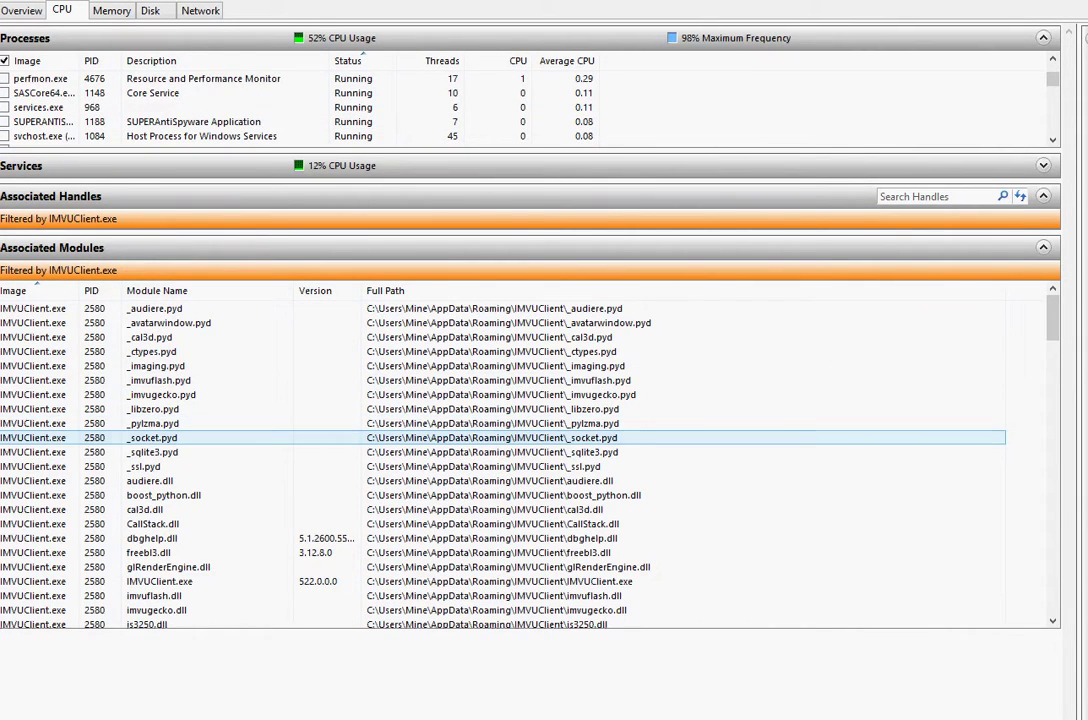
{"action": "scroll", "coordinate": [530, 440], "scroll_direction": "down", "scroll_amount": 15}
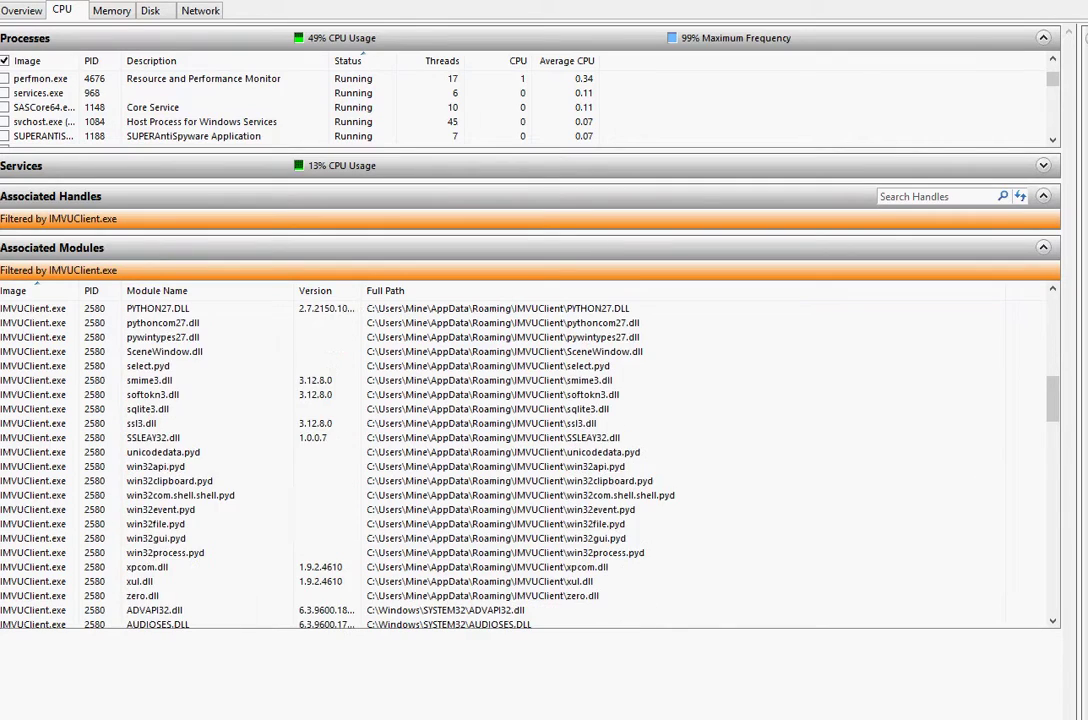
{"action": "scroll", "coordinate": [530, 460], "scroll_direction": "down", "scroll_amount": 18}
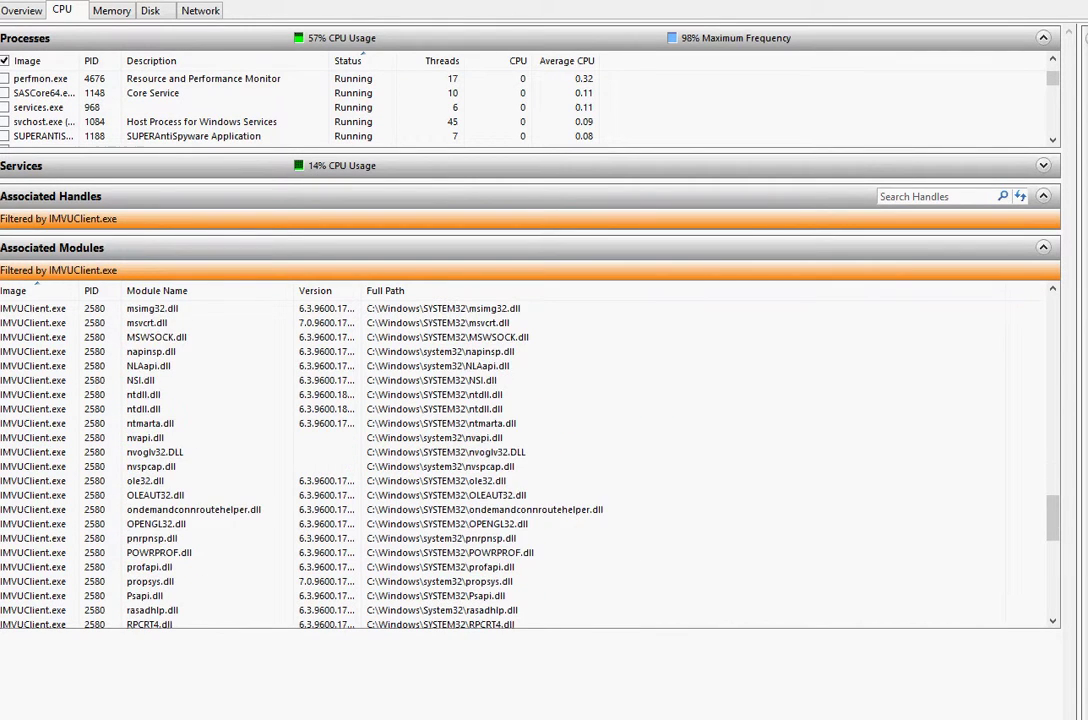
{"action": "scroll", "coordinate": [530, 423], "scroll_direction": "down", "scroll_amount": 10}
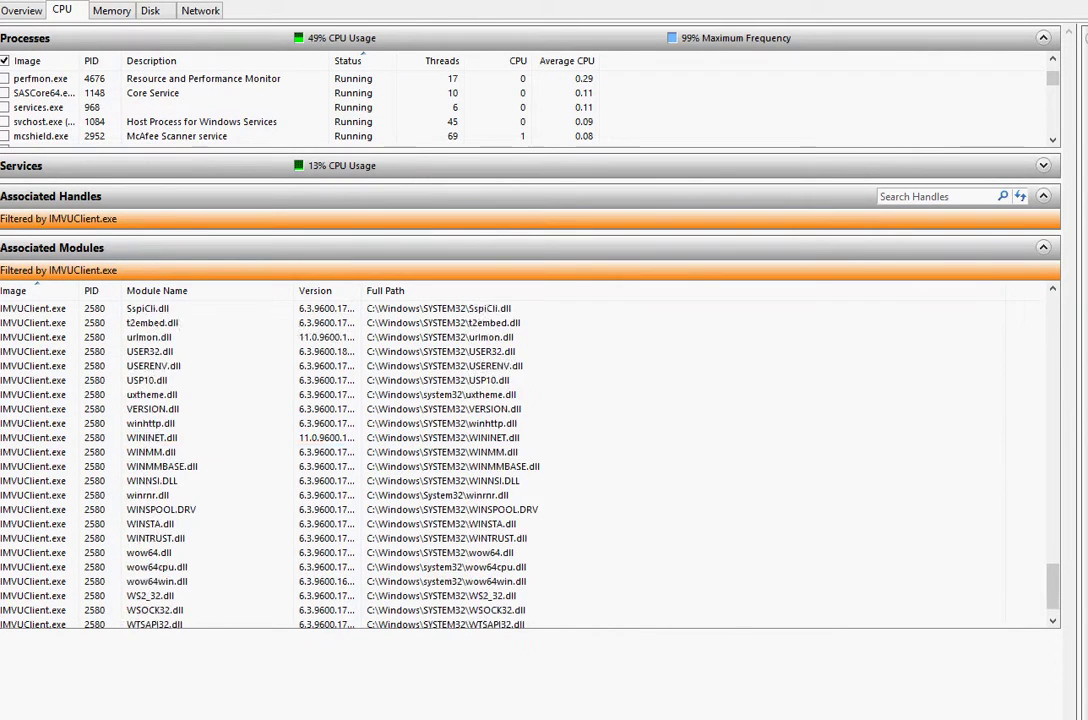
{"action": "scroll", "coordinate": [530, 423], "scroll_direction": "up", "scroll_amount": 15}
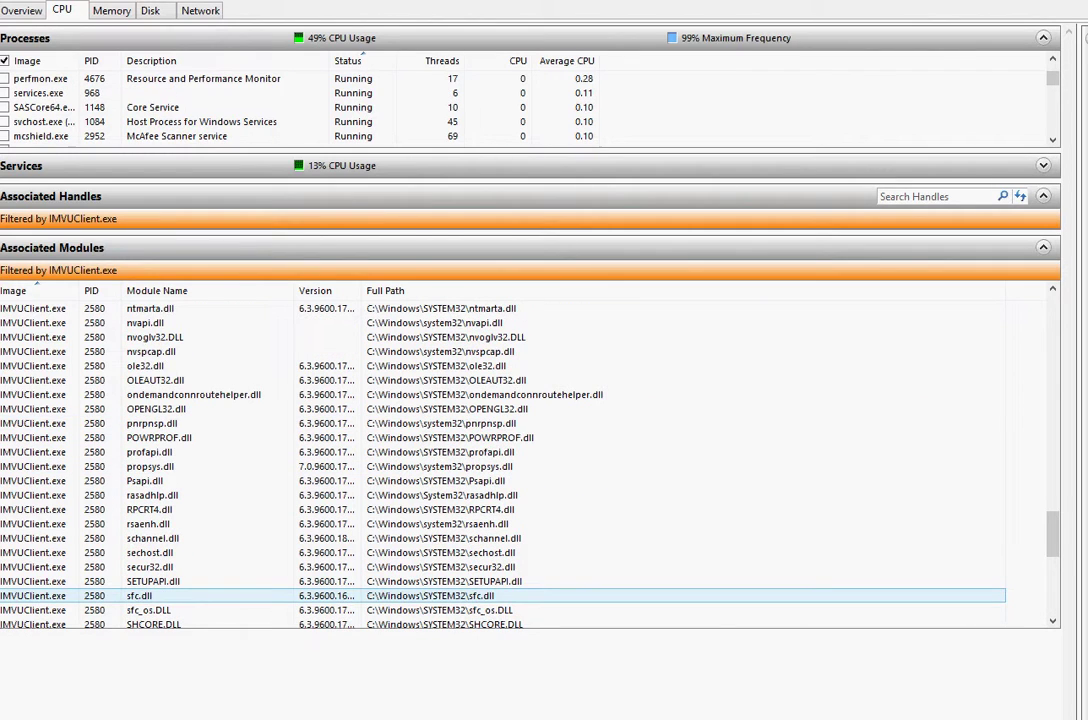
{"action": "scroll", "coordinate": [530, 460], "scroll_direction": "up", "scroll_amount": 10}
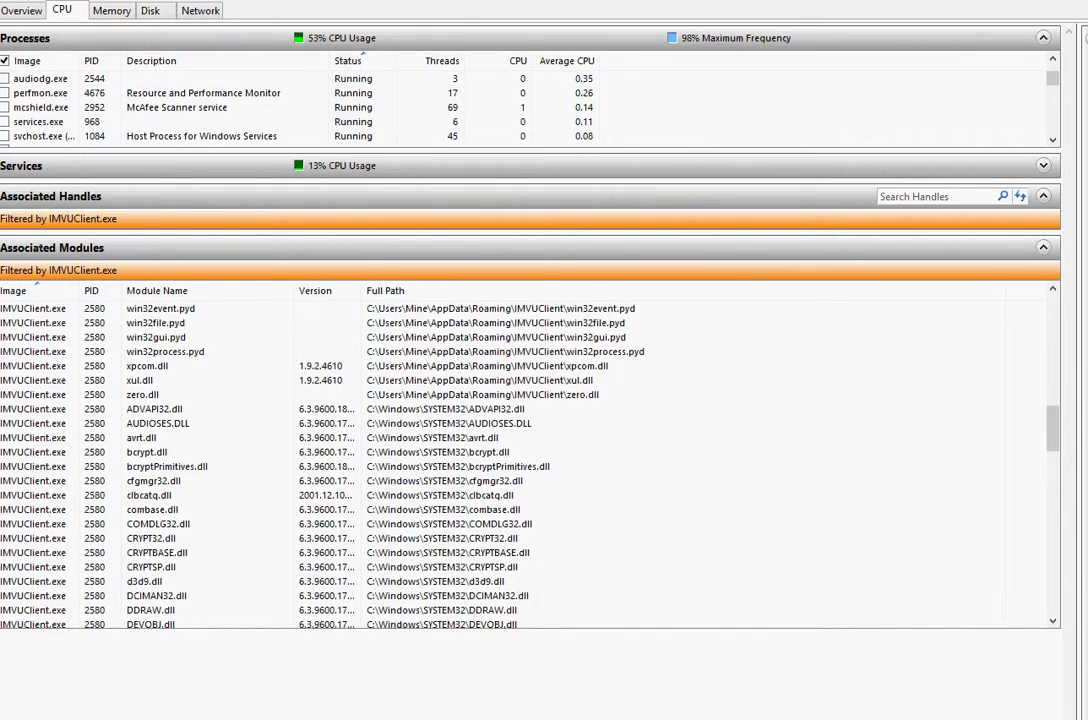
{"action": "scroll", "coordinate": [500, 552], "scroll_direction": "up", "scroll_amount": 8}
{"action": "scroll", "coordinate": [500, 552], "scroll_direction": "up", "scroll_amount": 10}
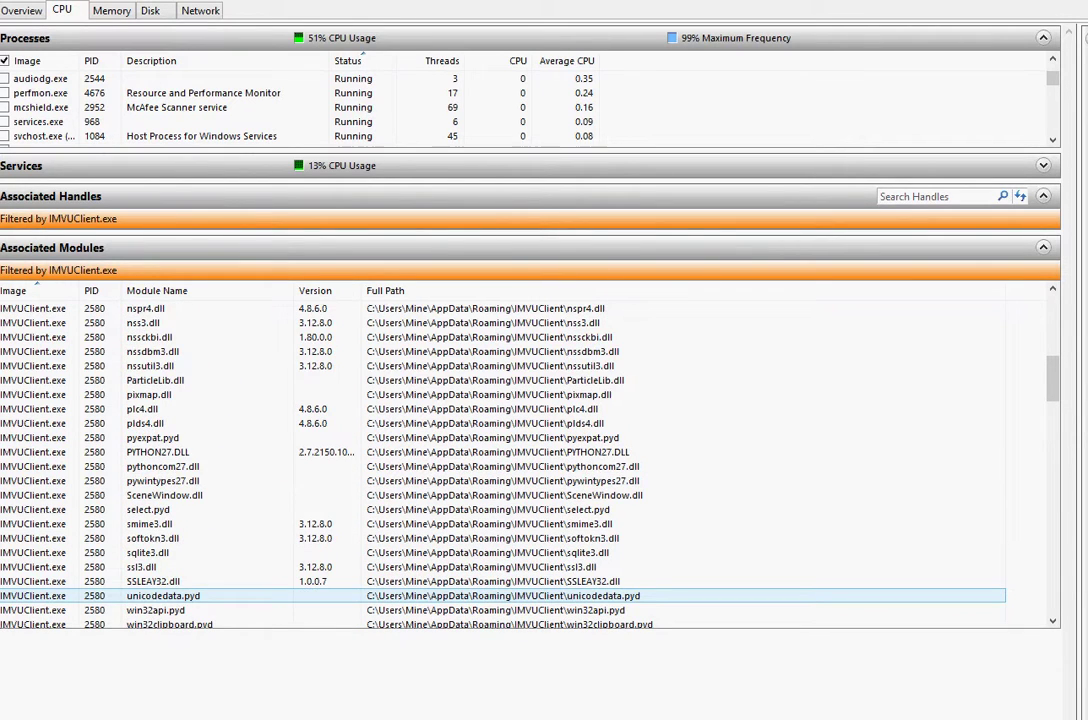
{"action": "scroll", "coordinate": [500, 552], "scroll_direction": "up", "scroll_amount": 1}
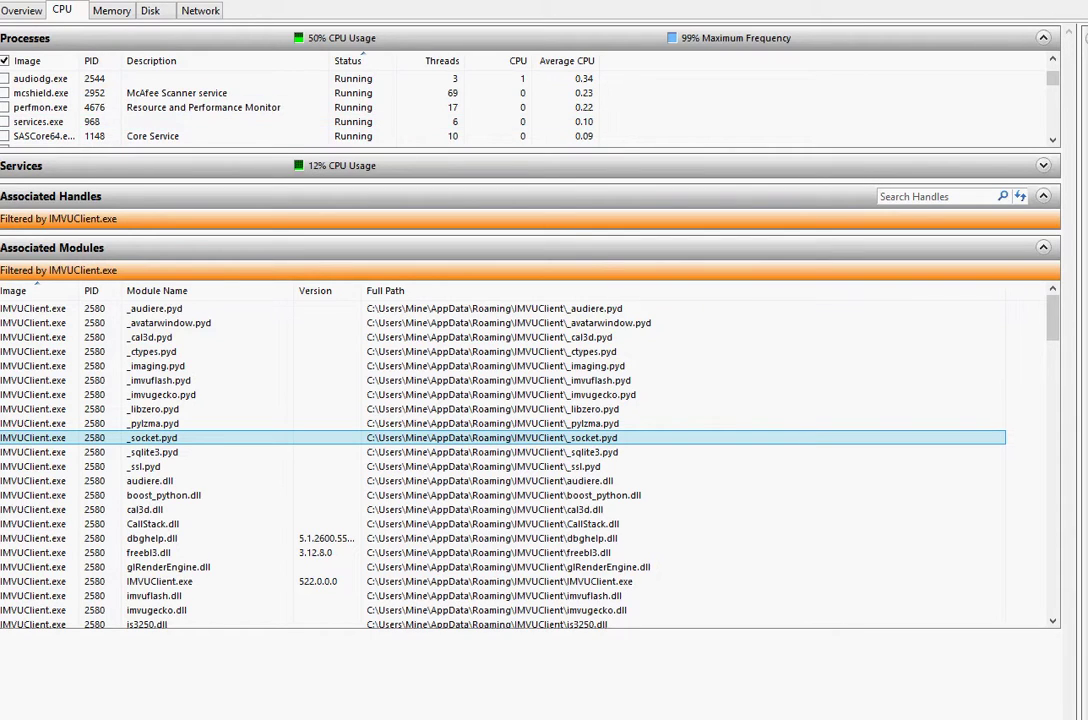
- Add csrss.exe to the IMVUClient.exe filter and check the associated modules down to COMCTL32.dll
{"action": "left_click", "coordinate": [200, 121]}
{"action": "scroll", "coordinate": [200, 107], "scroll_direction": "down", "scroll_amount": 2}
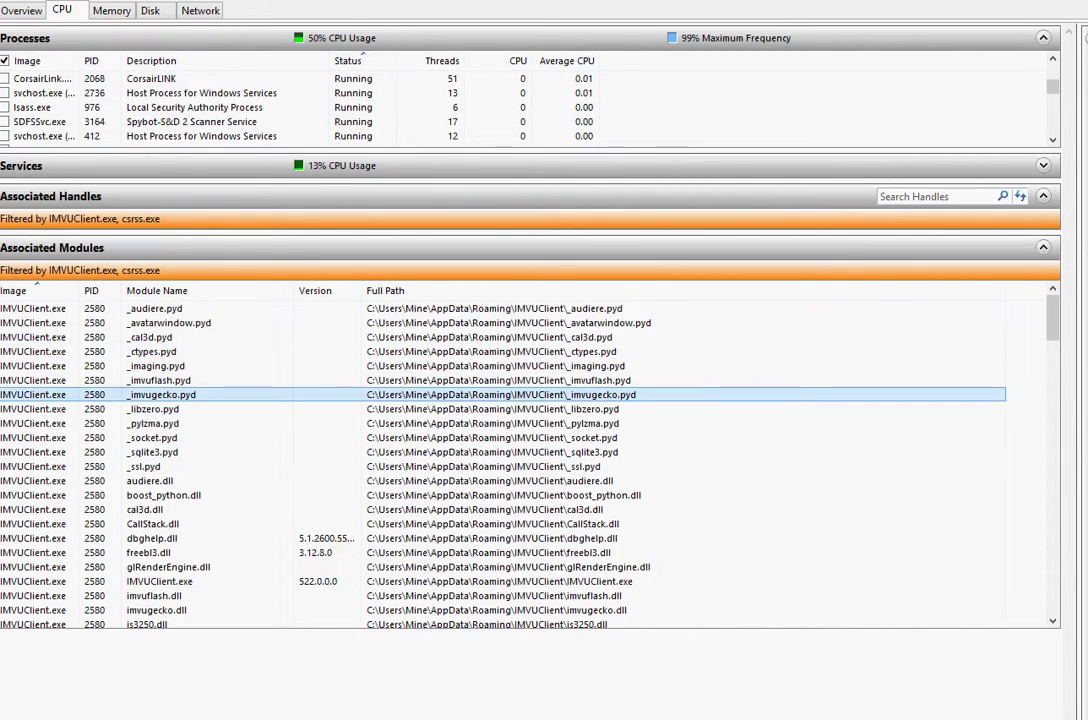
{"action": "scroll", "coordinate": [500, 394], "scroll_direction": "down", "scroll_amount": 15}
{"action": "scroll", "coordinate": [530, 455], "scroll_direction": "down", "scroll_amount": 10}
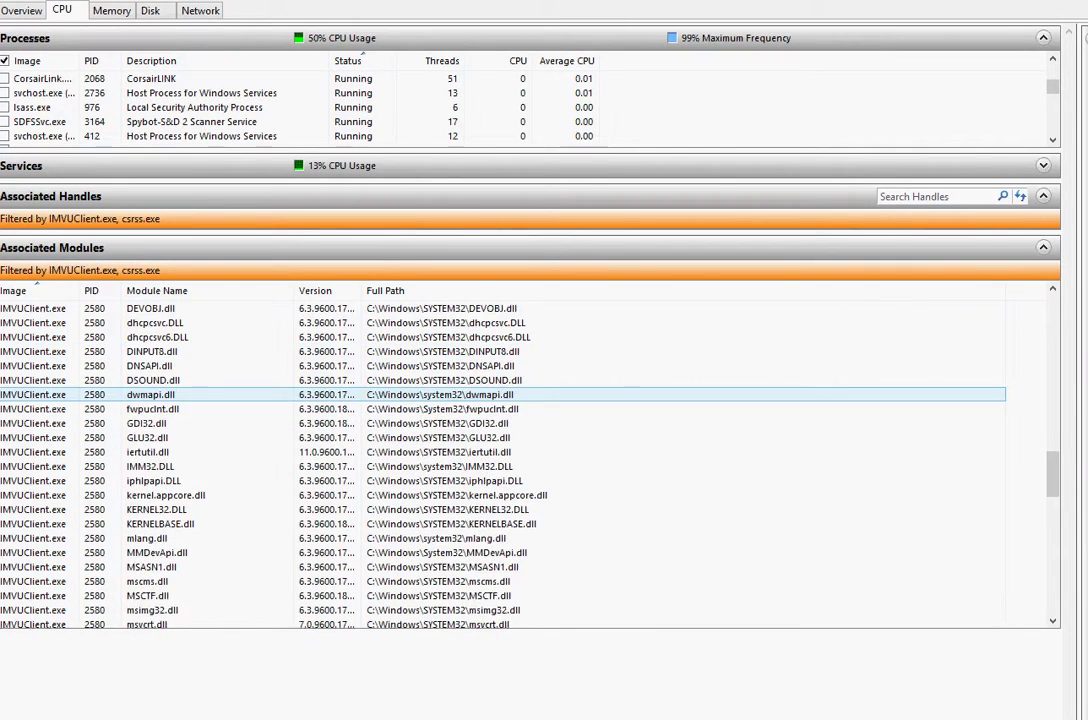
{"action": "scroll", "coordinate": [530, 455], "scroll_direction": "down", "scroll_amount": 5}
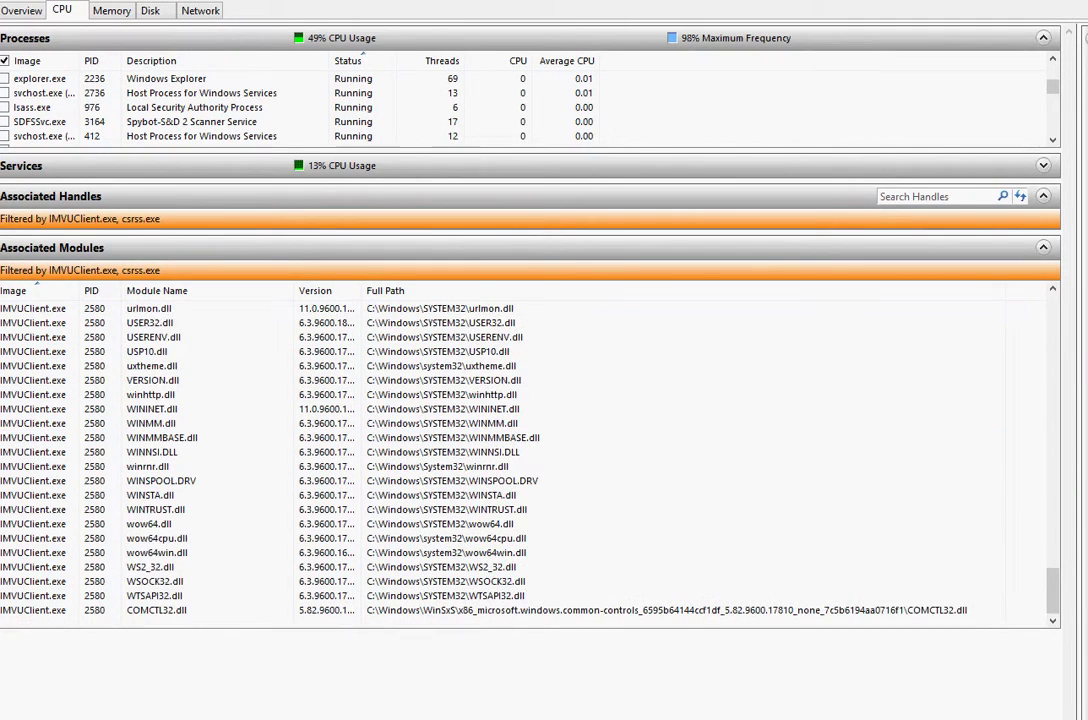
{"action": "scroll", "coordinate": [530, 455], "scroll_direction": "up", "scroll_amount": 10}
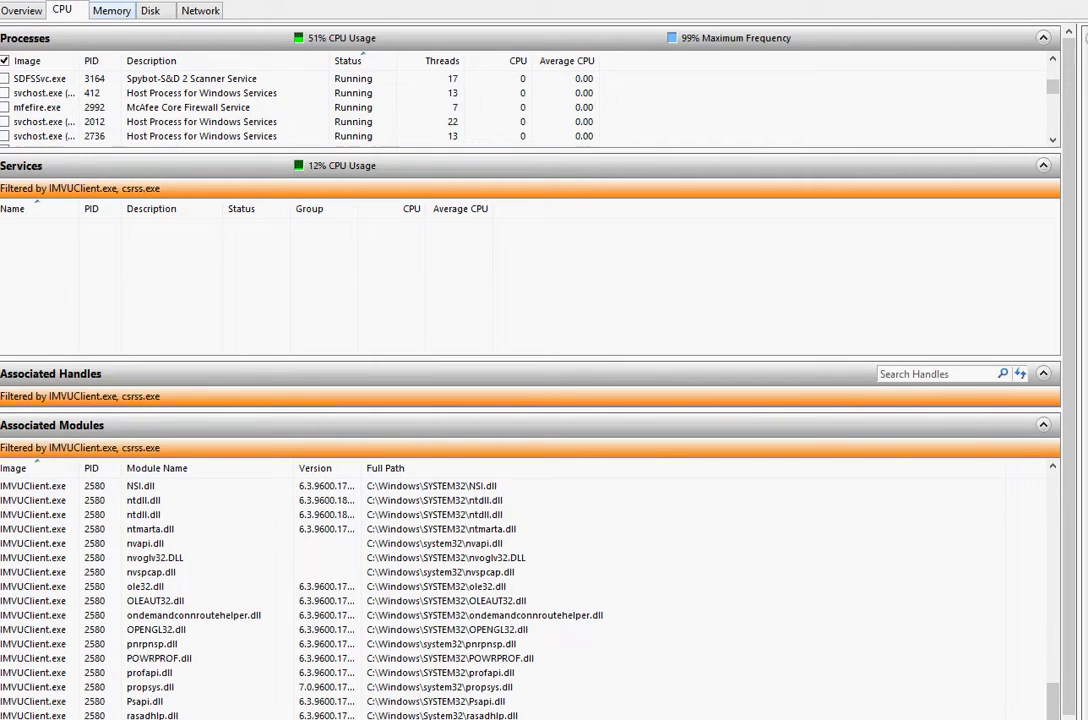
- Show the disk view and inspect the files IMVUClient.exe is accessing, including the NTFS Master File Table entry
{"action": "left_click", "coordinate": [111, 10]}
{"action": "left_click", "coordinate": [150, 10]}
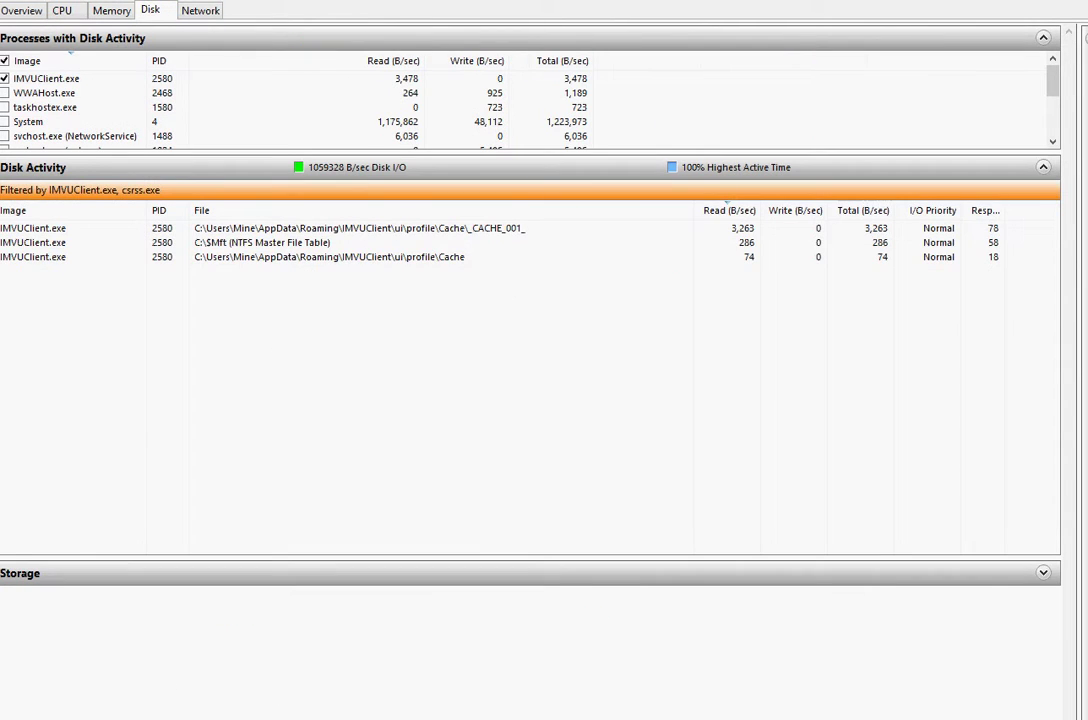
{"action": "left_click", "coordinate": [33, 228]}
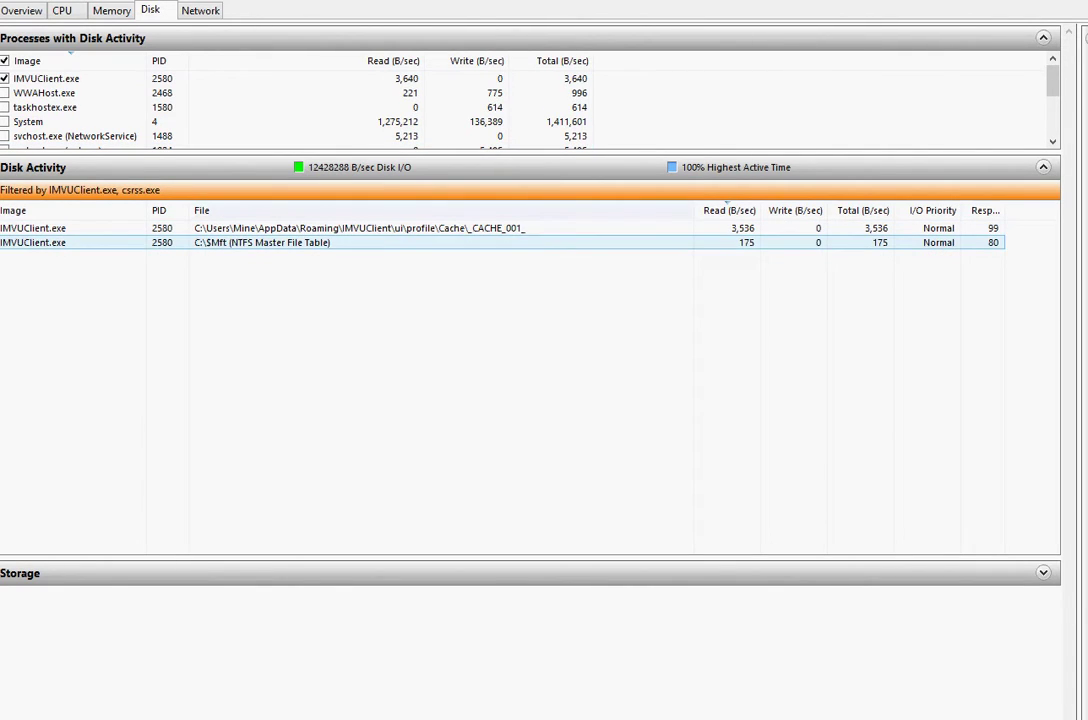
{"action": "left_click", "coordinate": [262, 242]}
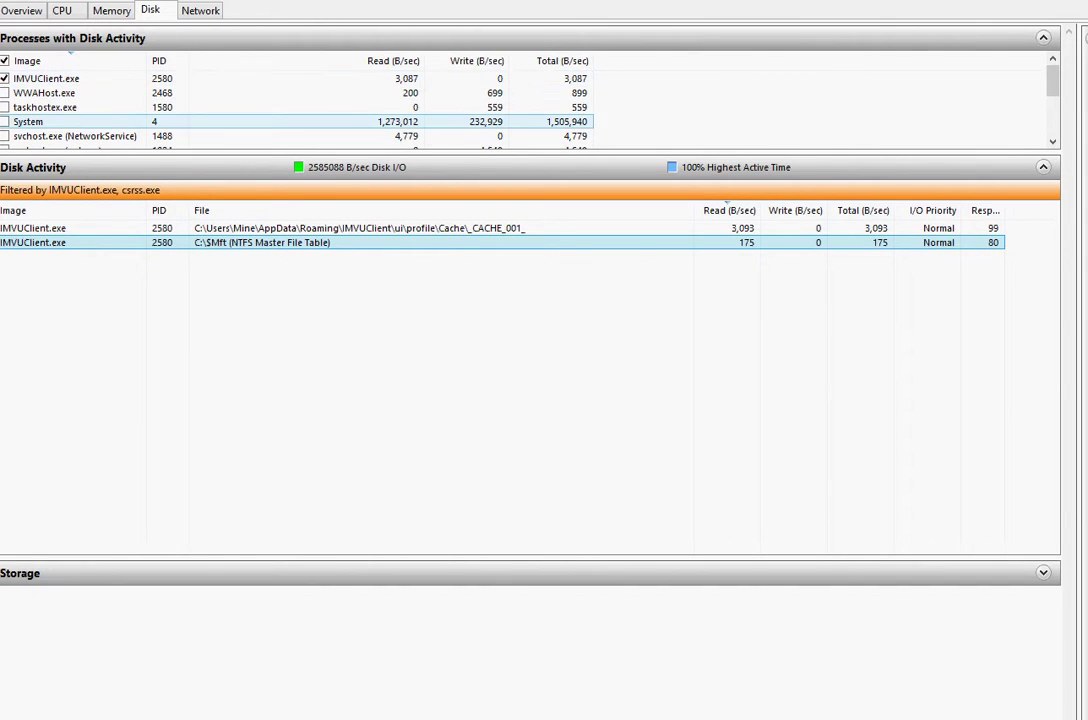
- Review the list of processes with disk activity down to EZVideoRecord.exe and back to IMVUClient.exe
{"action": "scroll", "coordinate": [300, 107], "scroll_direction": "down", "scroll_amount": 1}
{"action": "scroll", "coordinate": [300, 107], "scroll_direction": "down", "scroll_amount": 1}
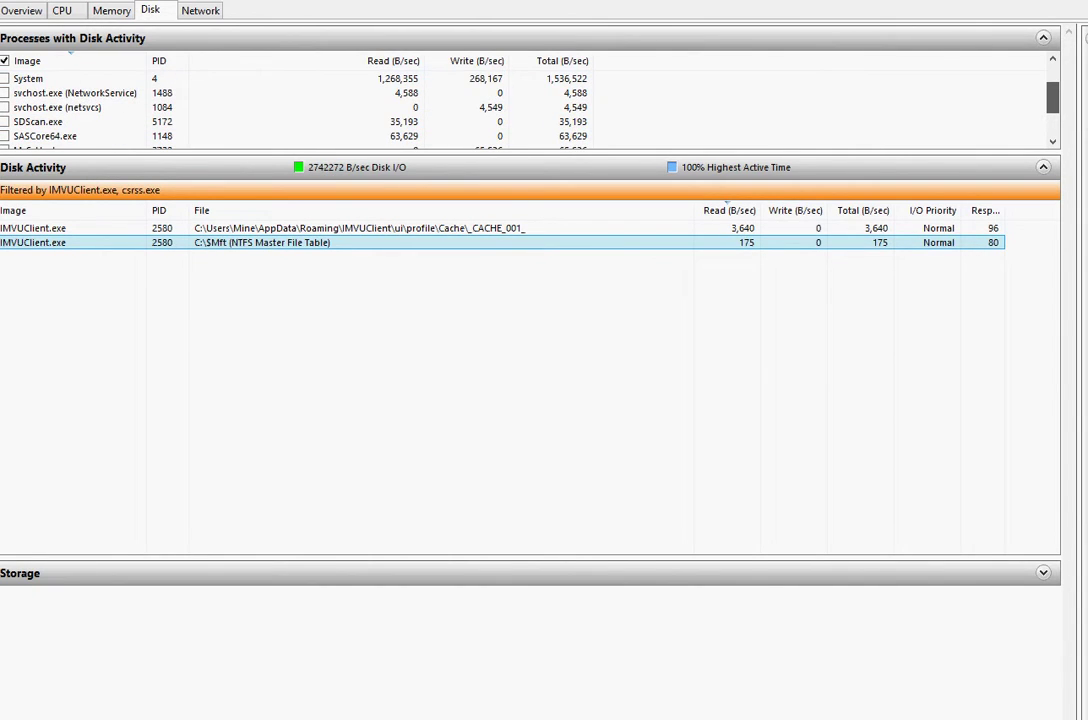
{"action": "scroll", "coordinate": [300, 107], "scroll_direction": "down", "scroll_amount": 3}
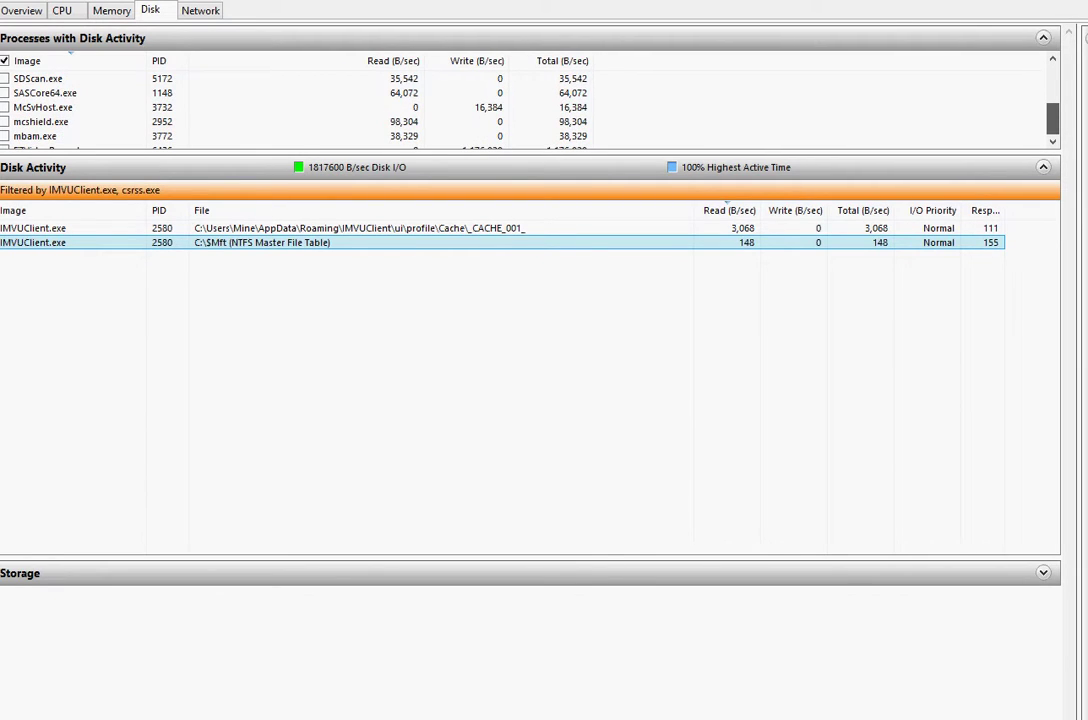
{"action": "scroll", "coordinate": [300, 107], "scroll_direction": "down", "scroll_amount": 1}
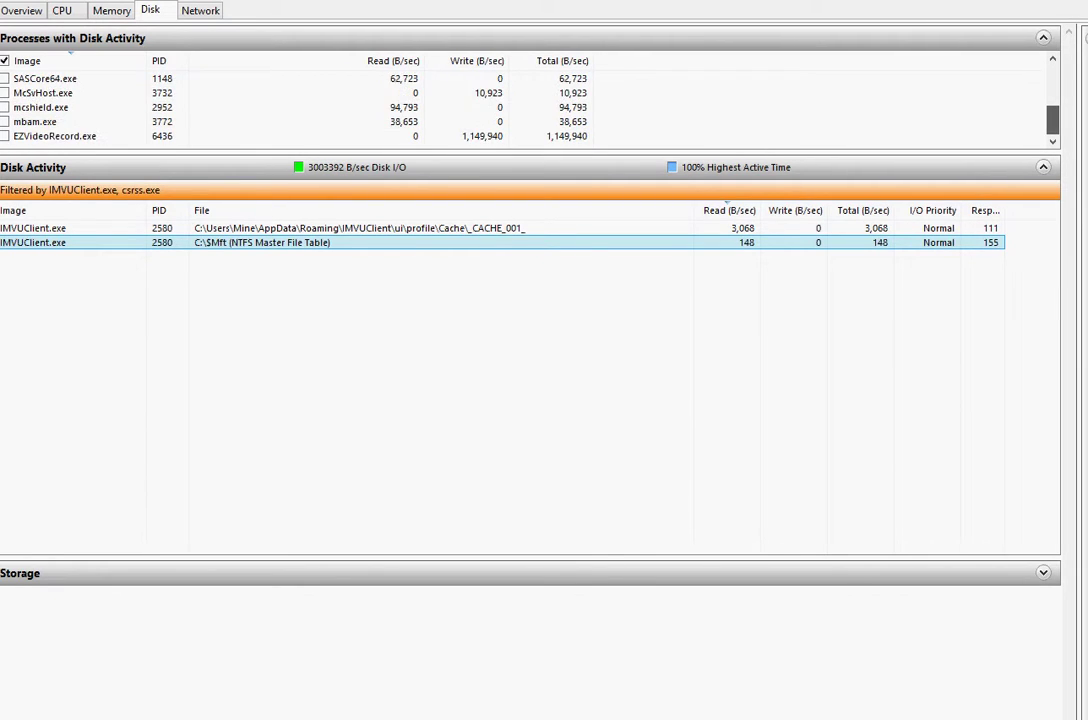
{"action": "scroll", "coordinate": [300, 107], "scroll_direction": "up", "scroll_amount": 6}
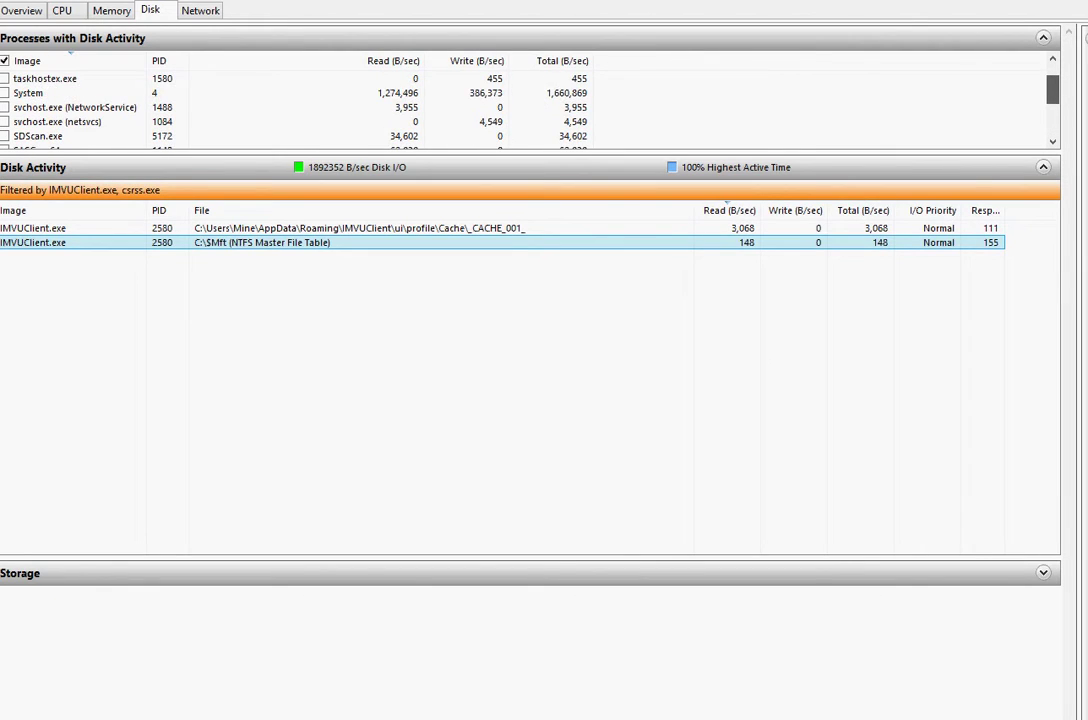
{"action": "scroll", "coordinate": [300, 107], "scroll_direction": "up", "scroll_amount": 1}
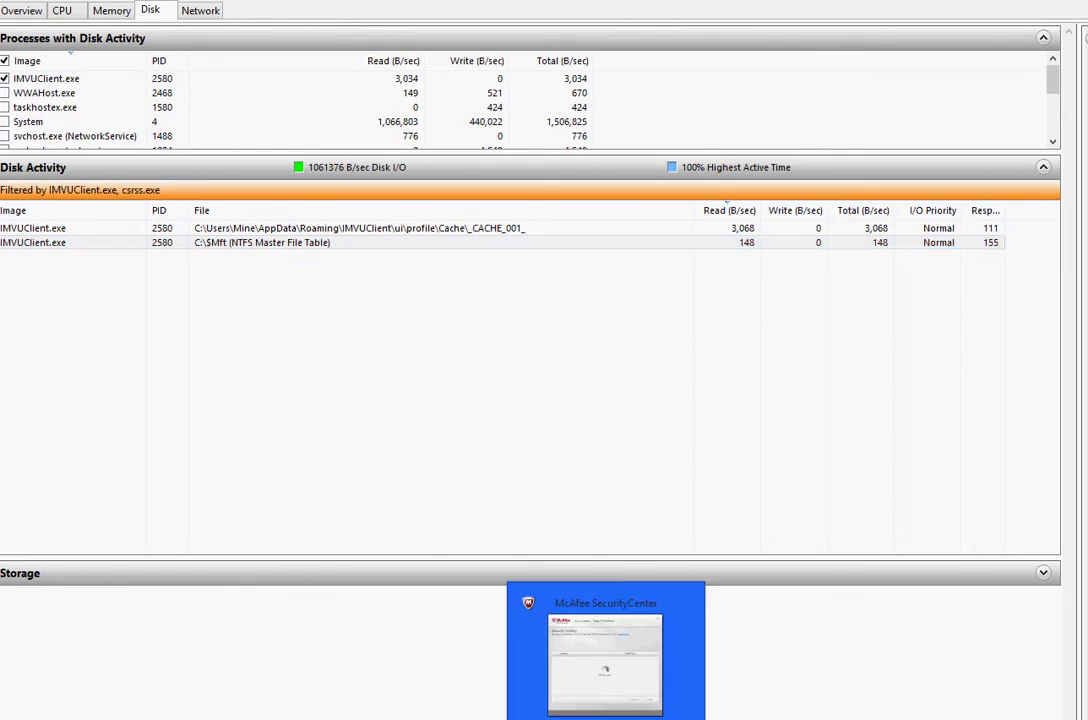
- Switch to McAfee SecurityCenter to check the Security History, moving its window aside
{"action": "left_click", "coordinate": [605, 660]}
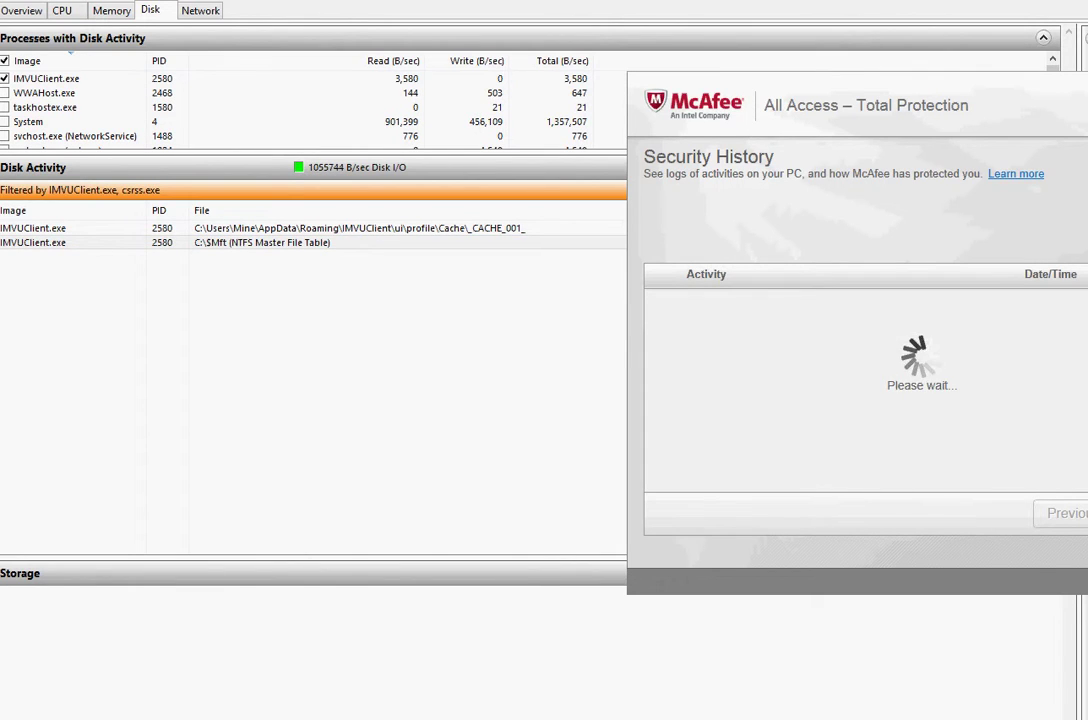
{"action": "left_click_drag", "start_coordinate": [860, 105], "coordinate": [426, 112]}
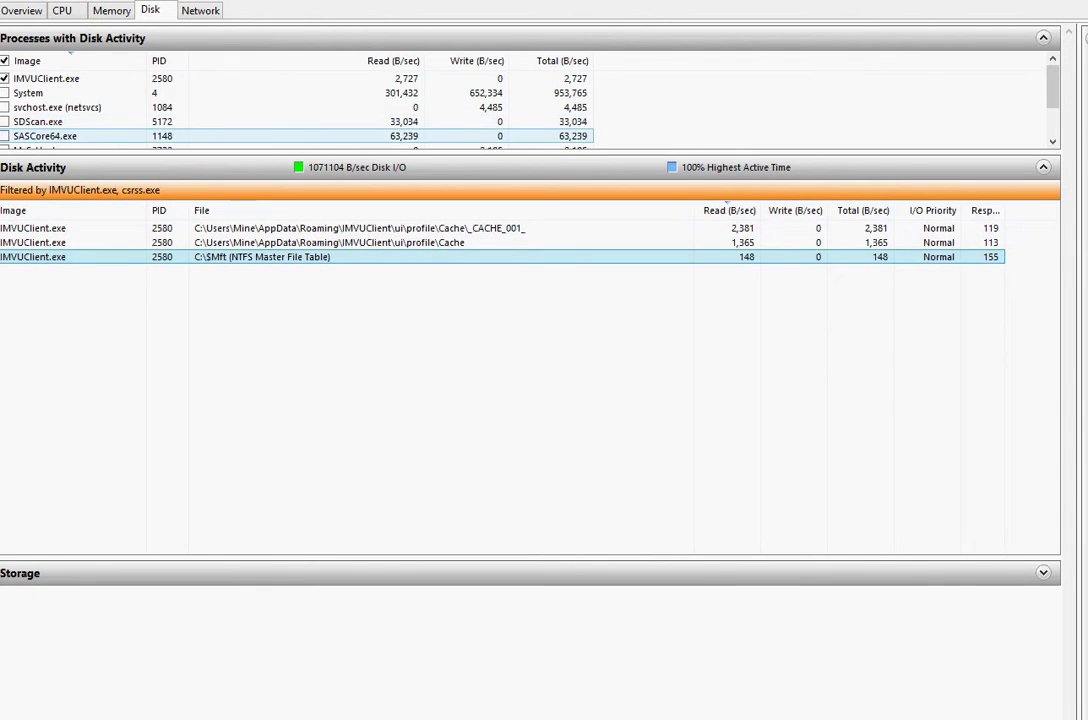
- Check the IMVUClient.exe connections in the network view and list all active connections with netstat -a in Command Prompt
{"action": "left_click", "coordinate": [200, 10]}
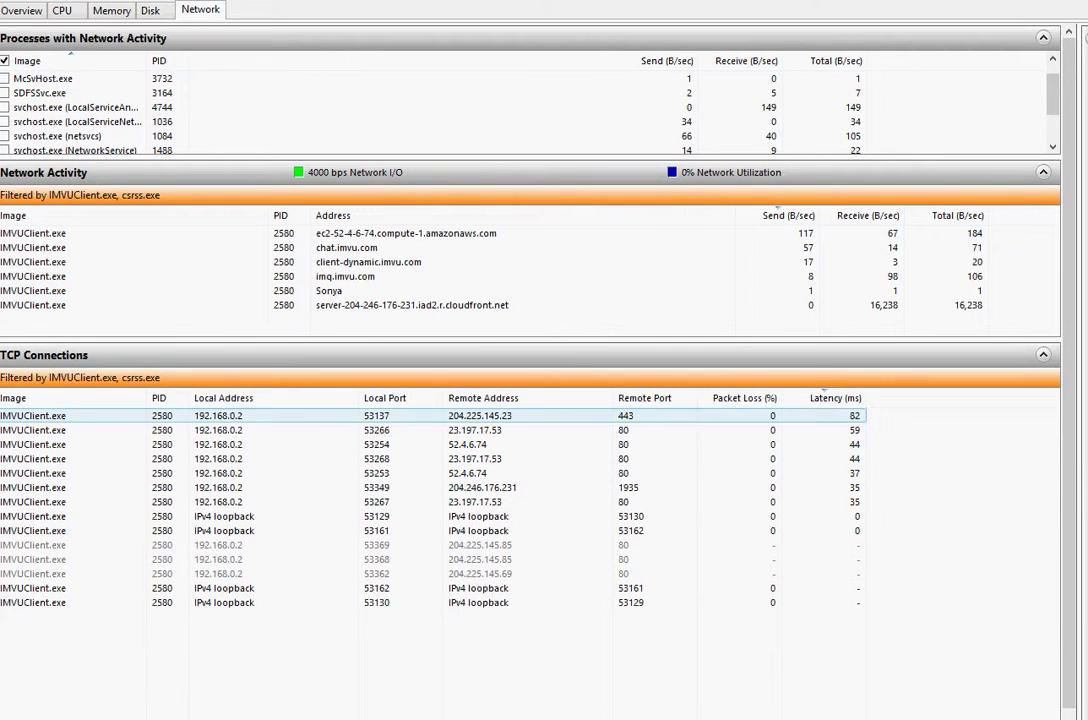
{"action": "key", "text": "alt+Tab"}
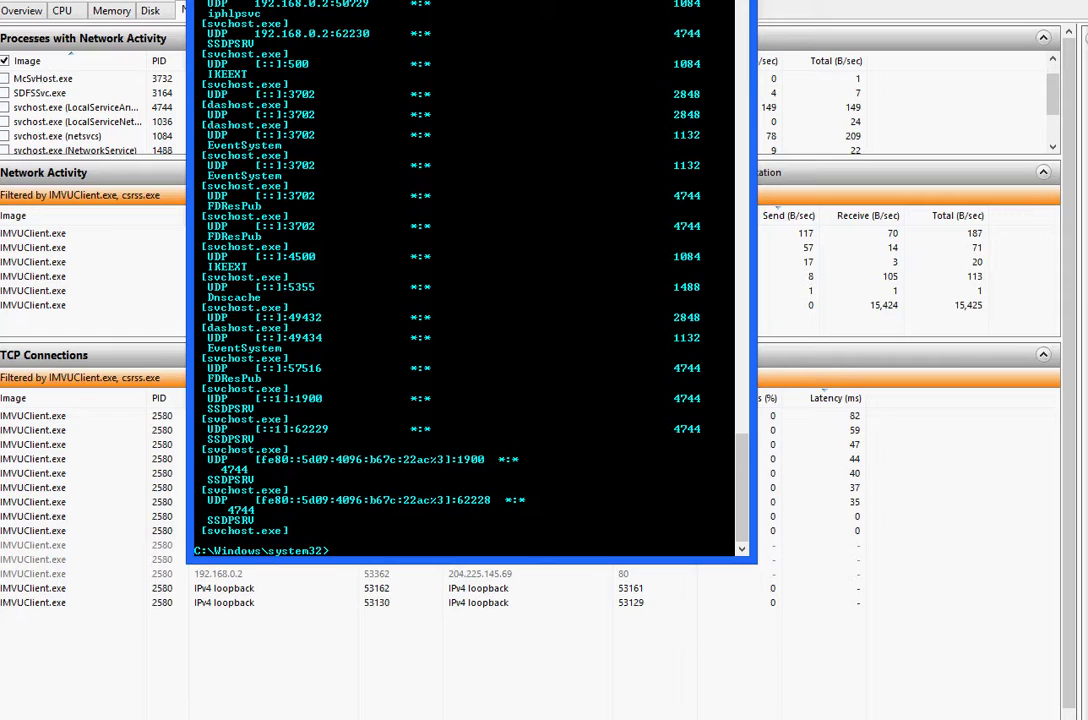
{"action": "type", "text": "netstat -a"}
{"action": "key", "text": "Return"}
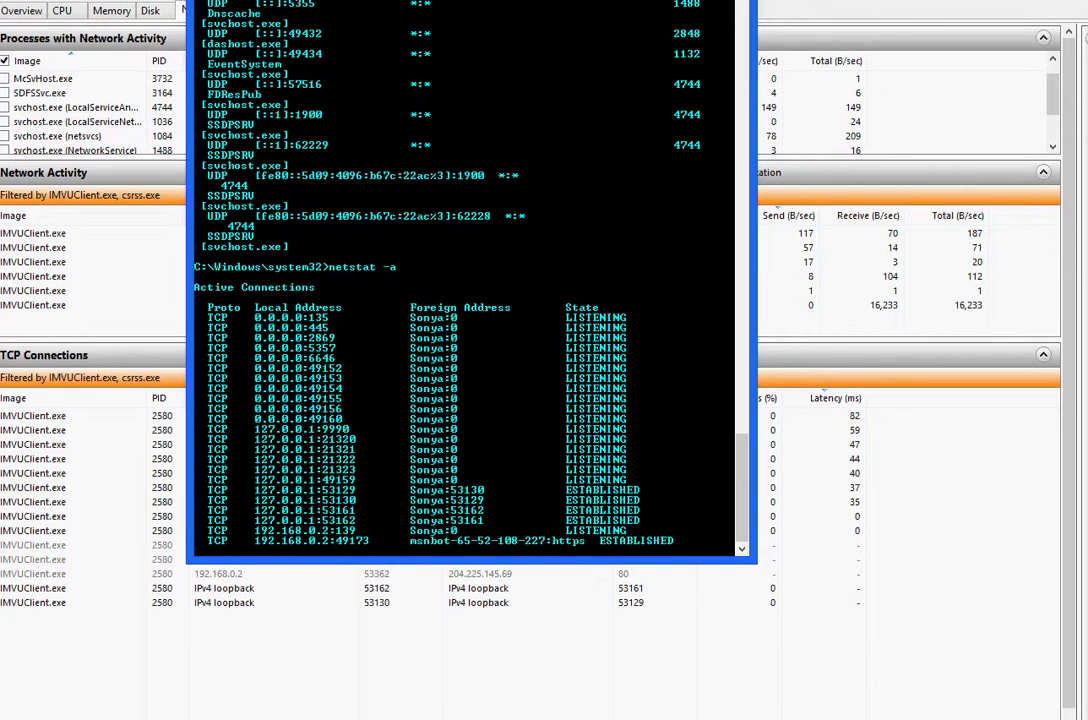